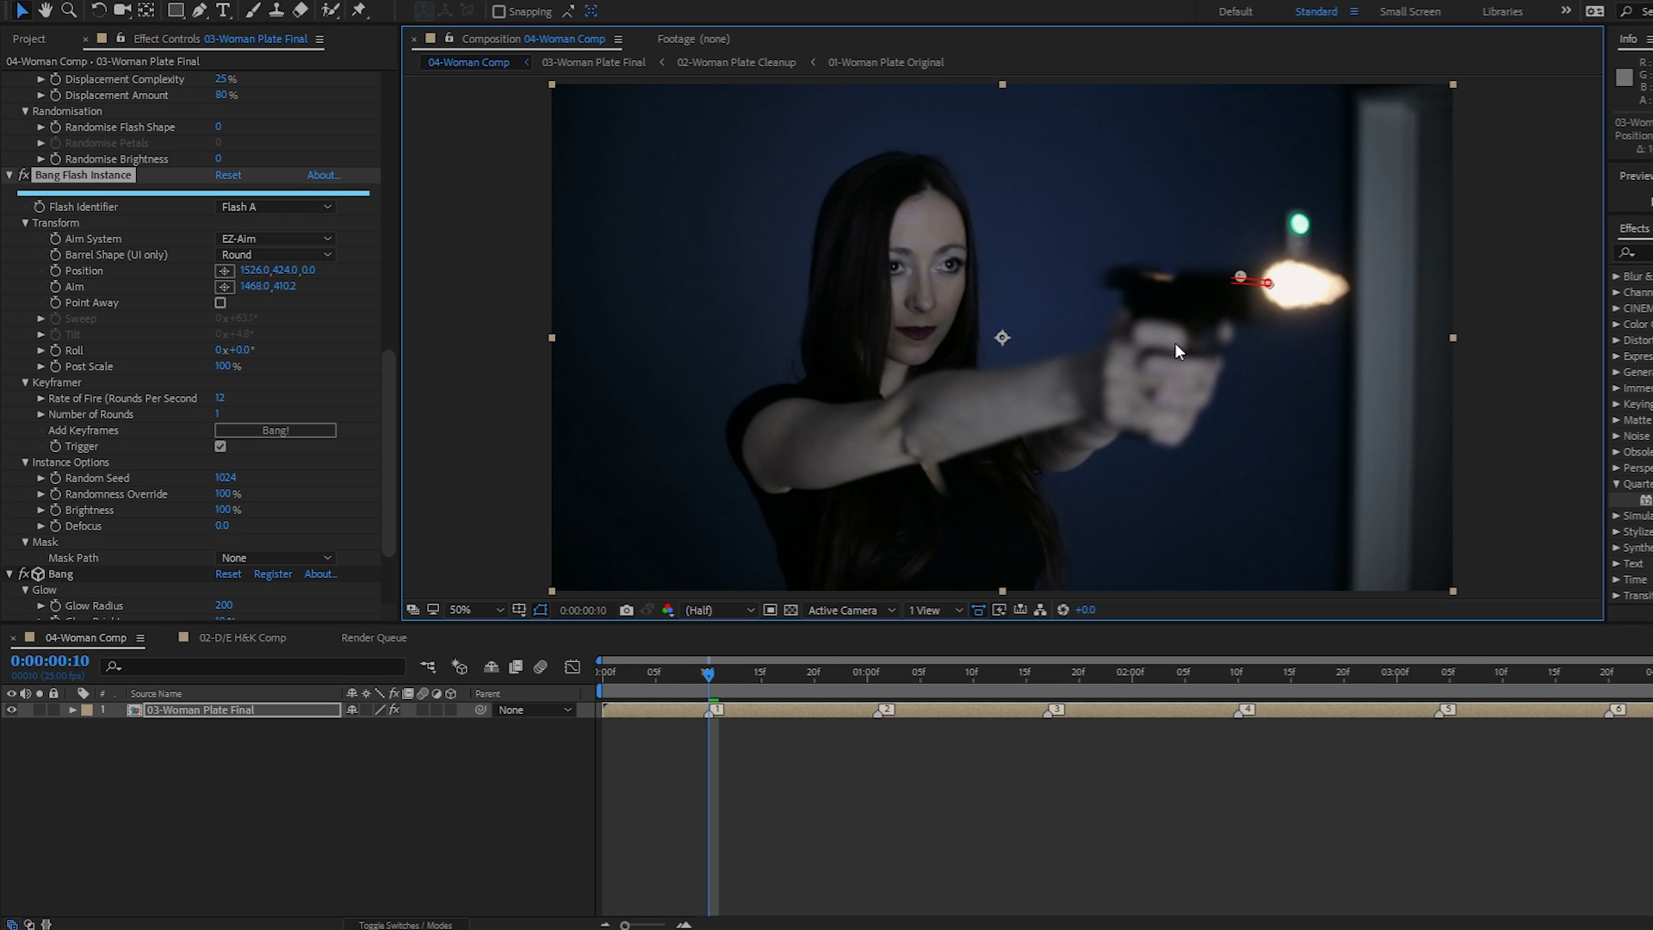
Keyframe Bang shots with aim-point targeting, repositioning the flash aim at each shot marker.
{"action": "left_click", "coordinate": [220, 446]}
{"action": "scroll", "coordinate": [877, 241], "scroll_direction": "up", "scroll_amount": 2}
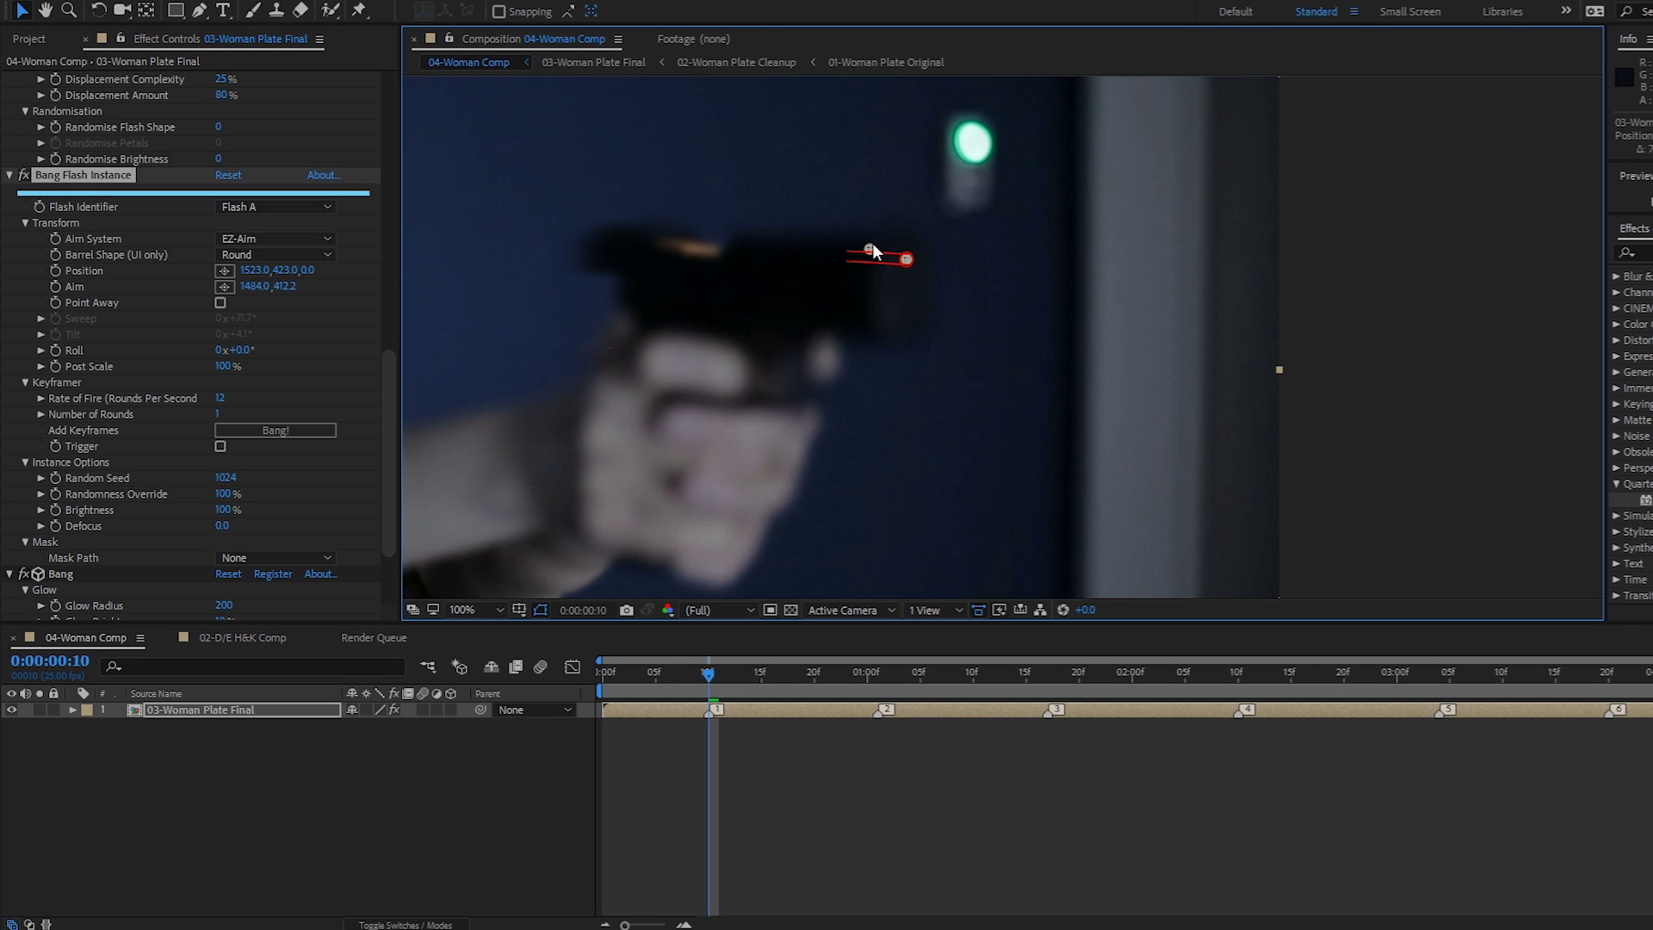
{"action": "left_click", "coordinate": [275, 429]}
{"action": "left_click_drag", "start_coordinate": [708, 672], "coordinate": [877, 673]}
{"action": "mouse_move", "coordinate": [884, 243]}
{"action": "left_mouse_down"}
{"action": "mouse_move", "coordinate": [866, 332]}
{"action": "mouse_move", "coordinate": [768, 357]}
{"action": "mouse_move", "coordinate": [809, 360]}
{"action": "mouse_move", "coordinate": [712, 358]}
{"action": "mouse_move", "coordinate": [687, 411]}
{"action": "mouse_move", "coordinate": [1076, 351]}
{"action": "left_mouse_up"}
{"action": "key", "text": "k"}
{"action": "key", "text": "k"}
{"action": "key", "text": "k"}
{"action": "key", "text": "k"}
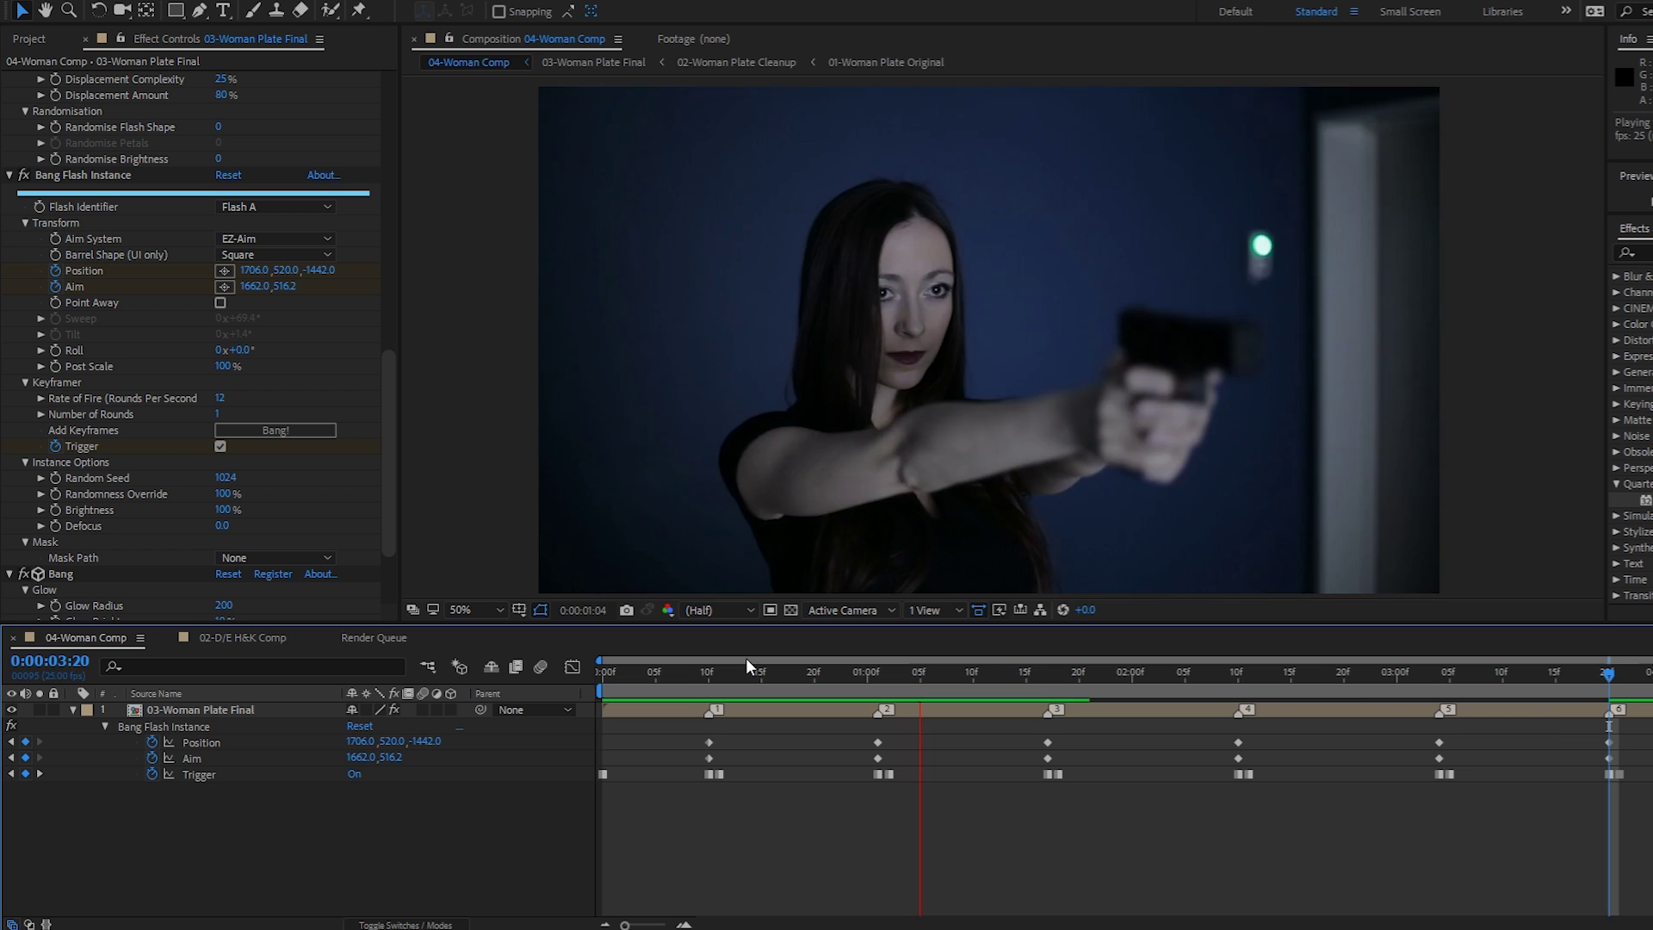
{"action": "left_click", "coordinate": [709, 685]}
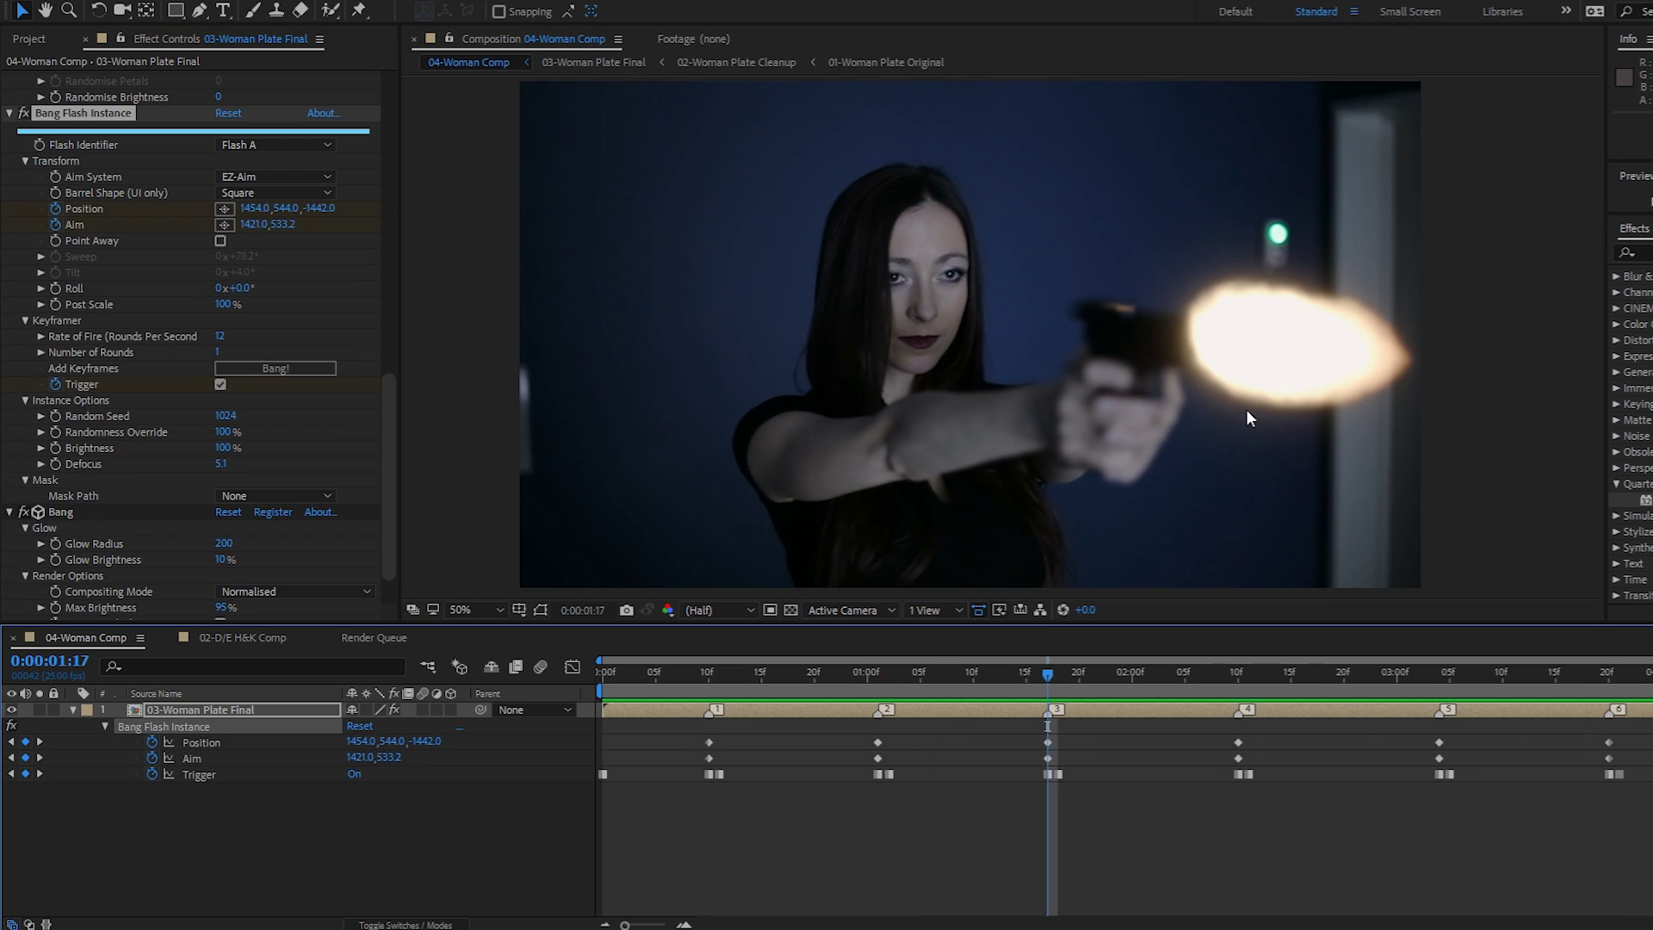
Apply the jagged multi-peak Flash Shape Profile preset and preview the flashes.
{"action": "left_click_drag", "start_coordinate": [388, 525], "coordinate": [353, 217]}
{"action": "scroll", "coordinate": [388, 247], "scroll_direction": "down", "scroll_amount": 1}
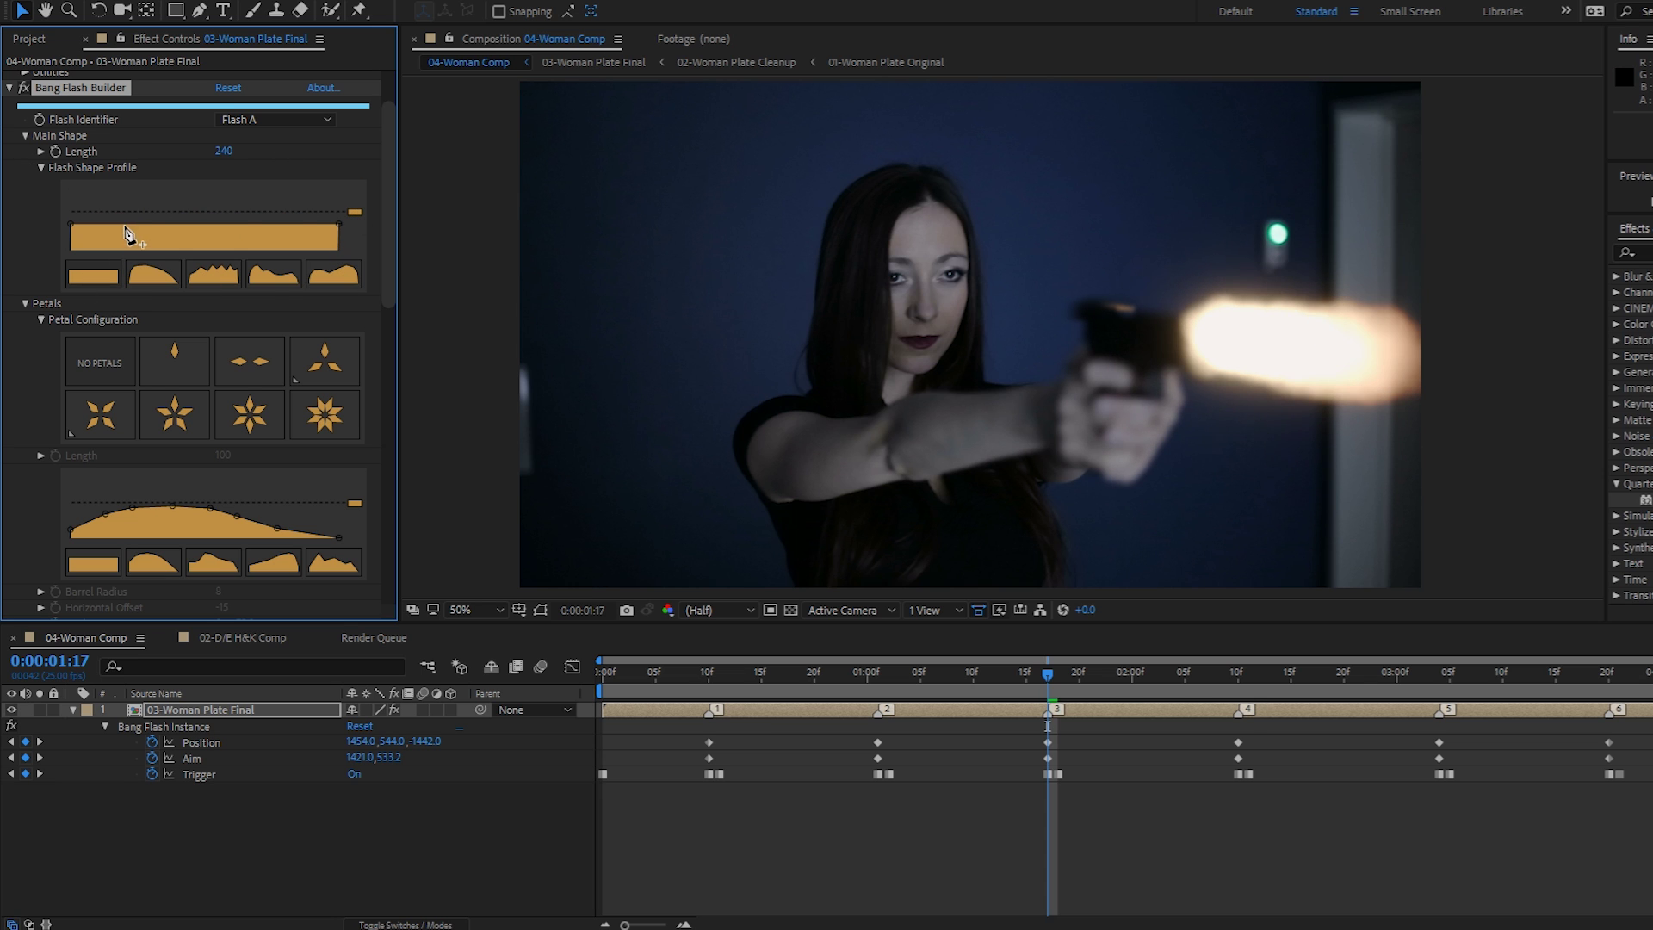
{"action": "left_click_drag", "start_coordinate": [129, 236], "coordinate": [74, 238]}
{"action": "left_click", "coordinate": [213, 274]}
{"action": "key", "text": "space"}
{"action": "left_click", "coordinate": [1048, 758]}
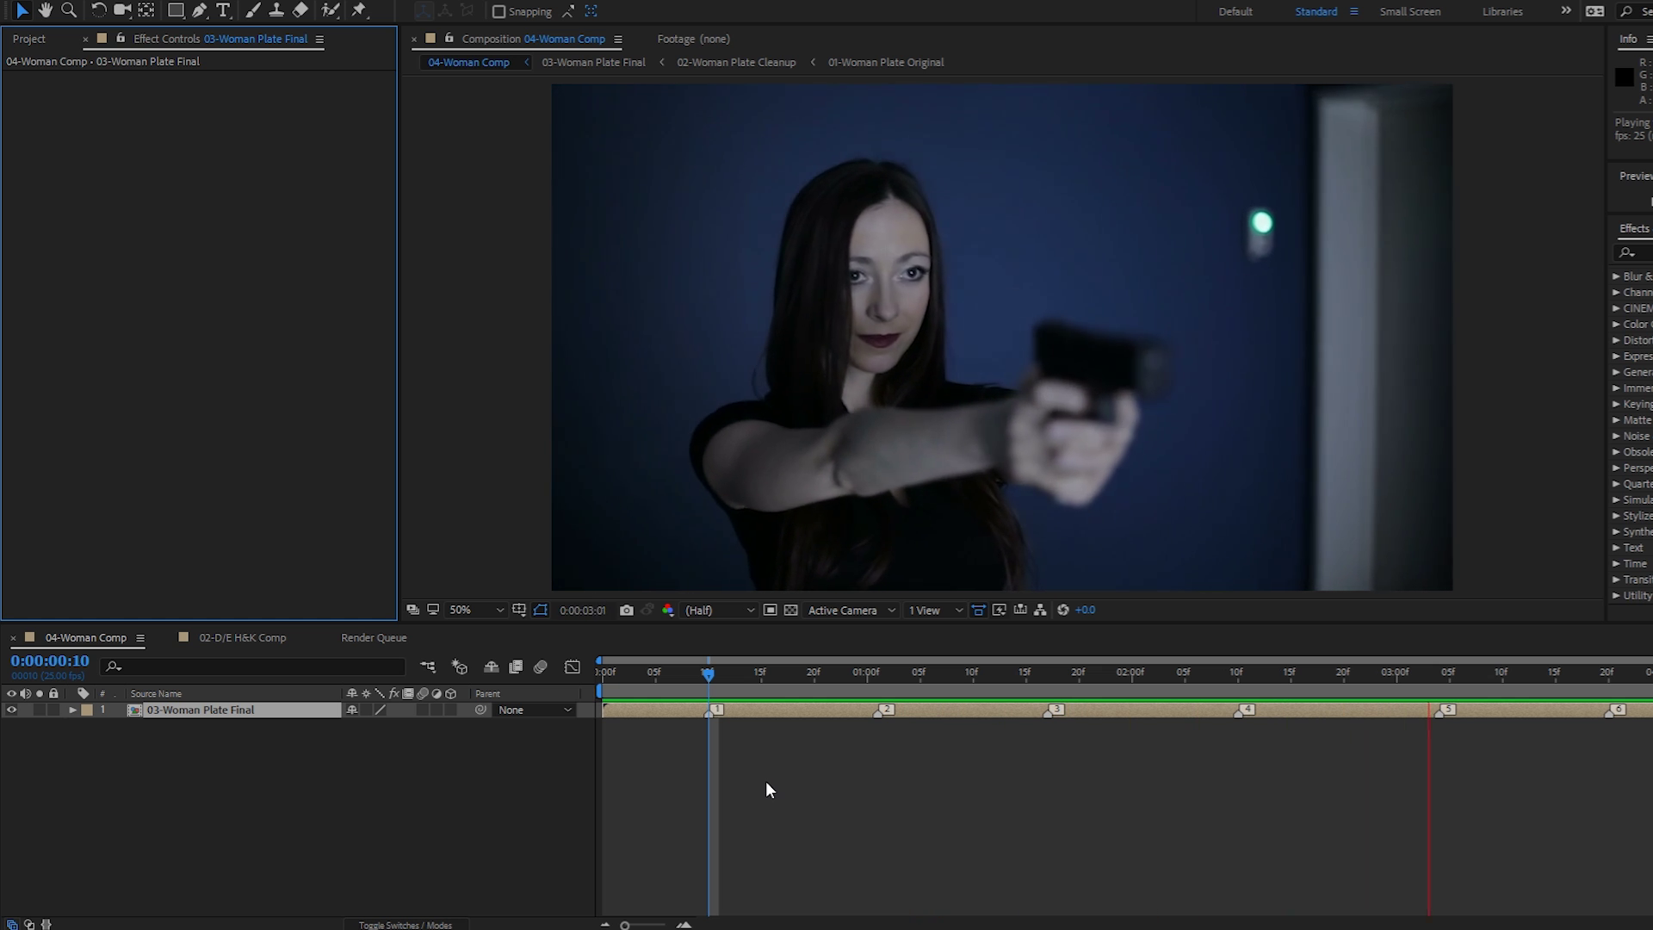
Visit shots at 10f, 1:01, 1:17, 2:10, 3:05 and 3:20, then reveal Bang under Quarterlight Pictures.
{"action": "key", "text": "space"}
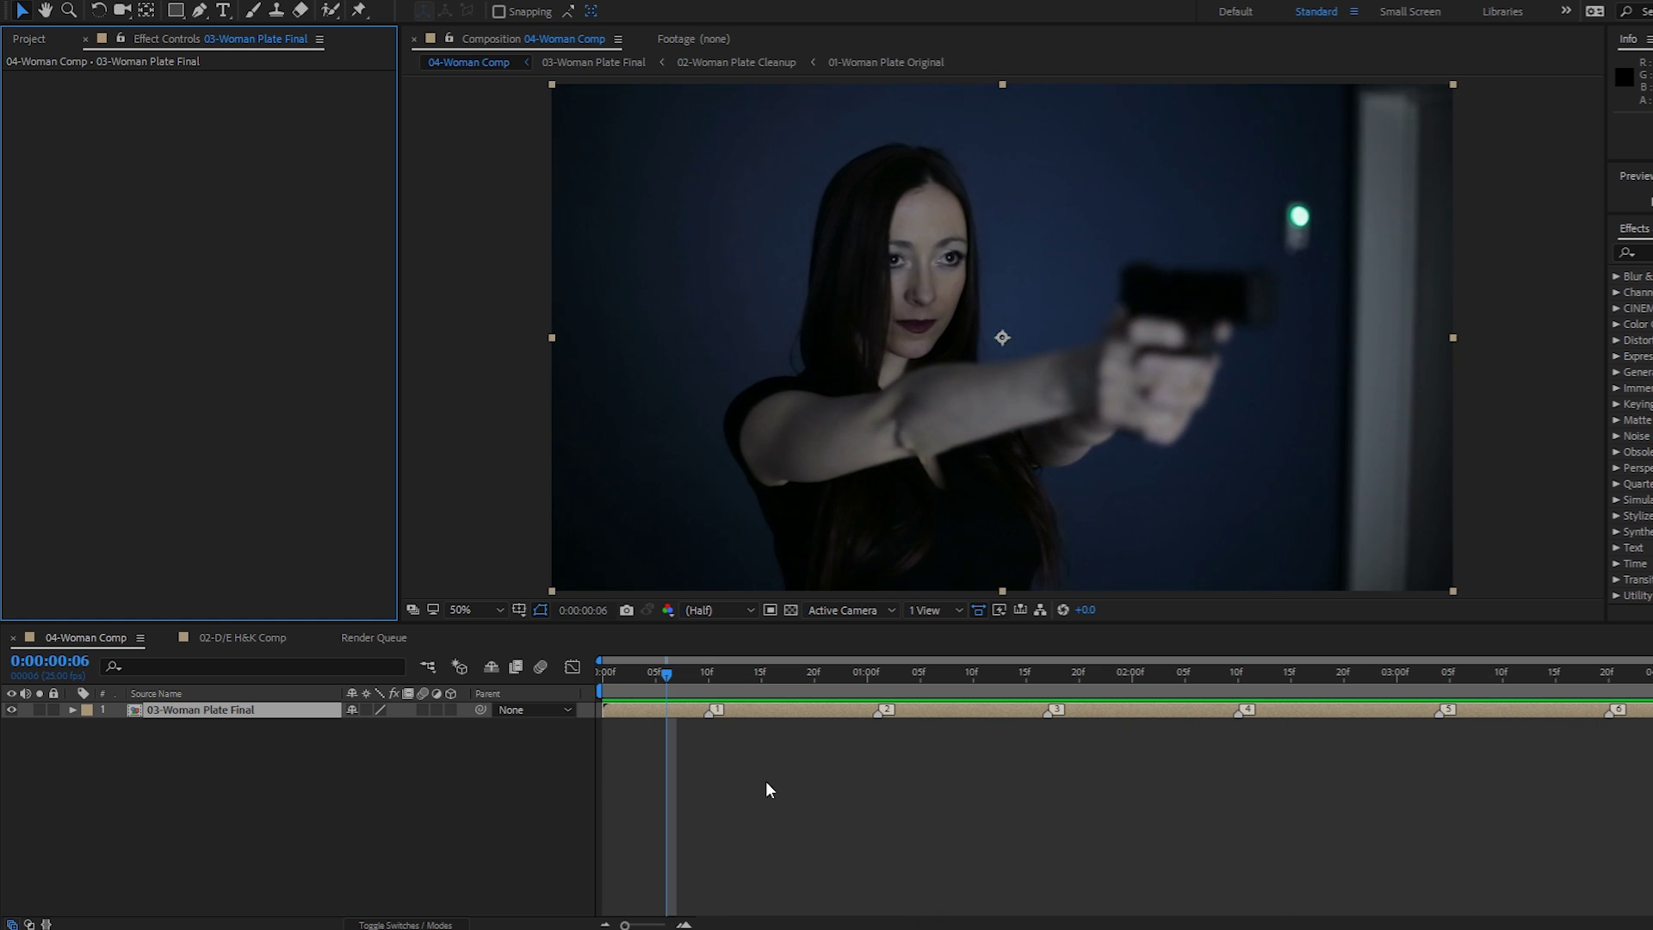
{"action": "left_click", "coordinate": [709, 670]}
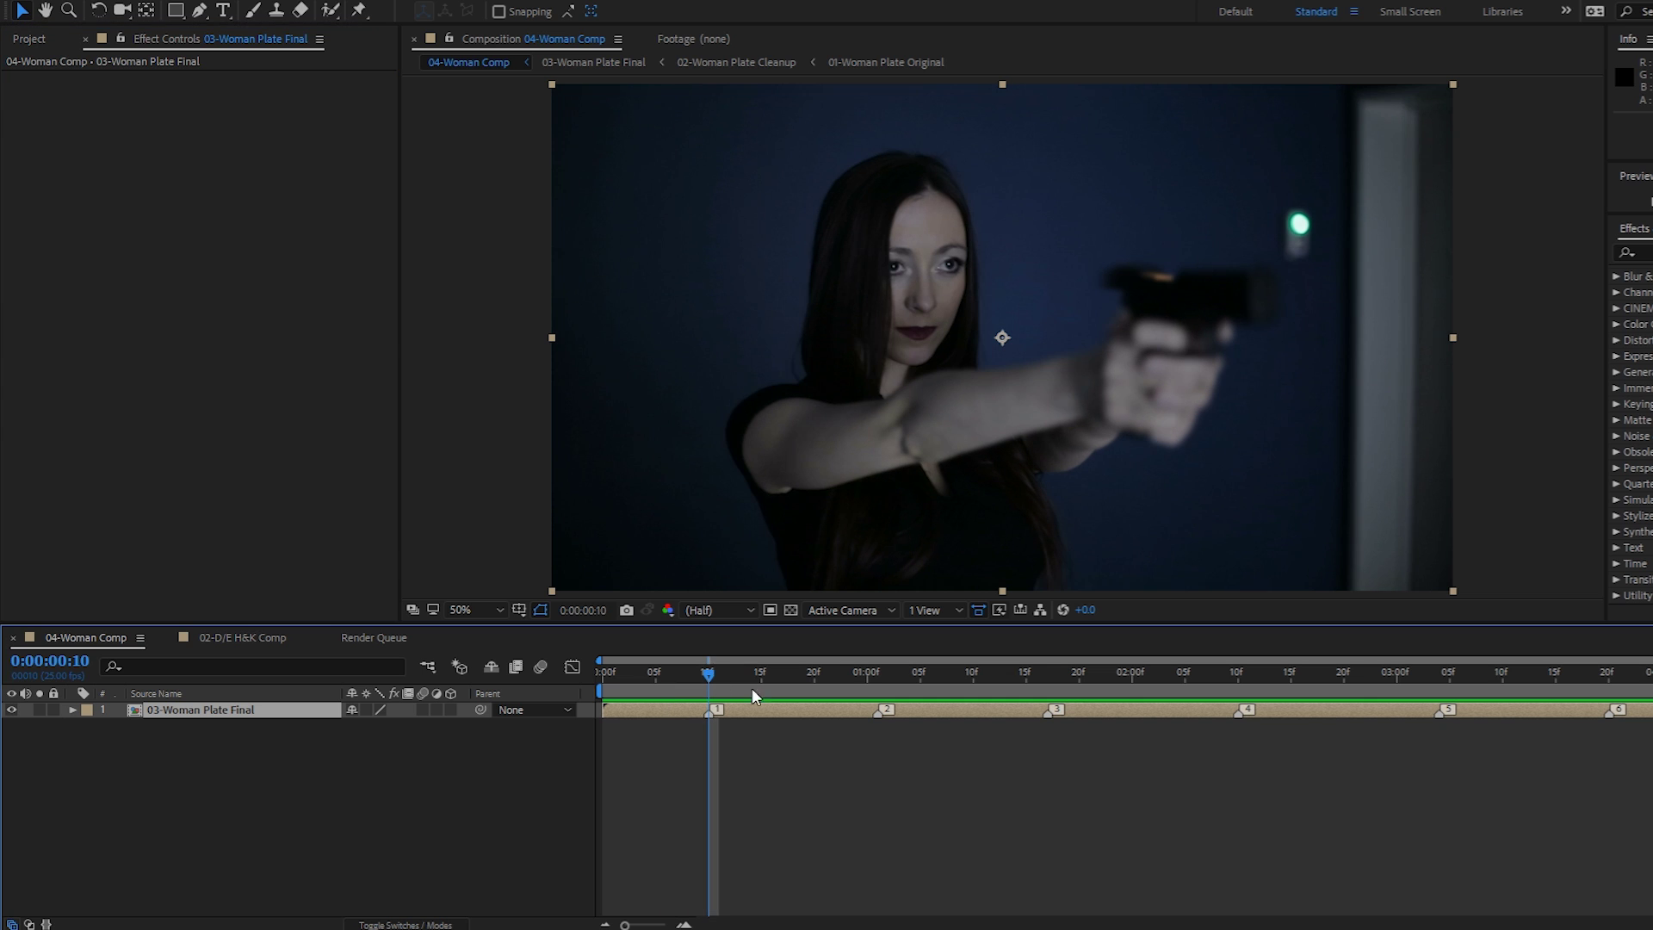
{"action": "left_click", "coordinate": [875, 673]}
{"action": "left_click", "coordinate": [1048, 676]}
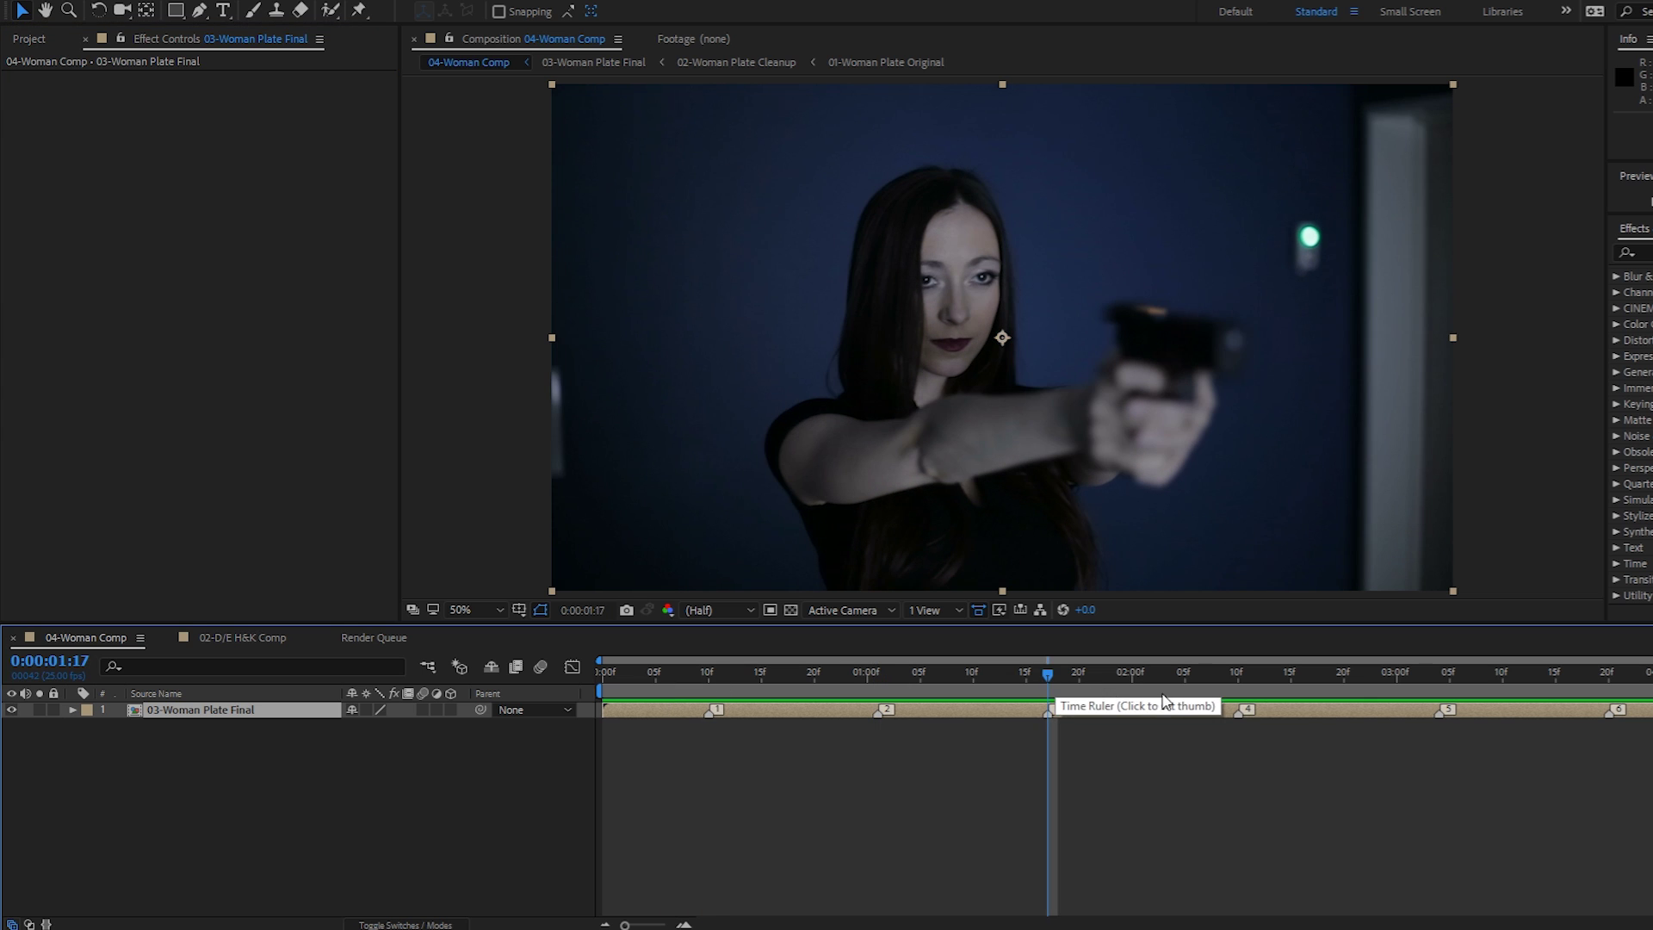
{"action": "left_click", "coordinate": [1237, 675]}
{"action": "left_click", "coordinate": [1446, 676]}
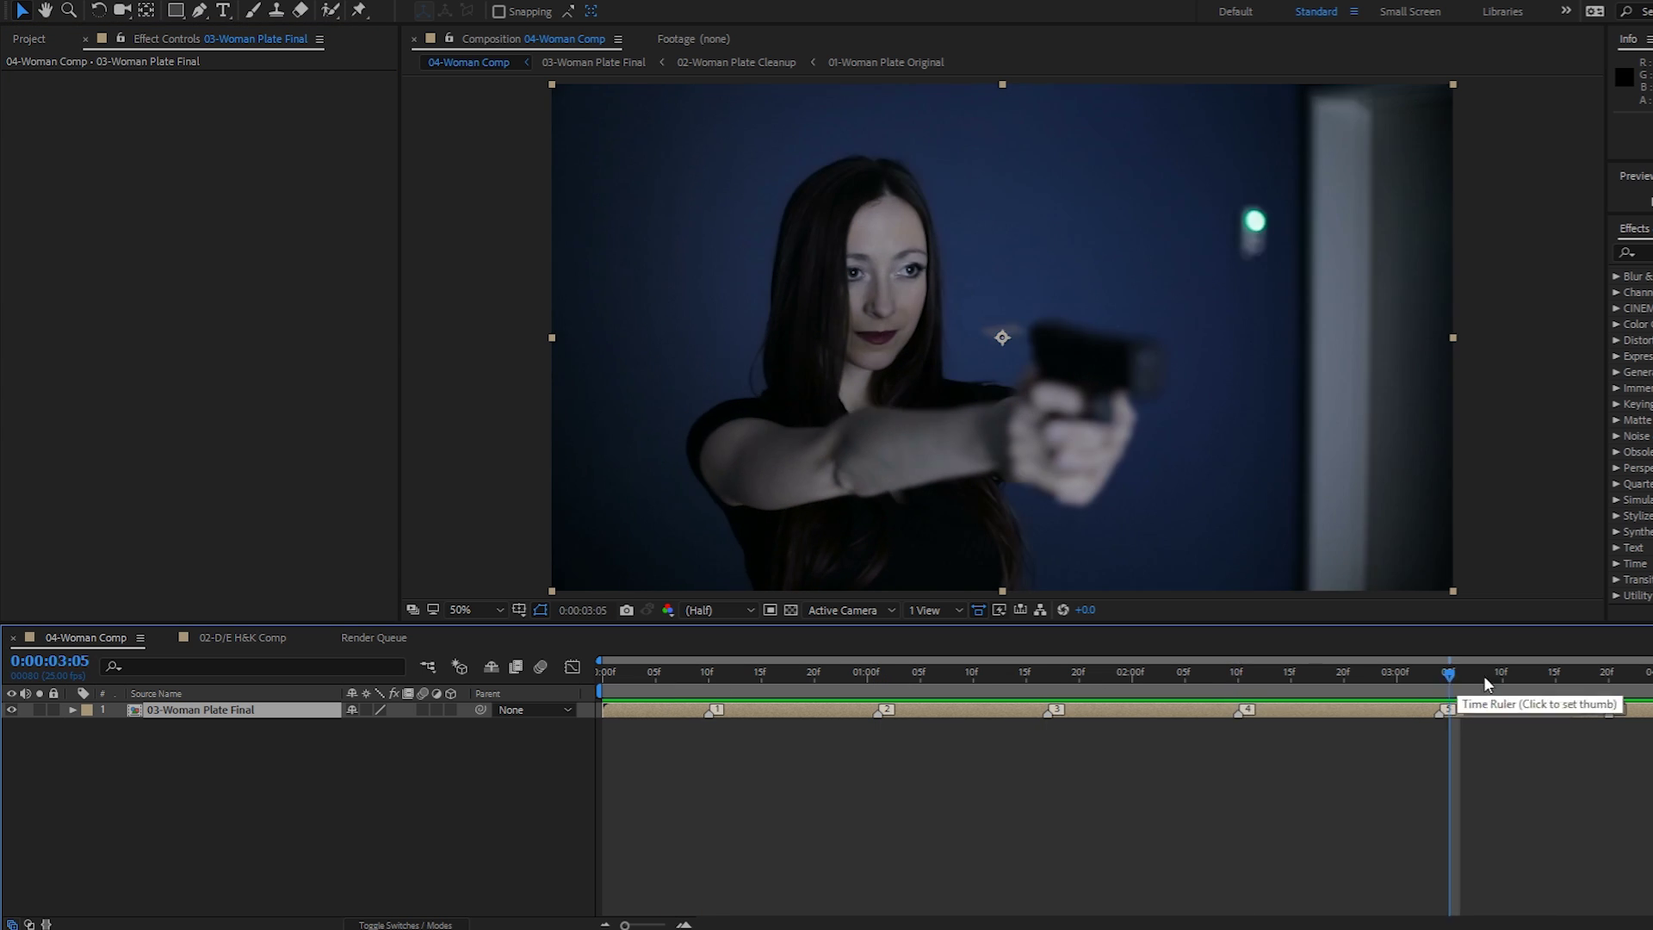
{"action": "left_click", "coordinate": [1608, 677]}
{"action": "left_click", "coordinate": [711, 689]}
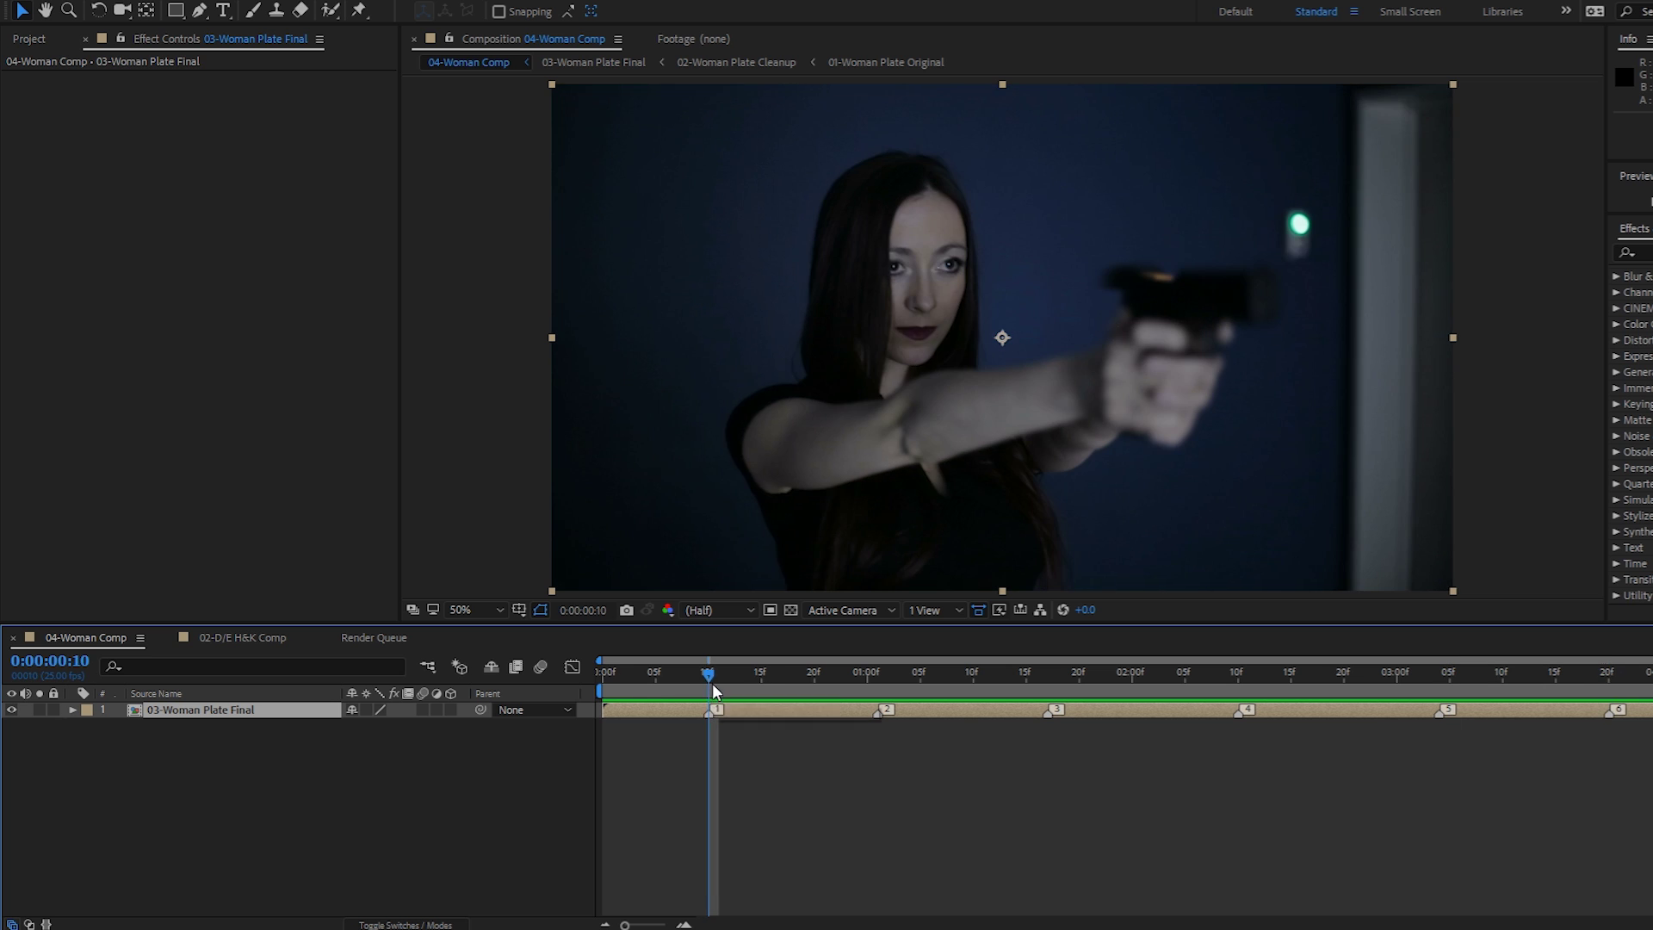
{"action": "left_click", "coordinate": [1617, 483]}
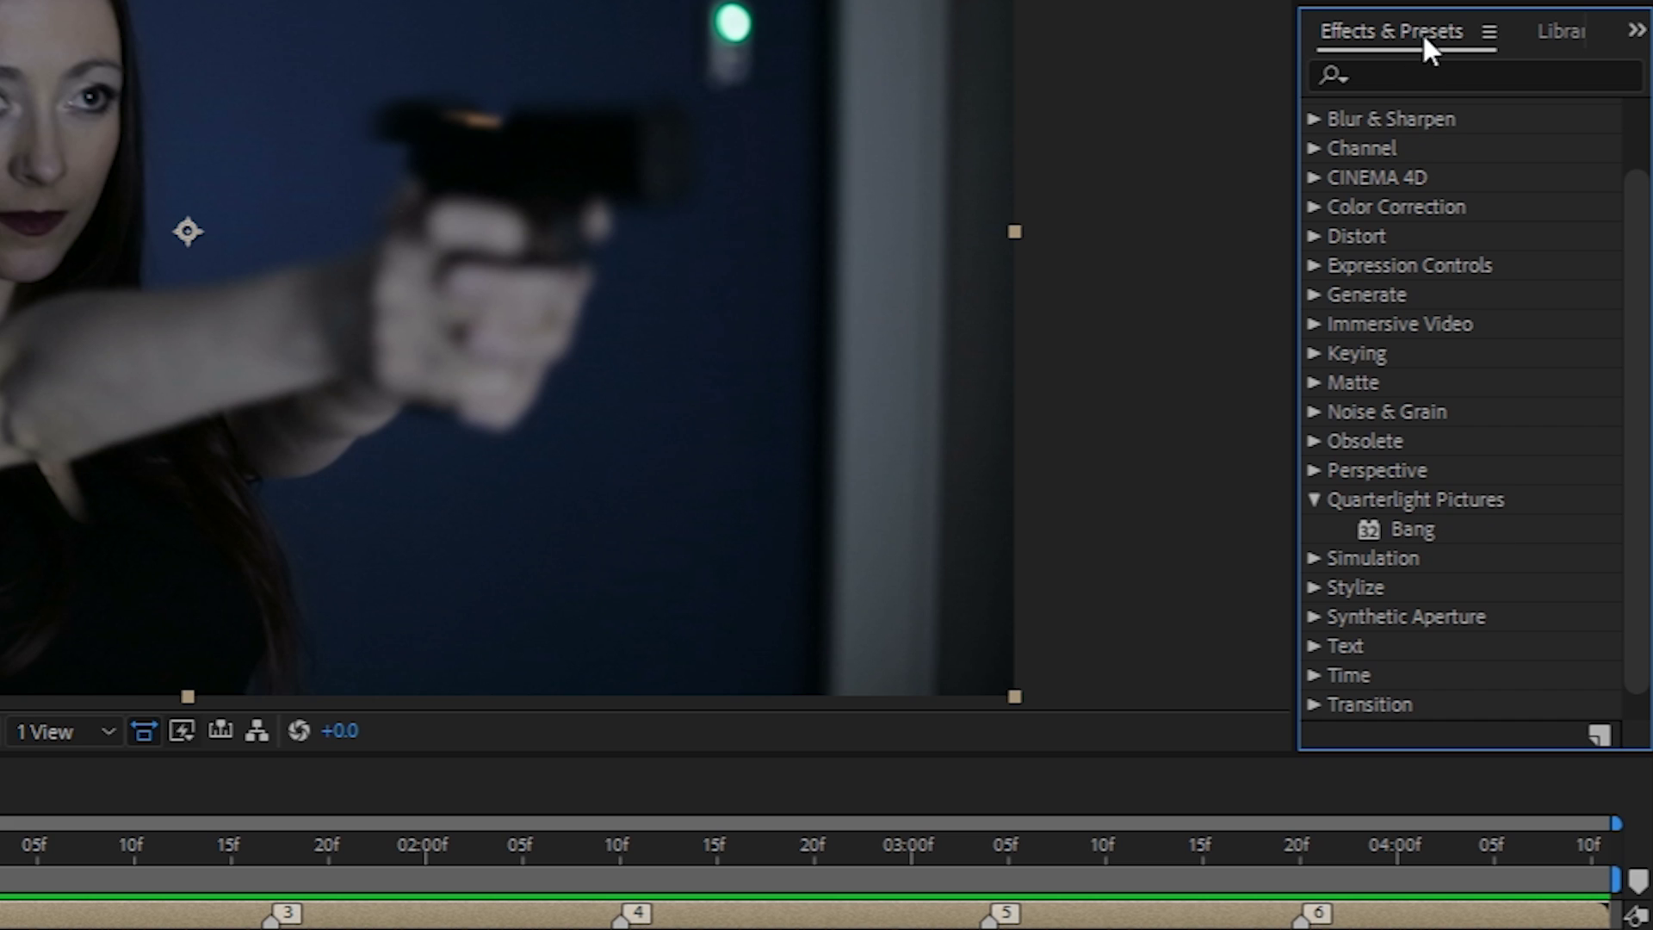
Apply Bang to 03-Woman Plate Final and inspect the Flash Builder, Flash Instance and Bang controls.
{"action": "left_click_drag", "start_coordinate": [1415, 527], "coordinate": [358, 374]}
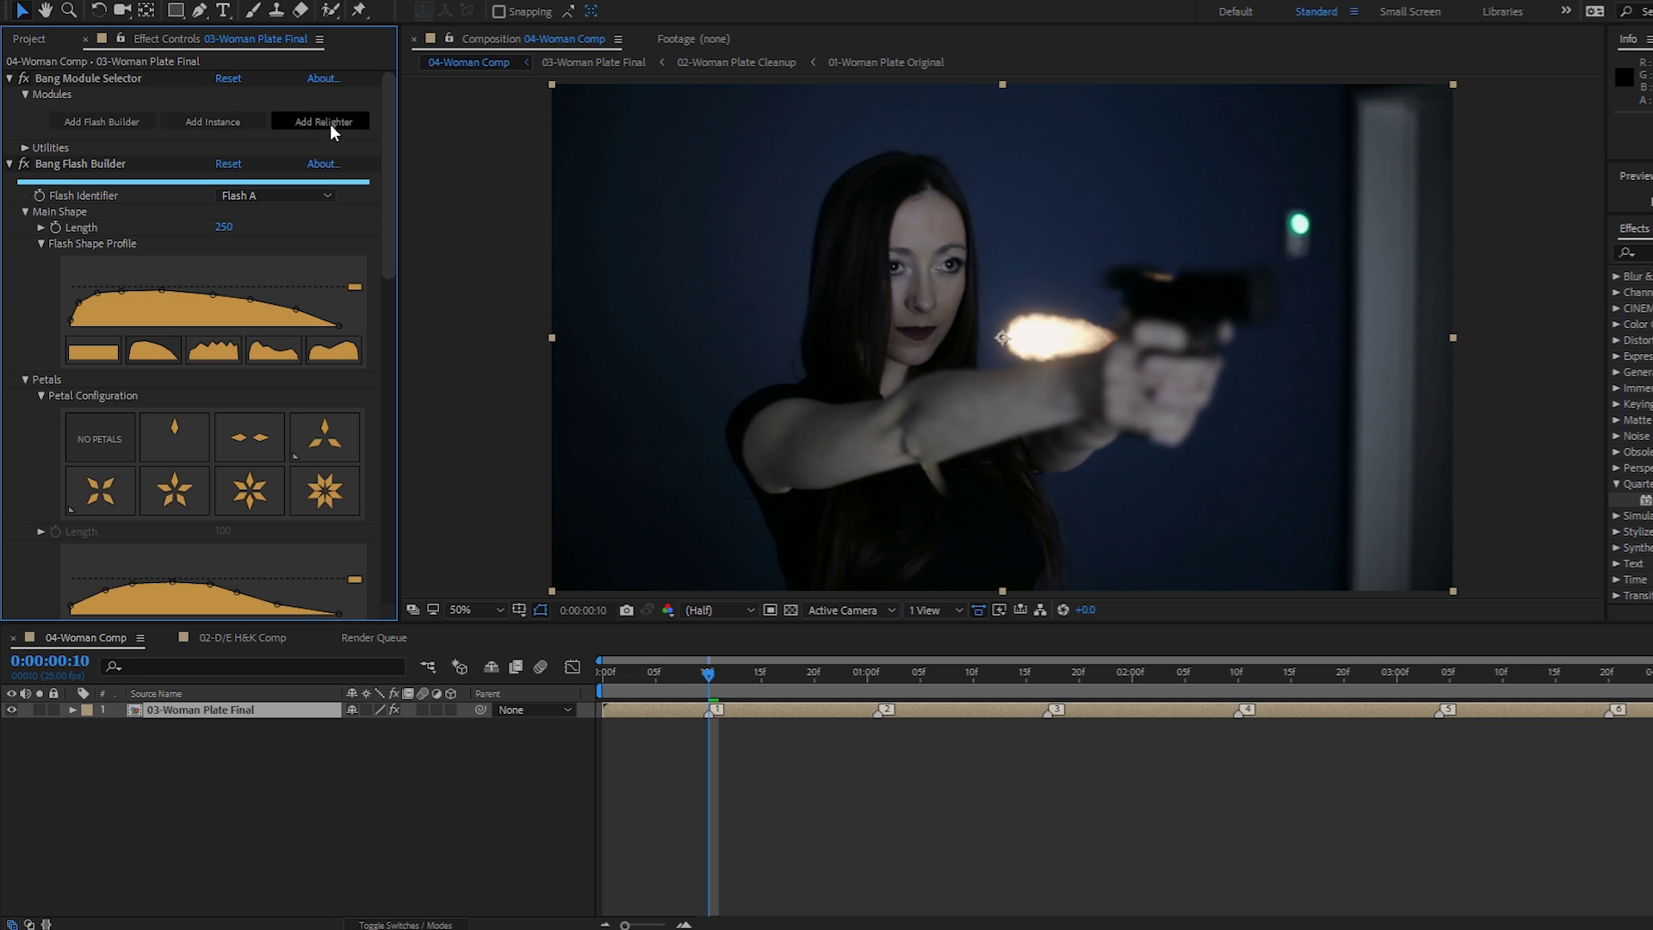
{"action": "left_click_drag", "start_coordinate": [388, 134], "coordinate": [392, 155]}
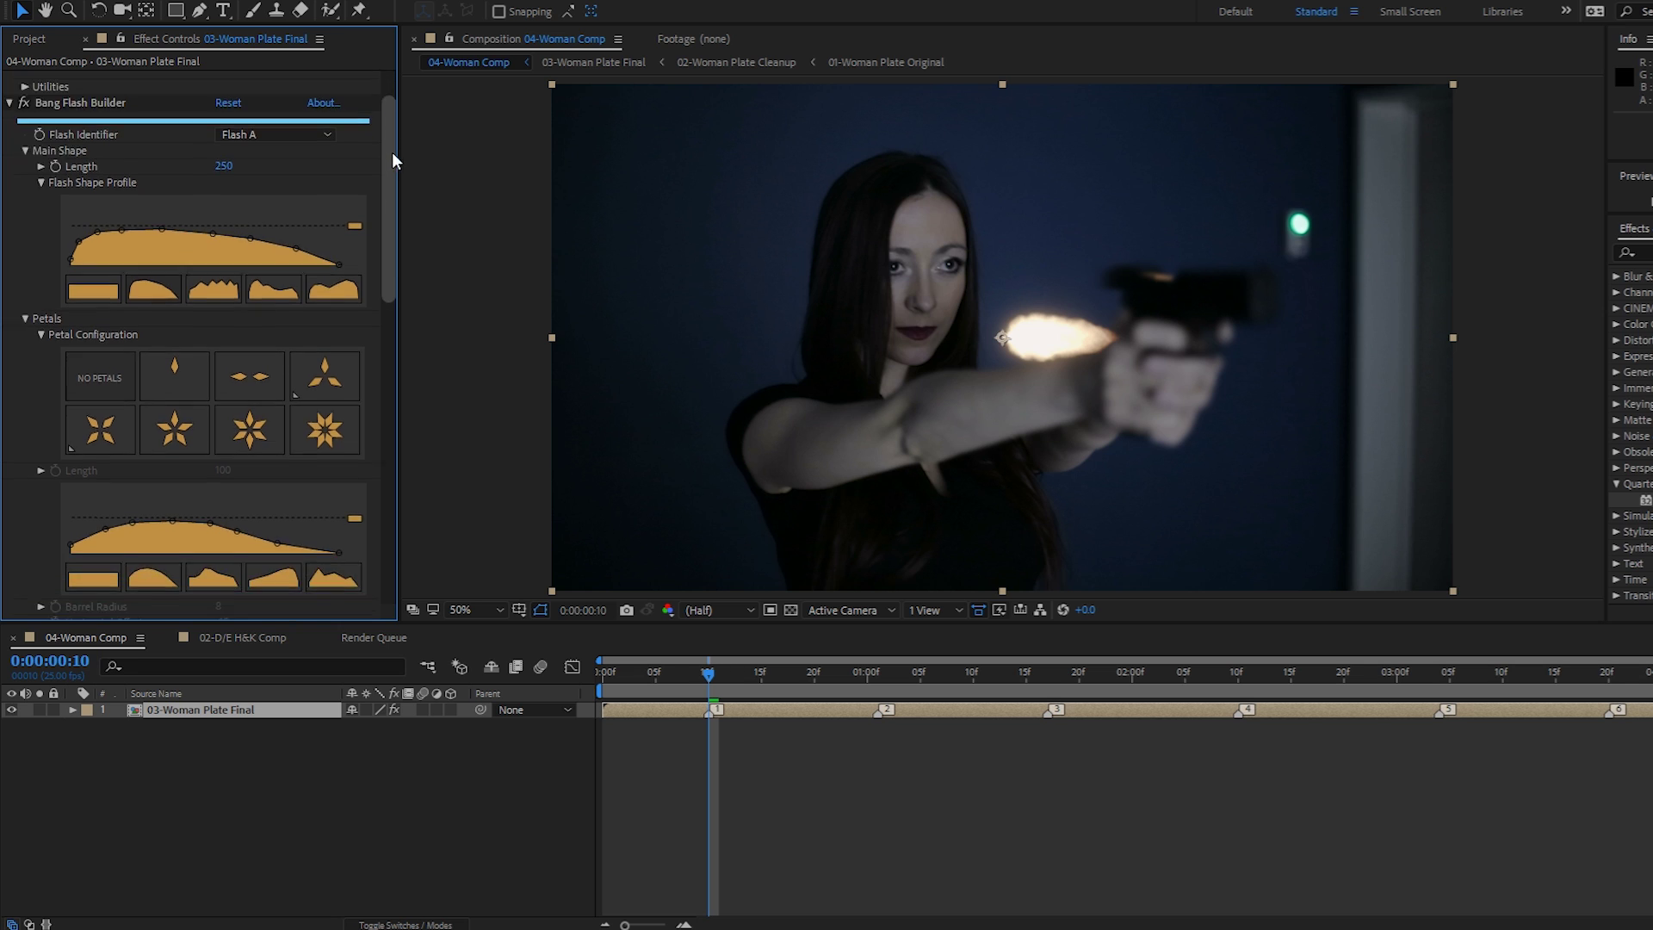
{"action": "left_click", "coordinate": [104, 117]}
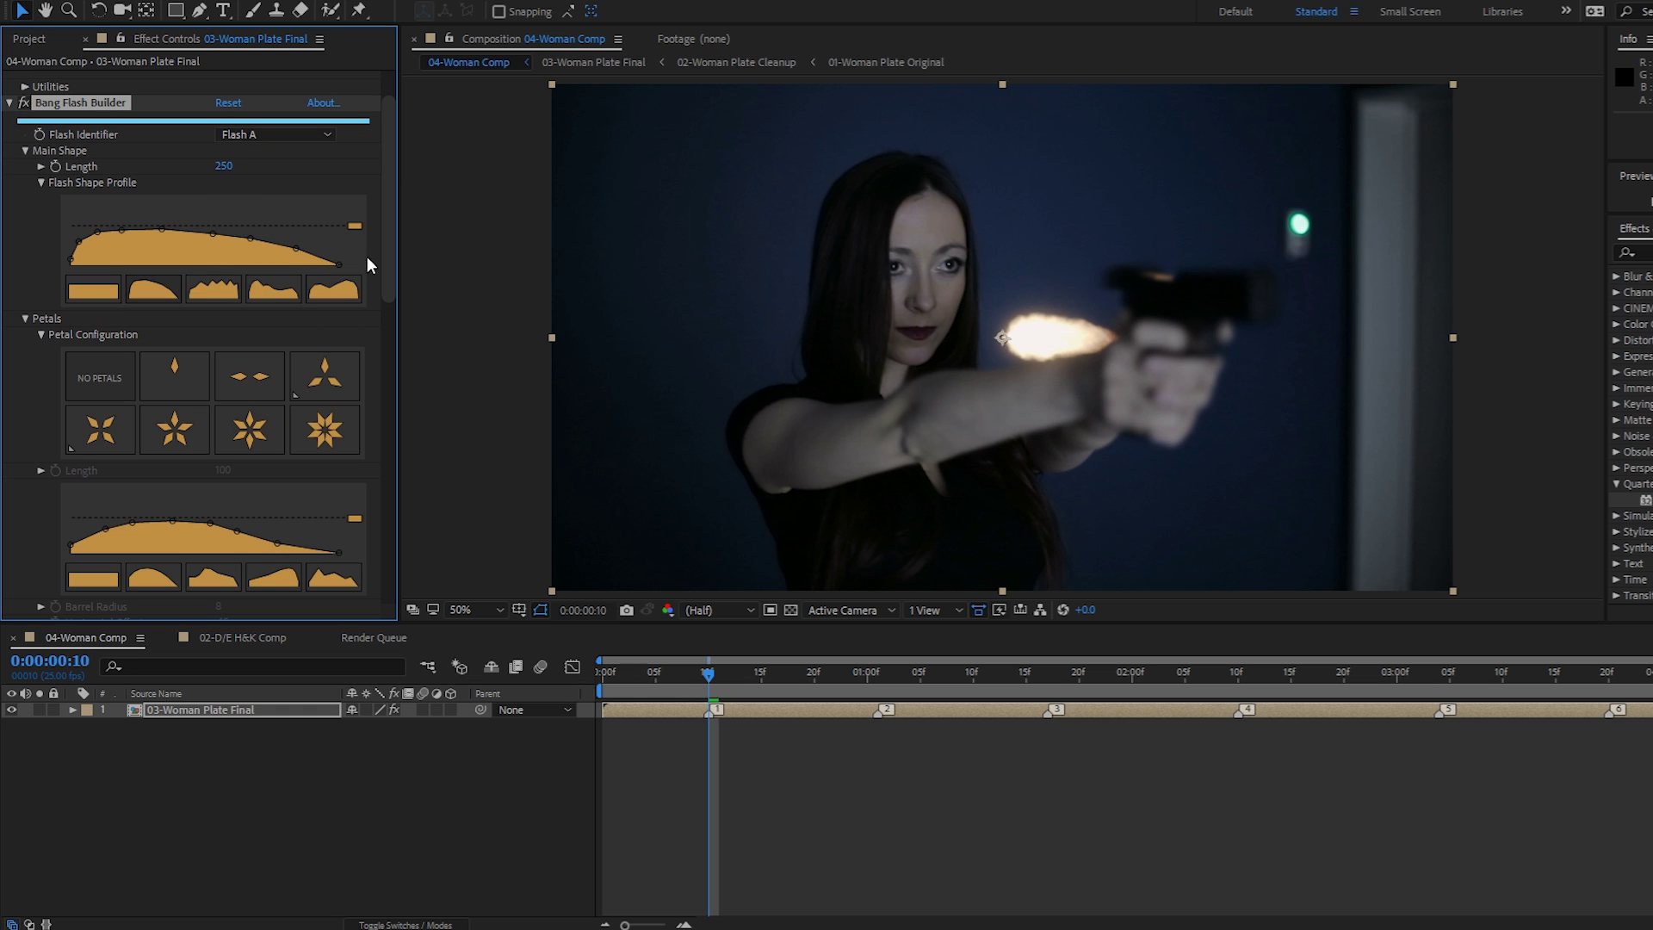
{"action": "left_click_drag", "start_coordinate": [385, 220], "coordinate": [416, 427]}
{"action": "left_click", "coordinate": [74, 185]}
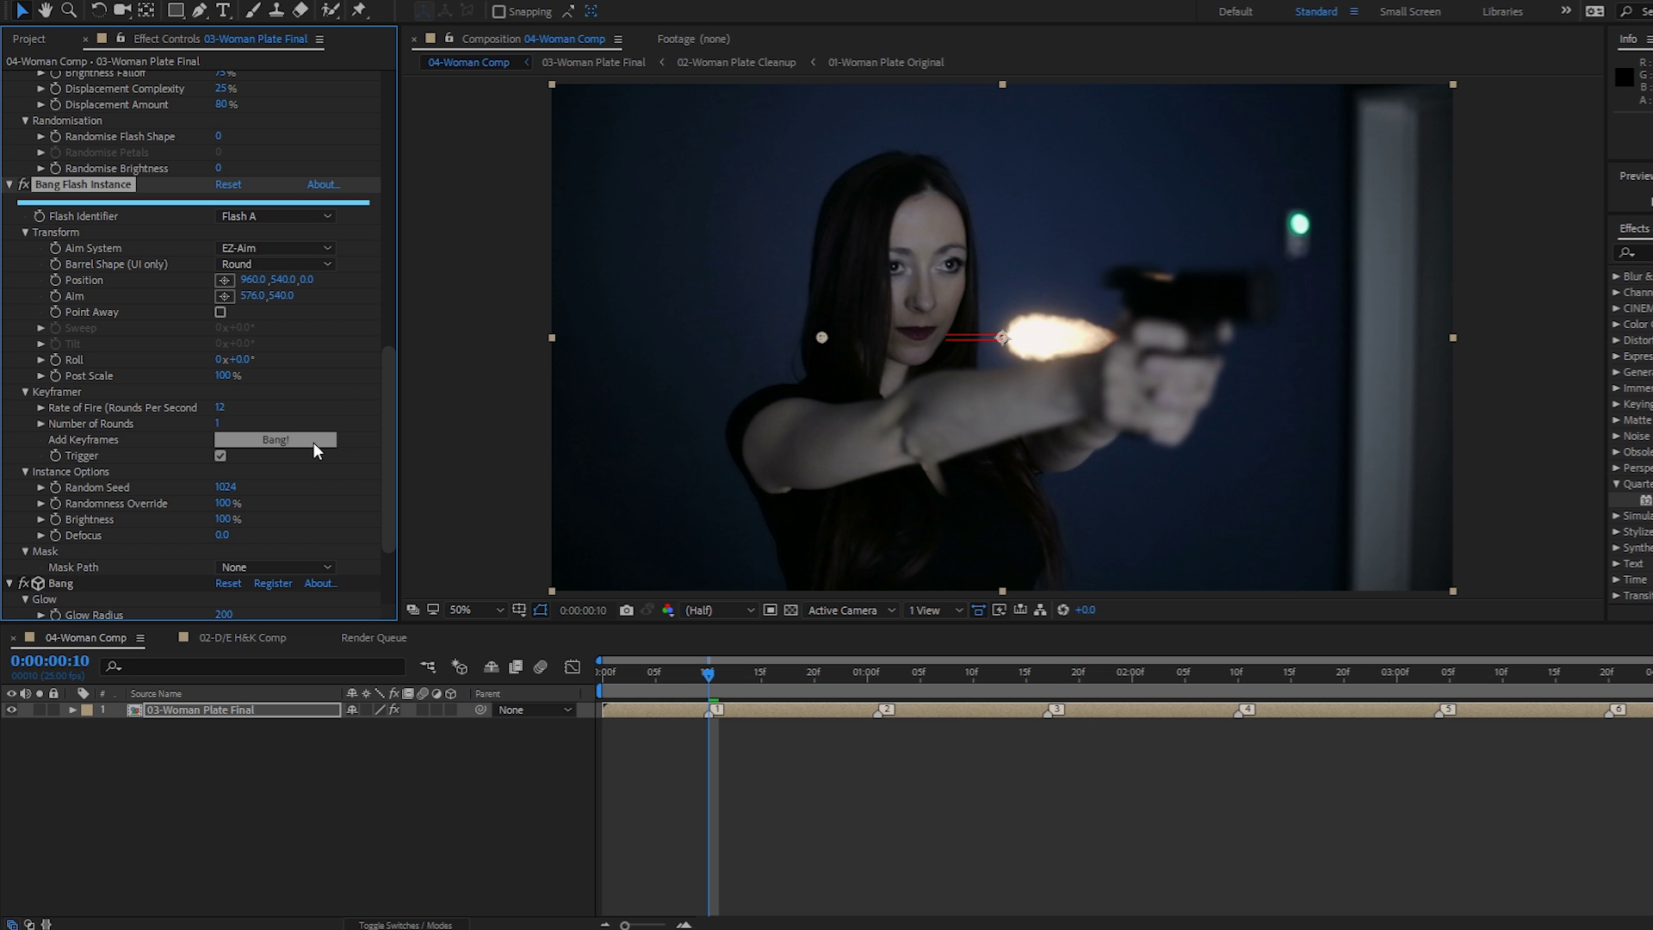
{"action": "scroll", "coordinate": [390, 374], "scroll_direction": "down", "scroll_amount": 3}
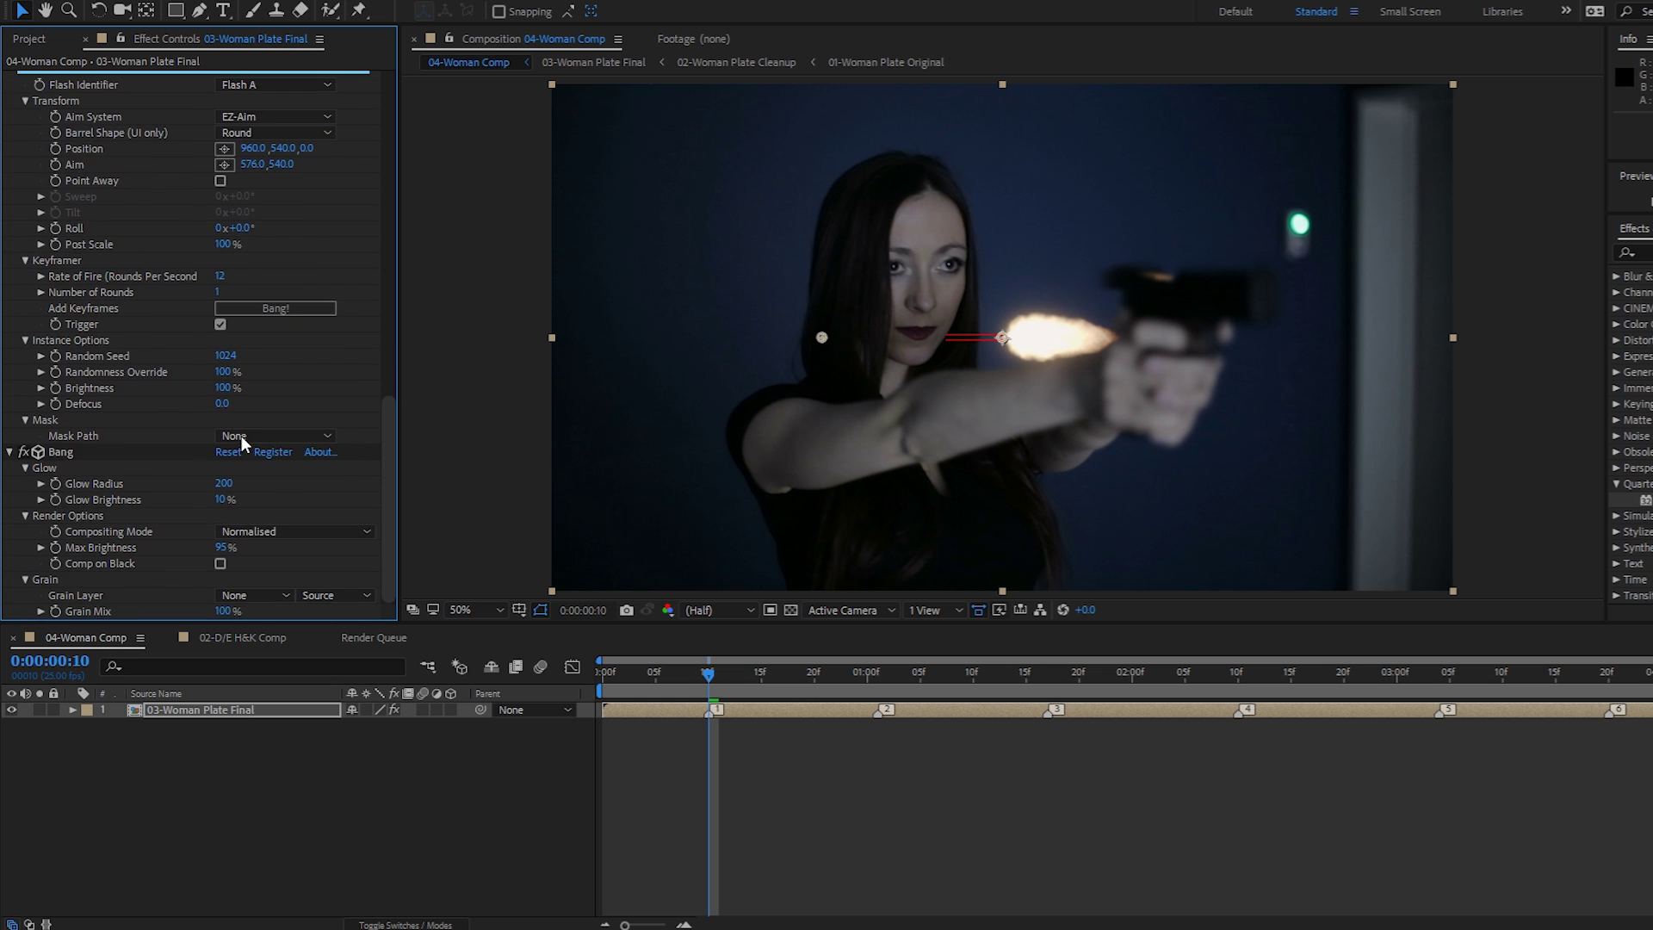
{"action": "left_click", "coordinate": [61, 452]}
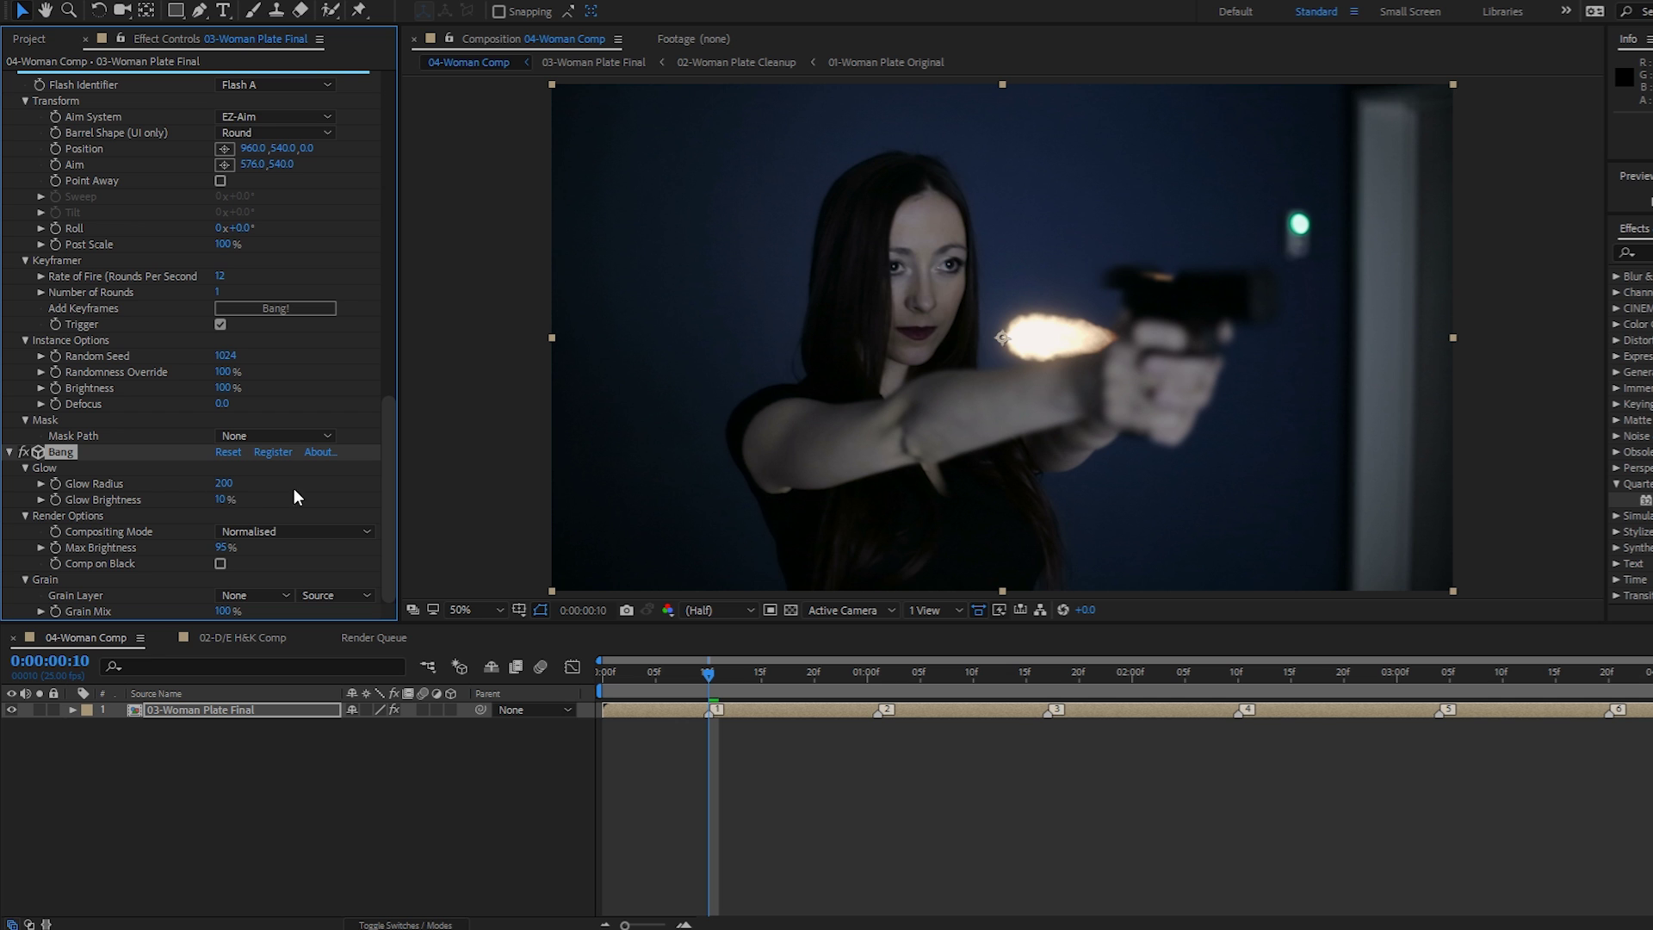
{"action": "left_click_drag", "start_coordinate": [390, 499], "coordinate": [114, 179]}
{"action": "left_click_drag", "start_coordinate": [387, 215], "coordinate": [380, 428]}
Keep EZ-Aim, place the flash origin at the gun muzzle and aim it along the barrel to 1478,416.
{"action": "left_click", "coordinate": [76, 334]}
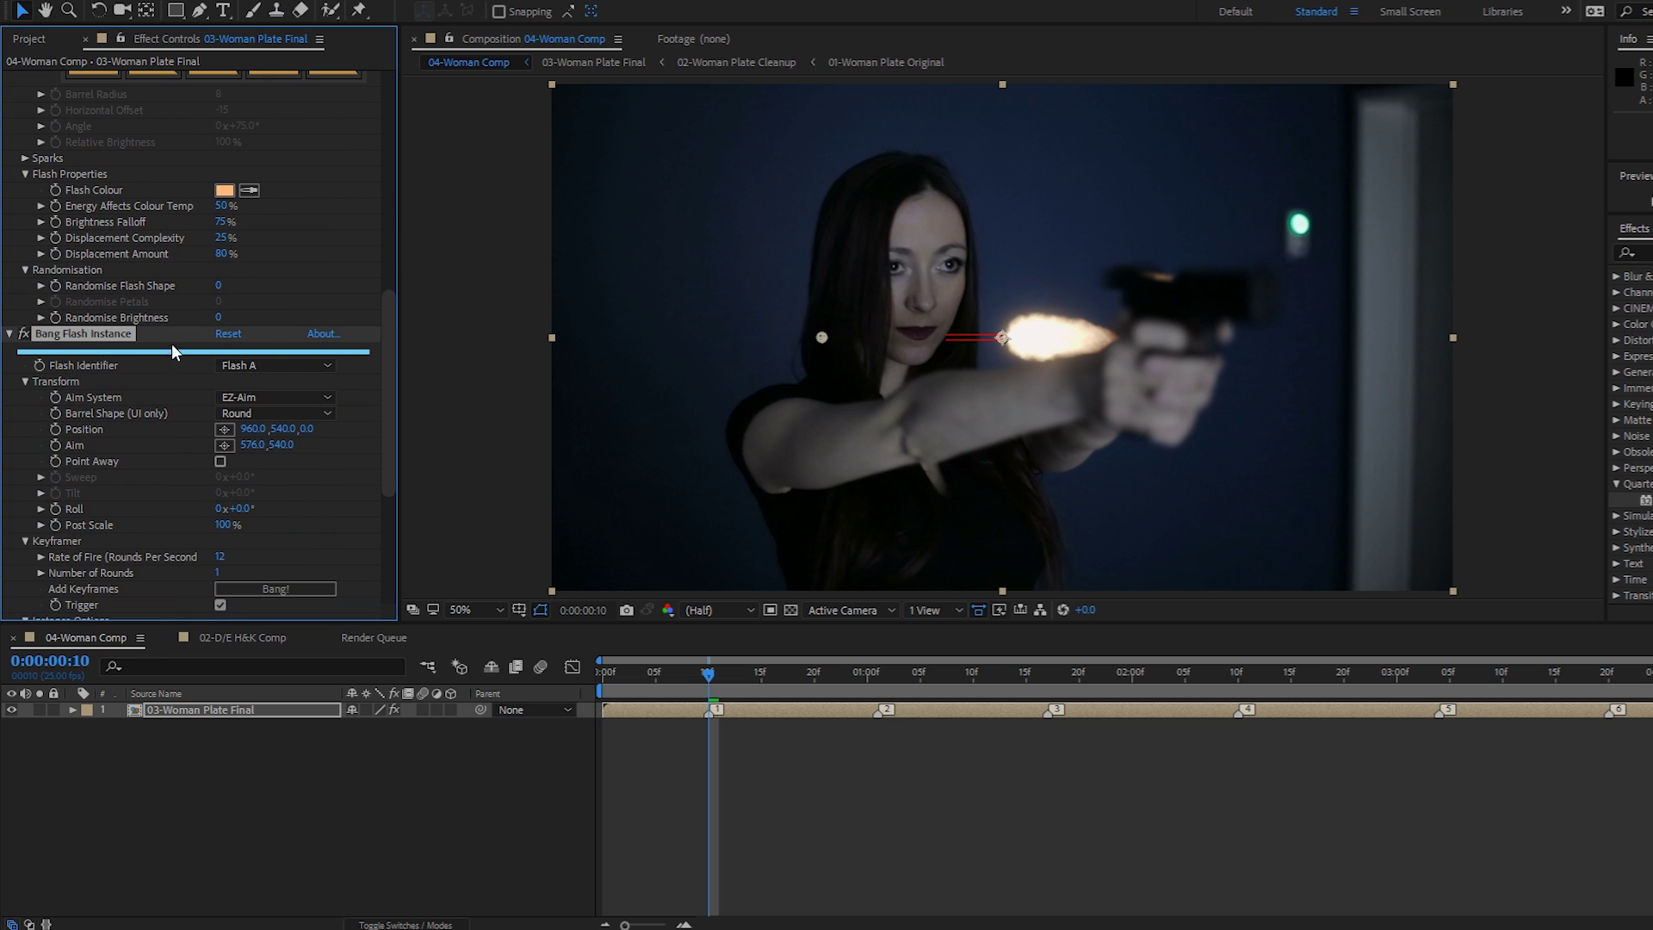
{"action": "mouse_move", "coordinate": [385, 349]}
{"action": "left_mouse_down"}
{"action": "mouse_move", "coordinate": [387, 379]}
{"action": "mouse_move", "coordinate": [452, 390]}
{"action": "mouse_move", "coordinate": [387, 380]}
{"action": "left_mouse_up"}
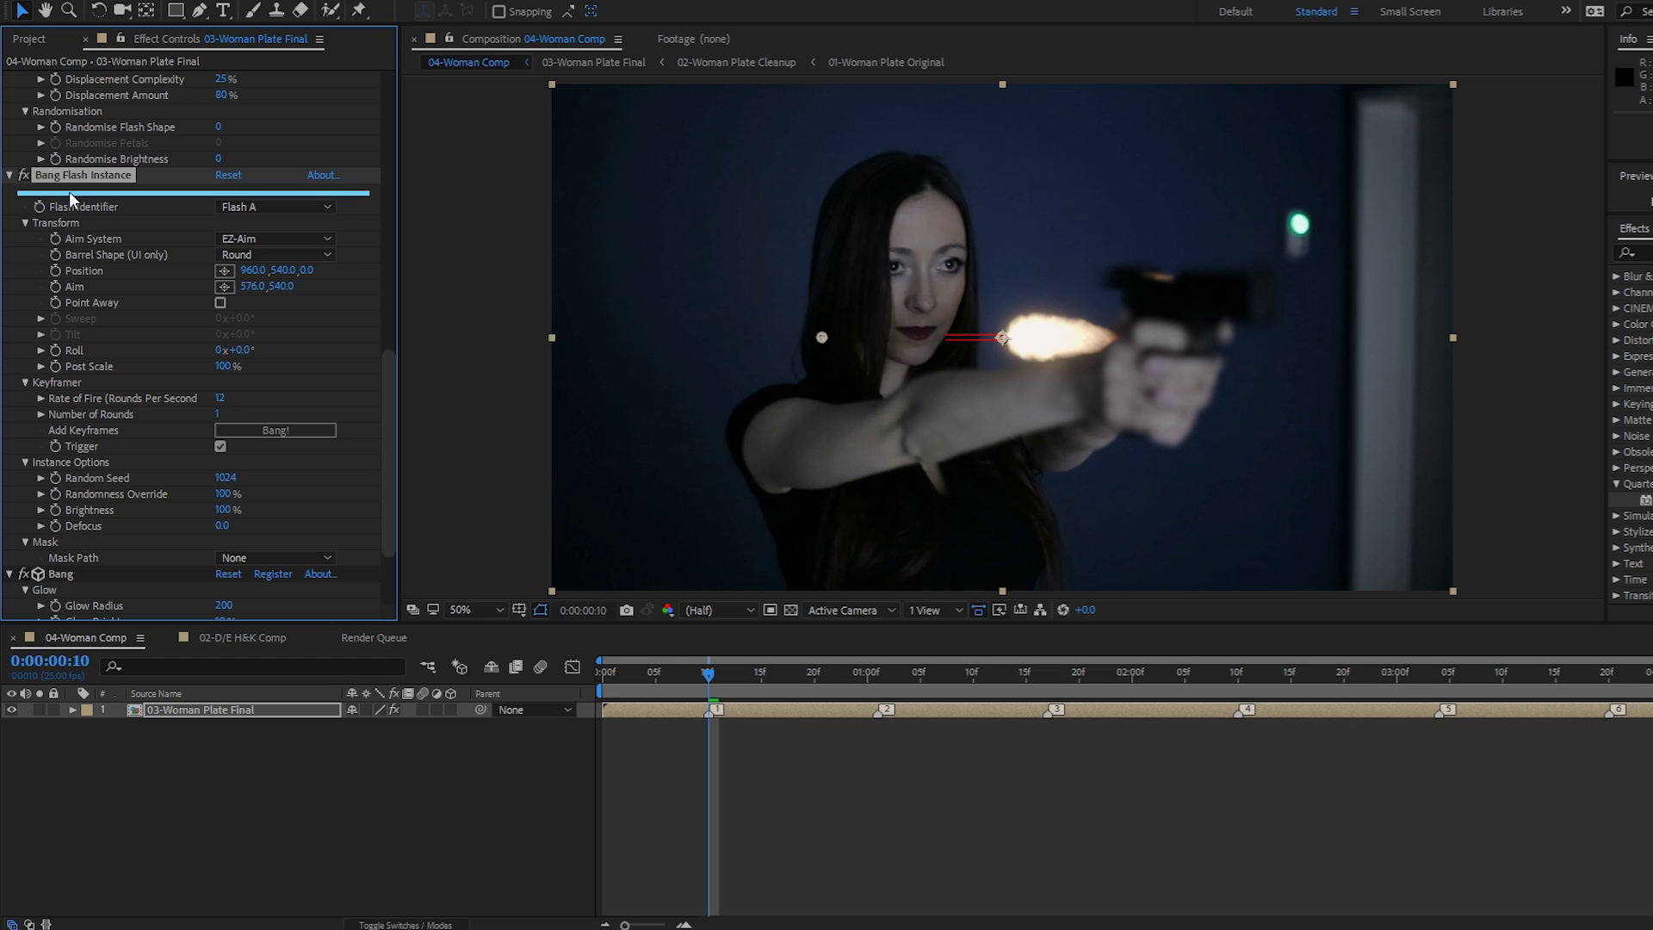
{"action": "left_click", "coordinate": [270, 237]}
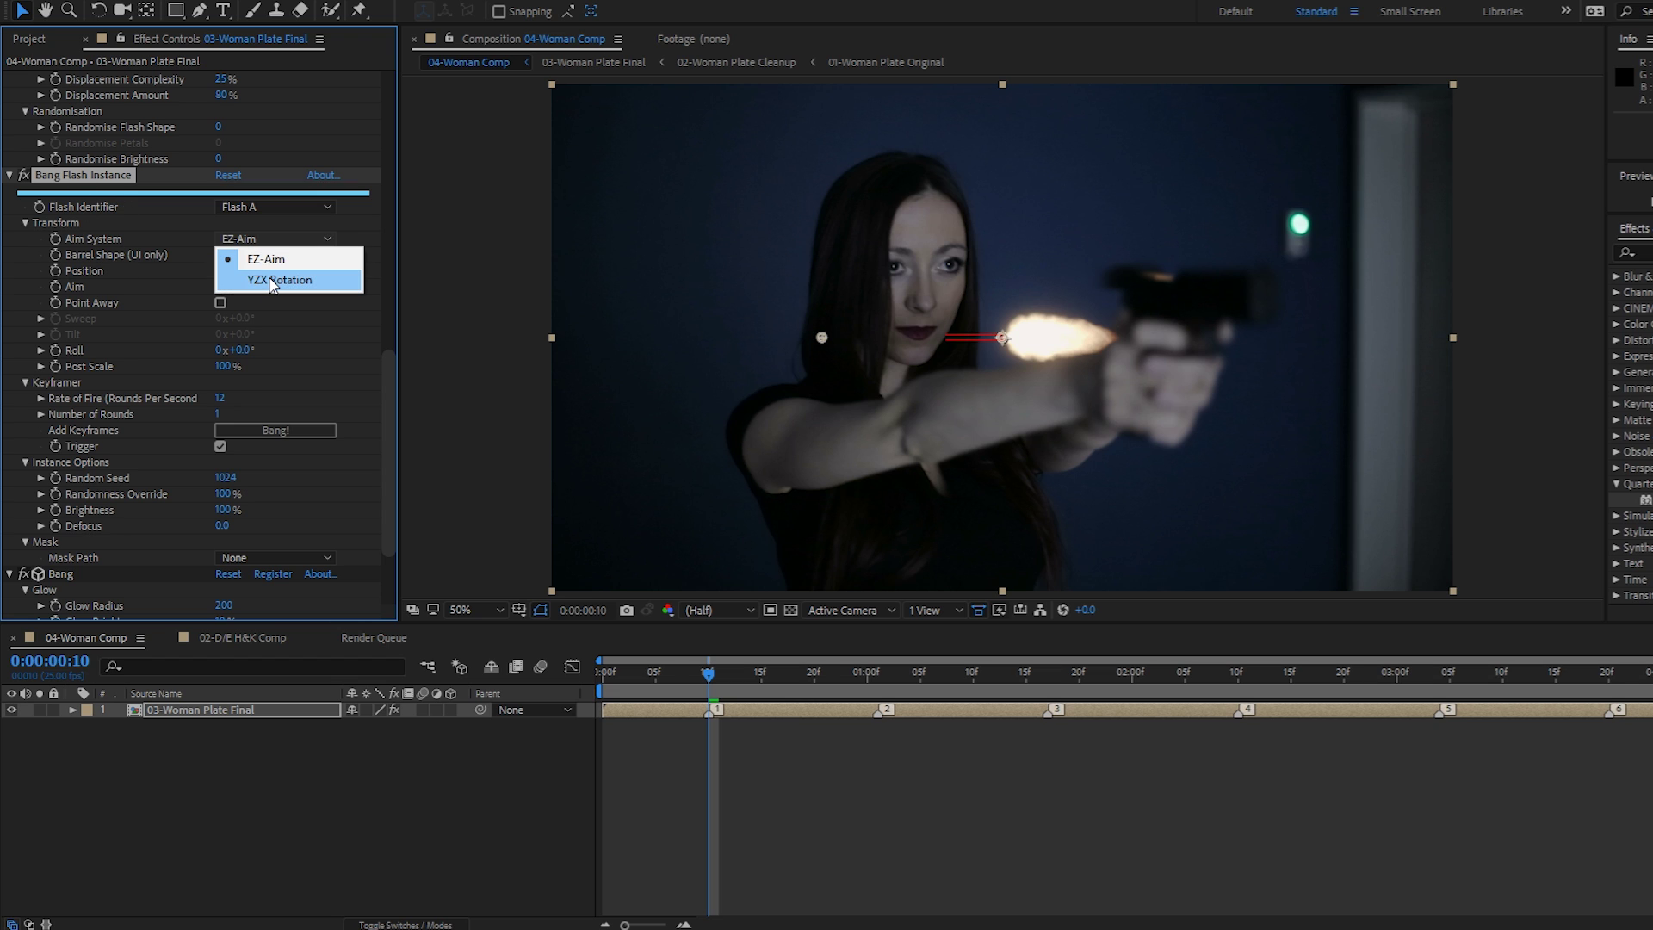
{"action": "left_click", "coordinate": [266, 258]}
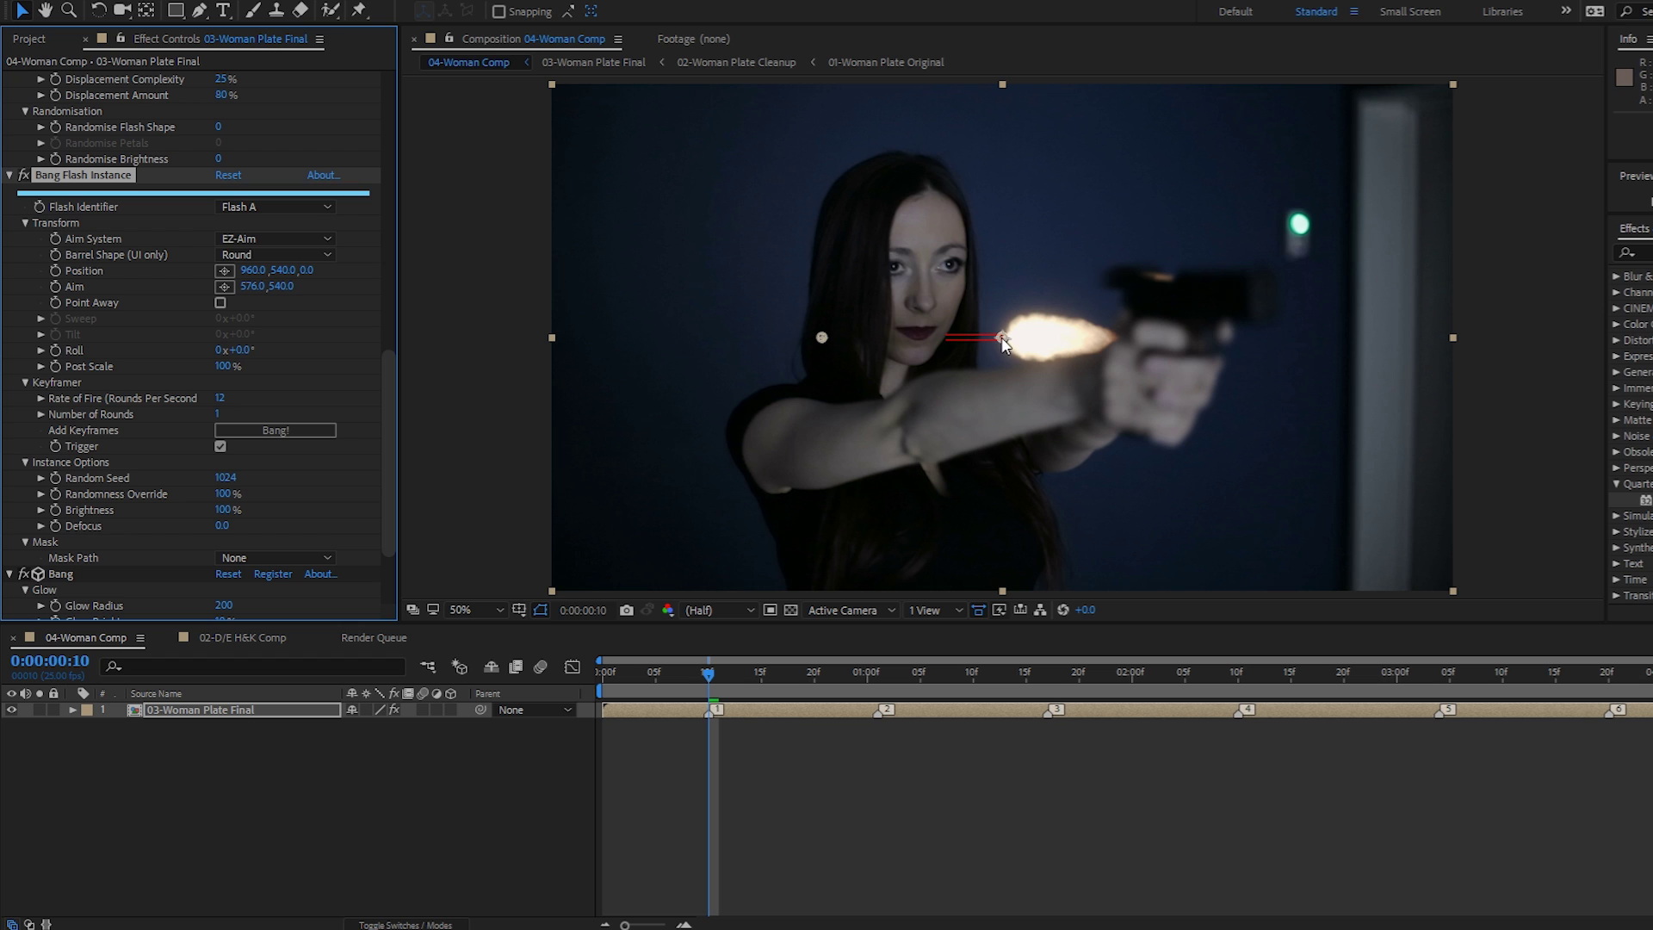
{"action": "left_click_drag", "start_coordinate": [998, 341], "coordinate": [1268, 282]}
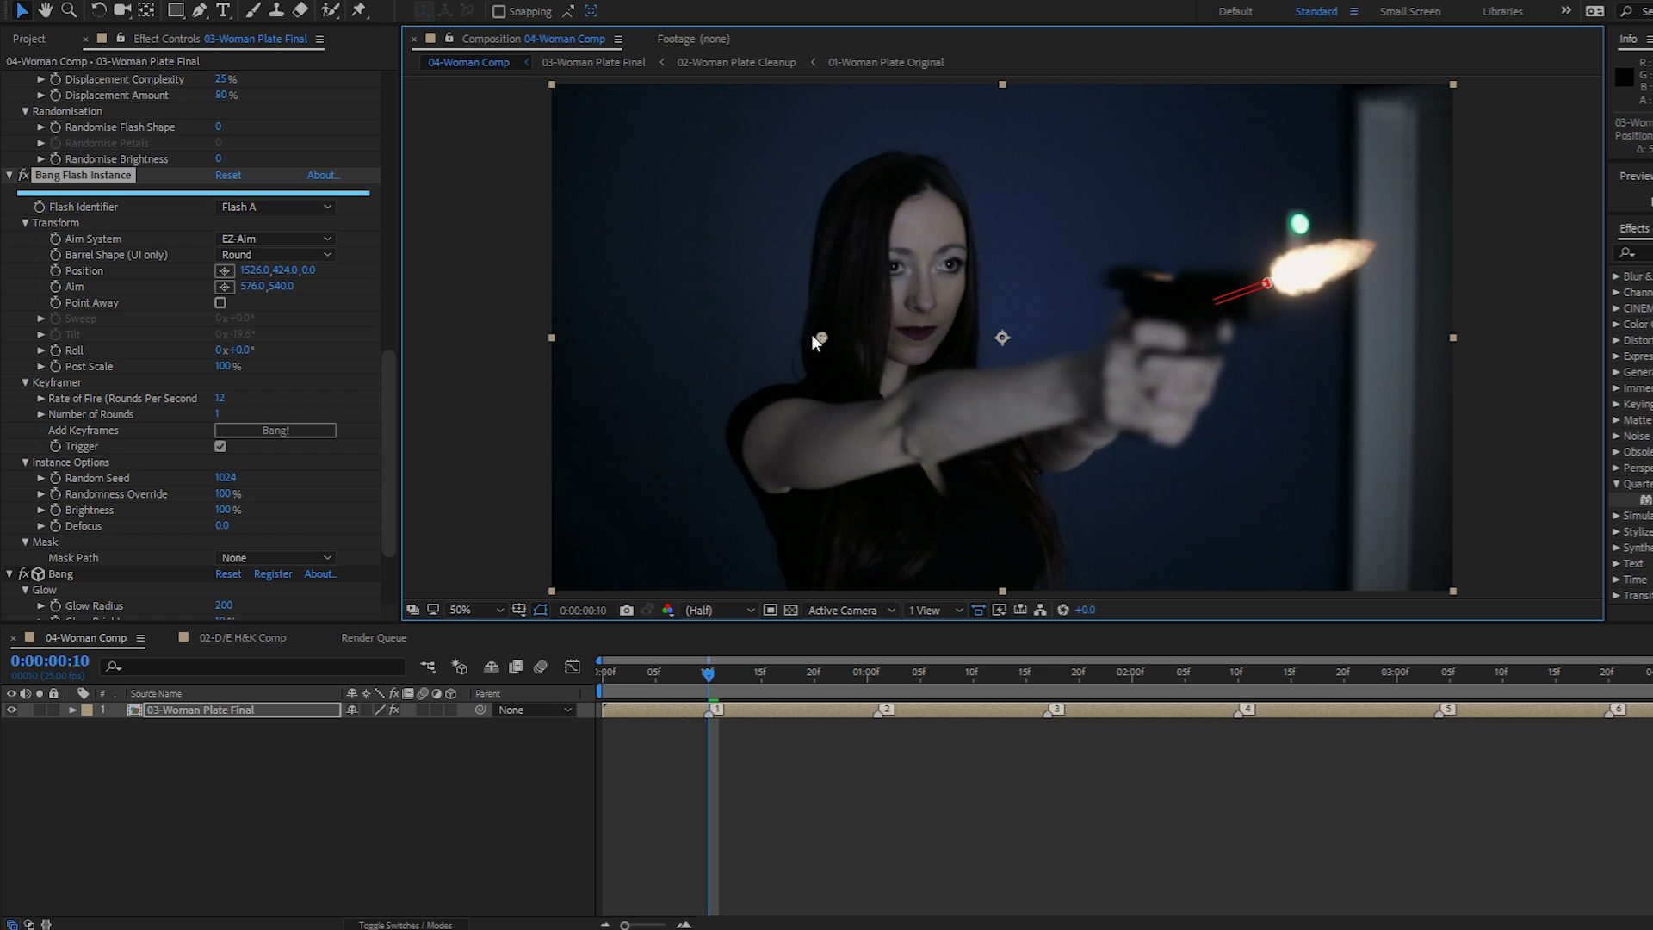
{"action": "left_click_drag", "start_coordinate": [818, 337], "coordinate": [1246, 287]}
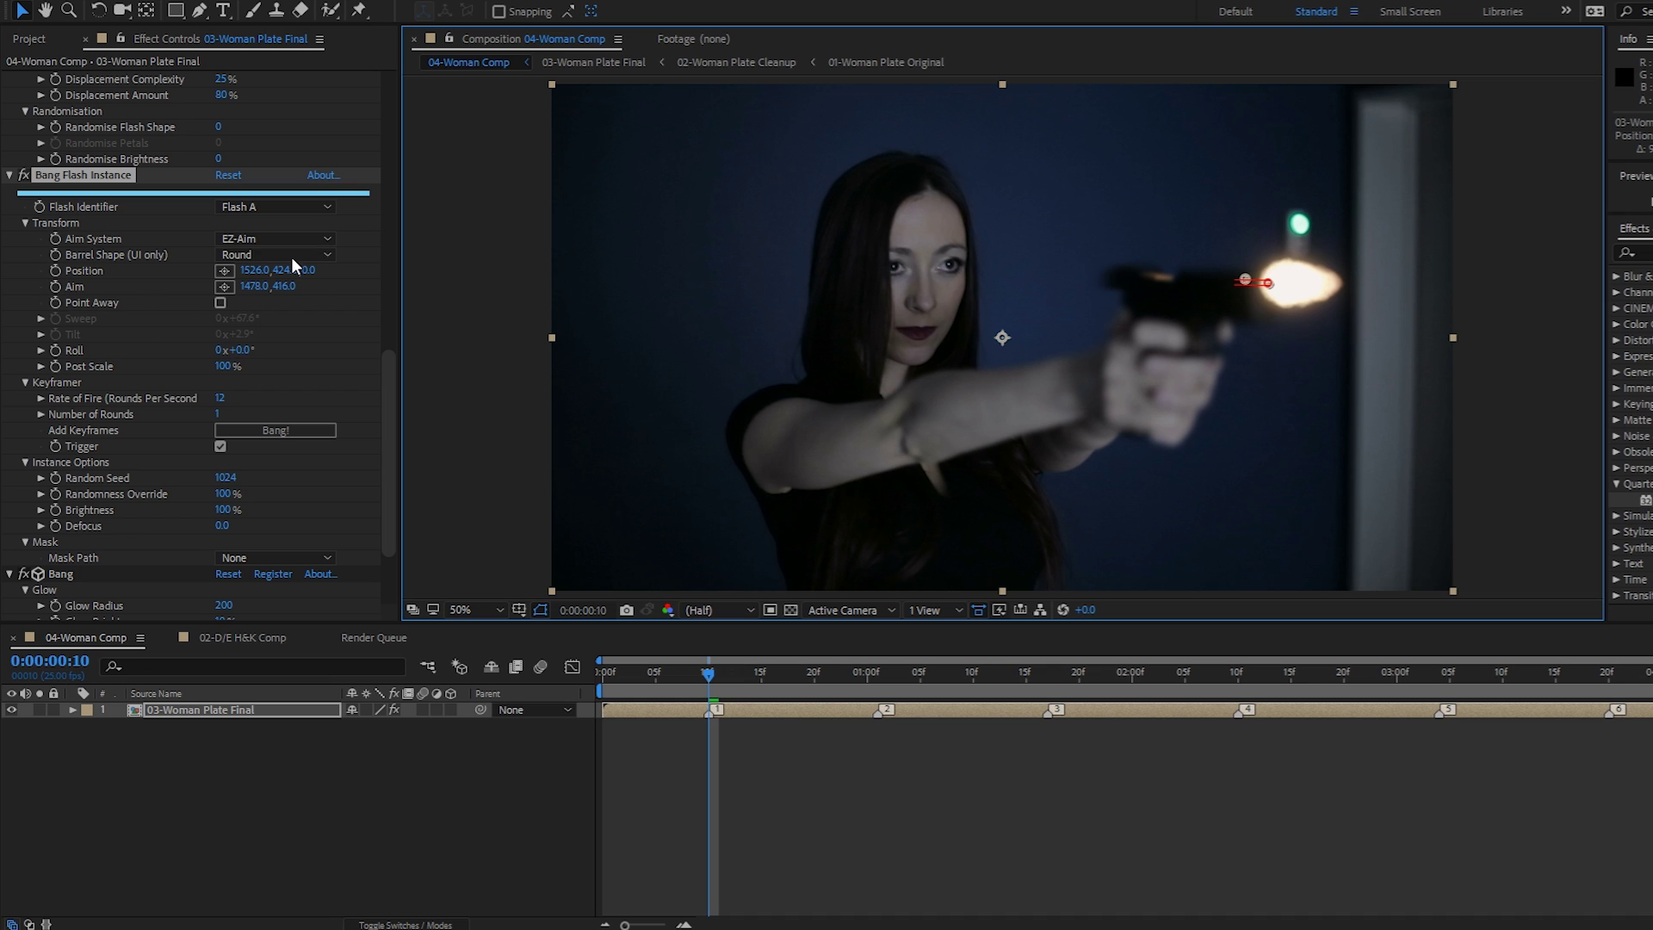
Switch Aim System to YZX Rotation and scrub Sweep to angle the flash slightly upward.
{"action": "left_click", "coordinate": [262, 238]}
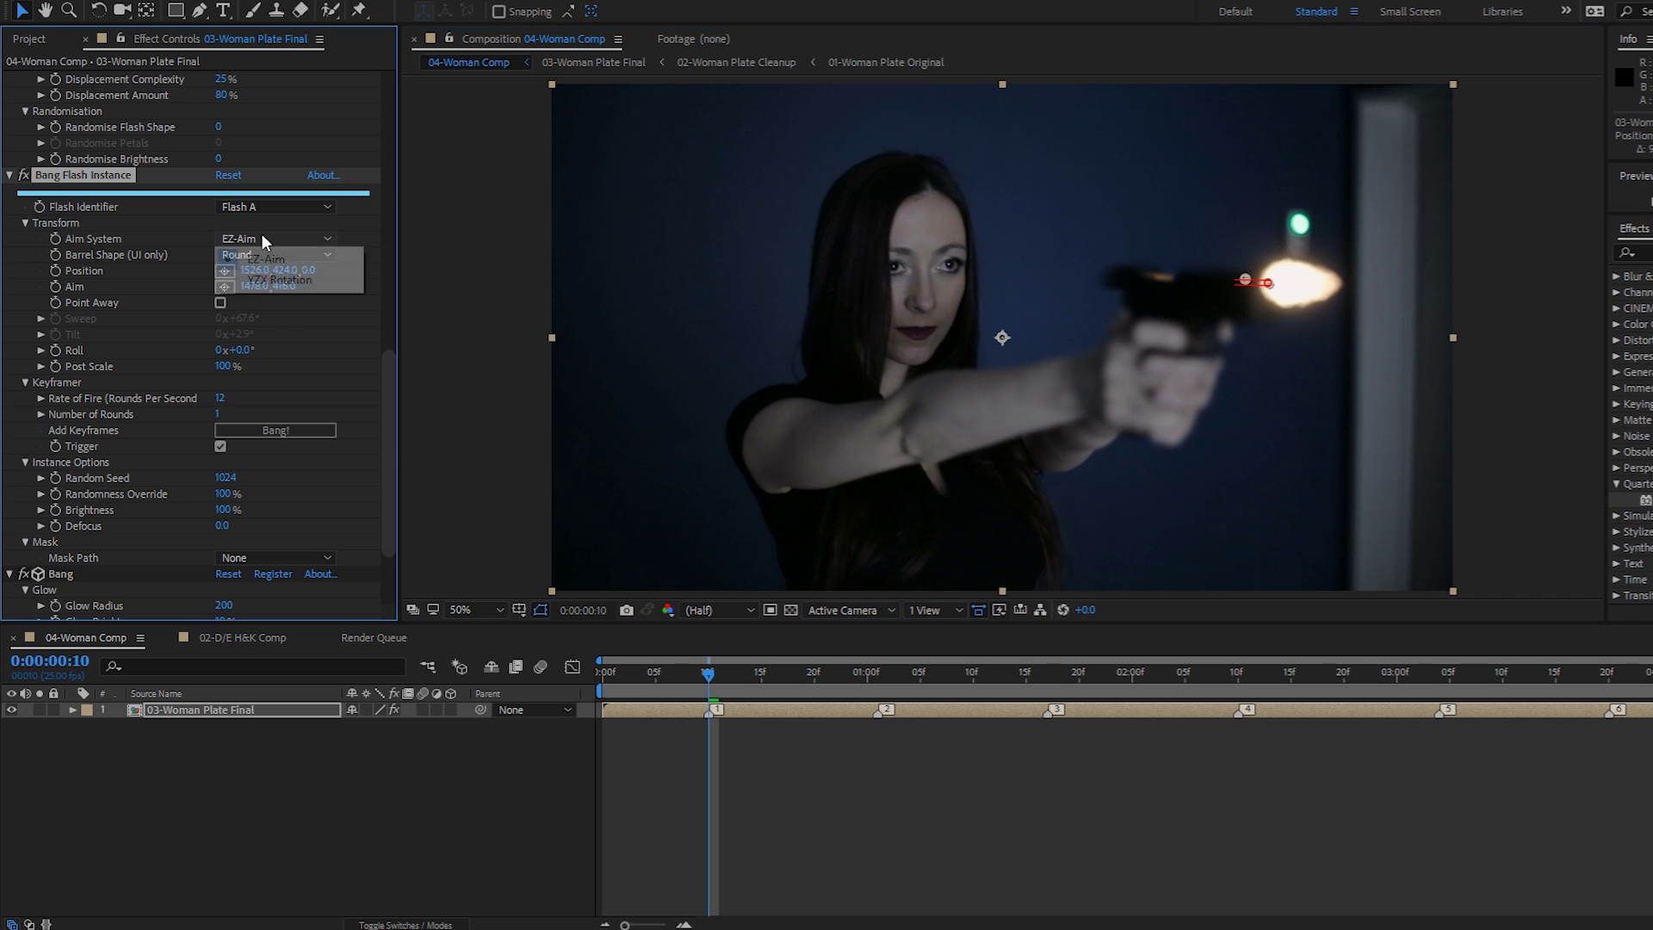
{"action": "left_click", "coordinate": [265, 280]}
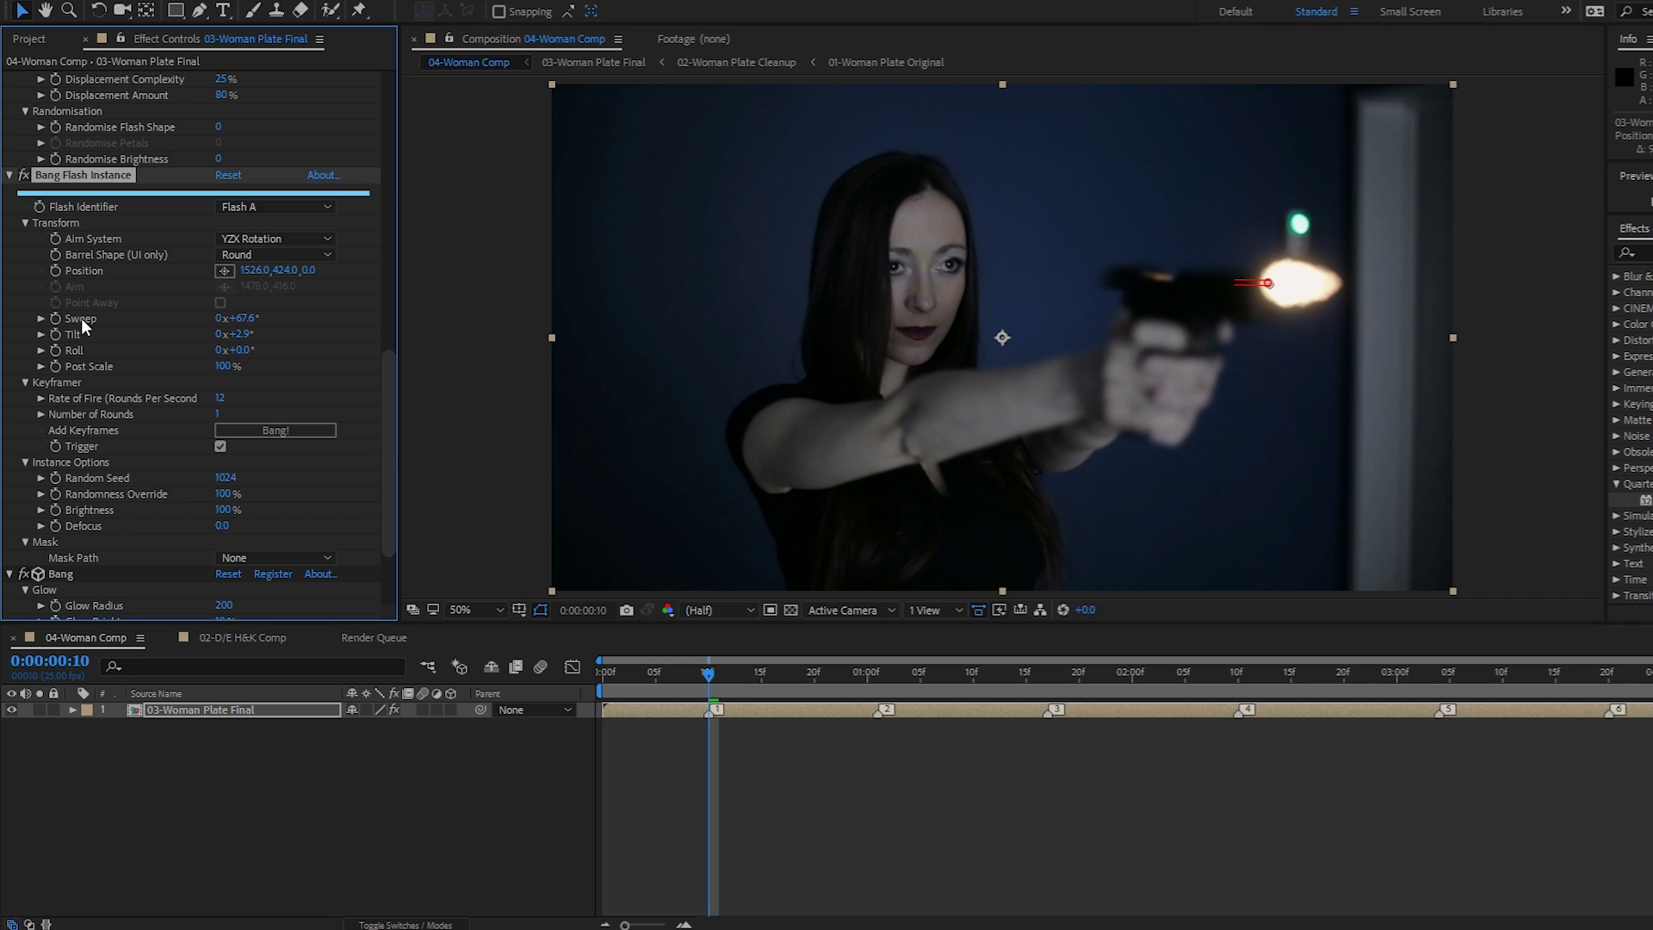
{"action": "mouse_move", "coordinate": [245, 321]}
{"action": "left_mouse_down"}
{"action": "mouse_move", "coordinate": [133, 323]}
{"action": "mouse_move", "coordinate": [457, 334]}
{"action": "mouse_move", "coordinate": [249, 322]}
{"action": "mouse_move", "coordinate": [250, 340]}
{"action": "mouse_move", "coordinate": [169, 282]}
{"action": "mouse_move", "coordinate": [245, 329]}
{"action": "mouse_move", "coordinate": [148, 290]}
{"action": "mouse_move", "coordinate": [265, 336]}
{"action": "mouse_move", "coordinate": [206, 301]}
{"action": "left_mouse_up"}
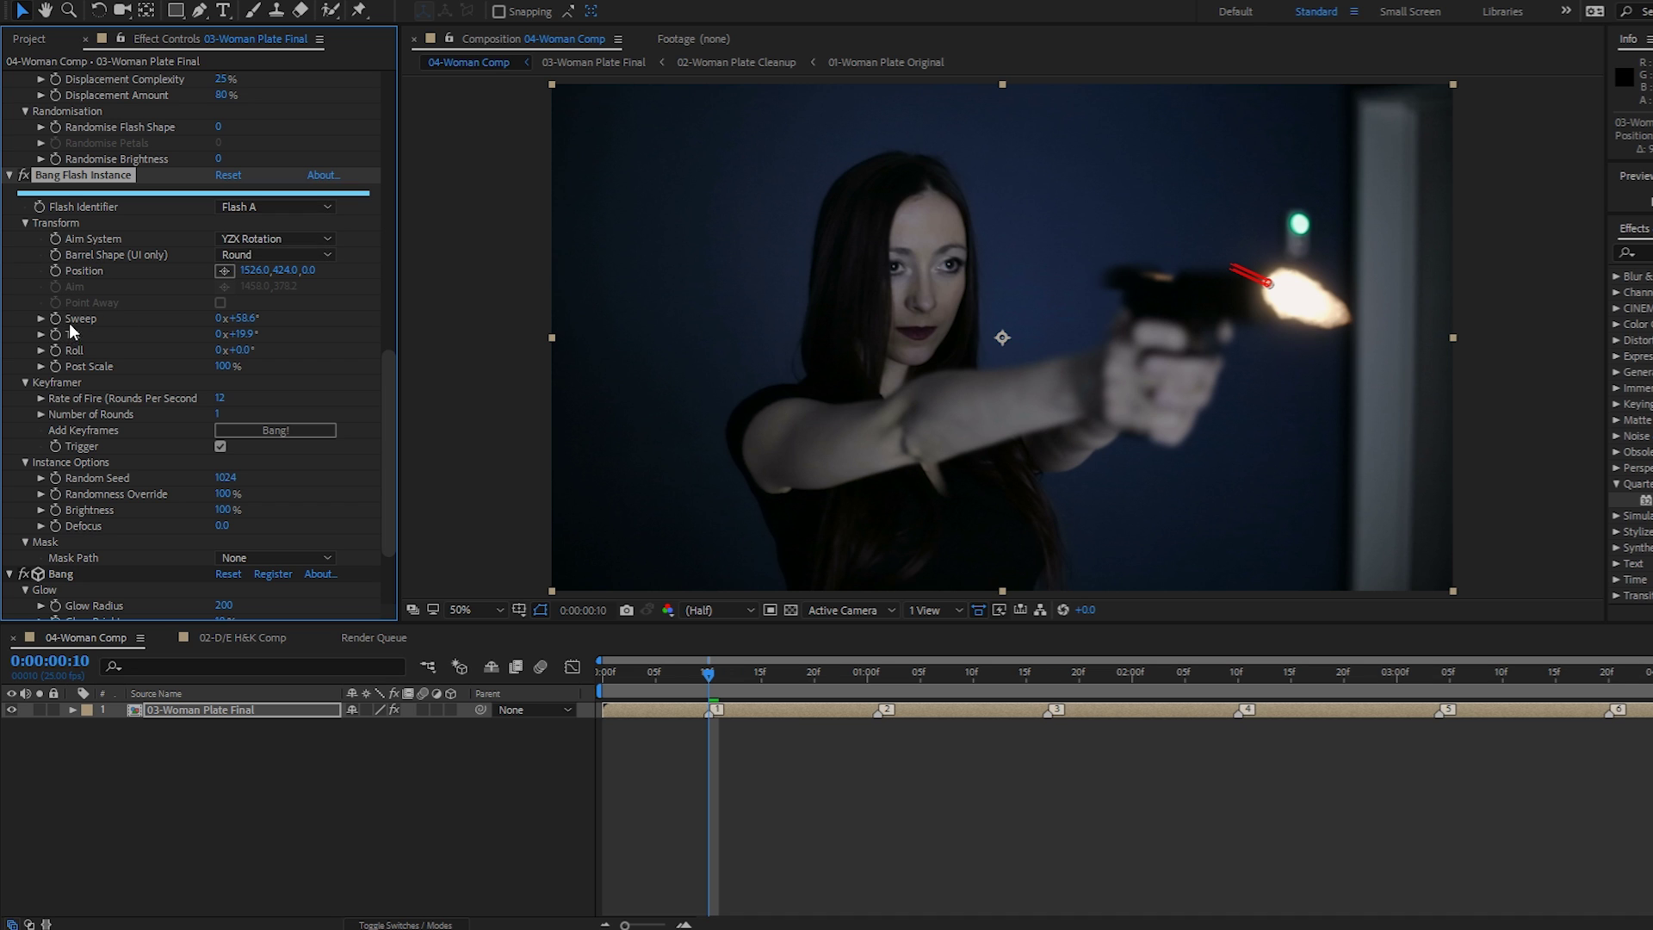
{"action": "left_click", "coordinate": [253, 240]}
Return Aim System to EZ-Aim, nudge the aim lower, and test-fire the Trigger before leaving it off.
{"action": "left_click", "coordinate": [257, 260]}
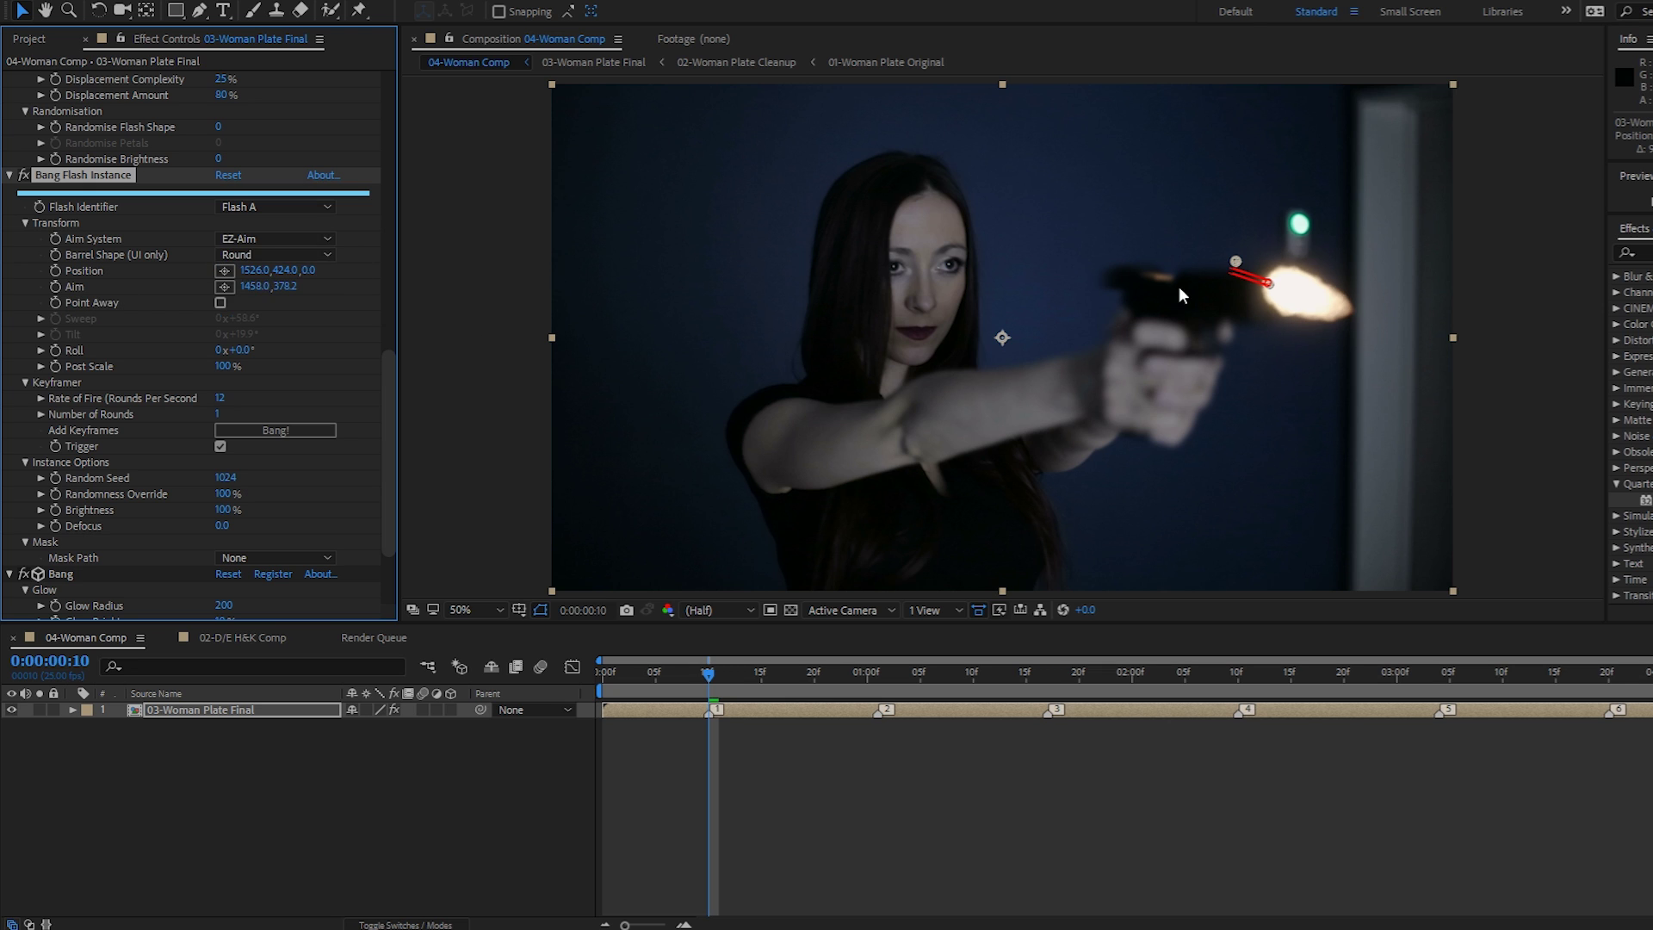
{"action": "left_click_drag", "start_coordinate": [1235, 261], "coordinate": [1240, 276]}
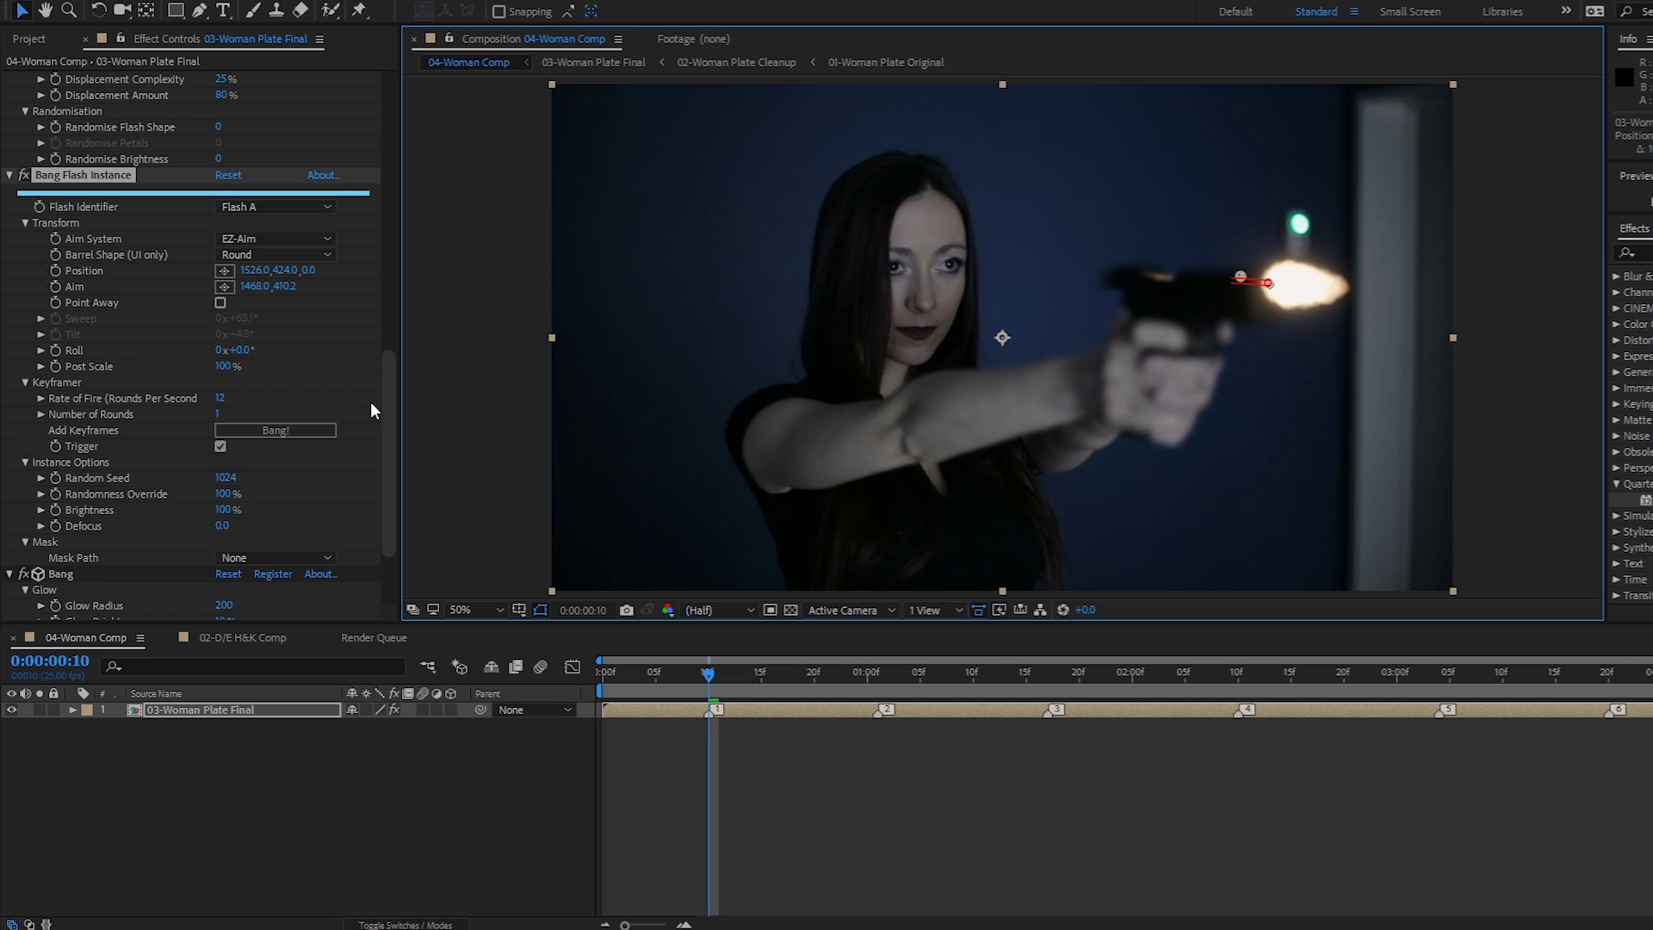
{"action": "left_click", "coordinate": [220, 446]}
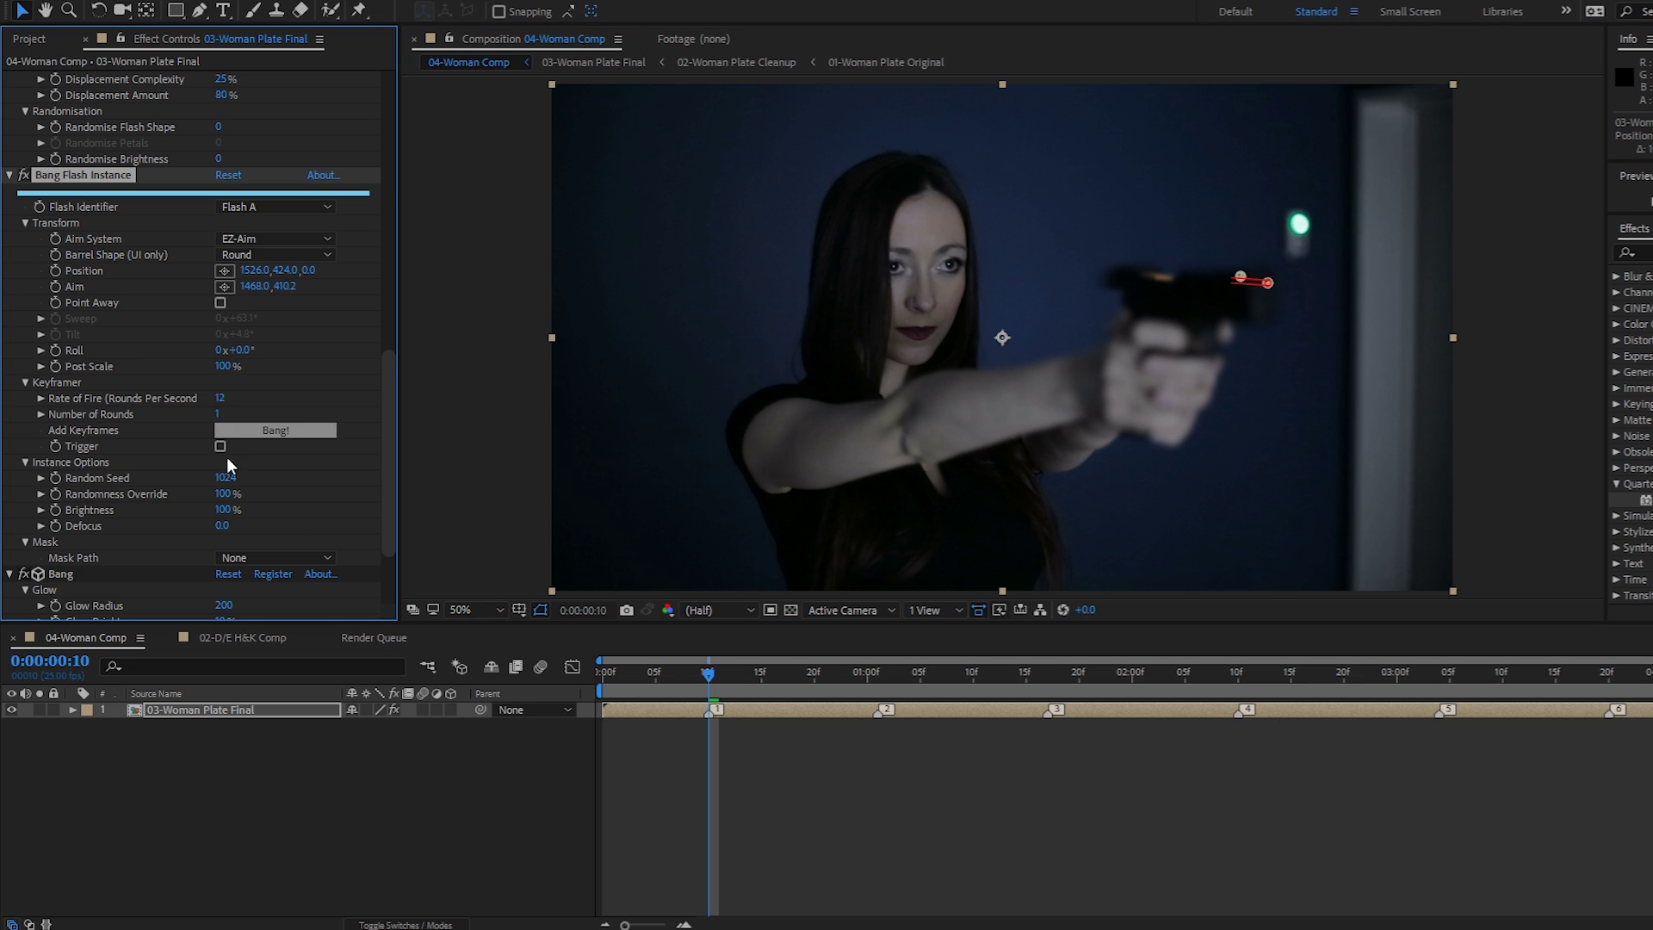
{"action": "left_click", "coordinate": [221, 448]}
{"action": "left_click", "coordinate": [221, 447]}
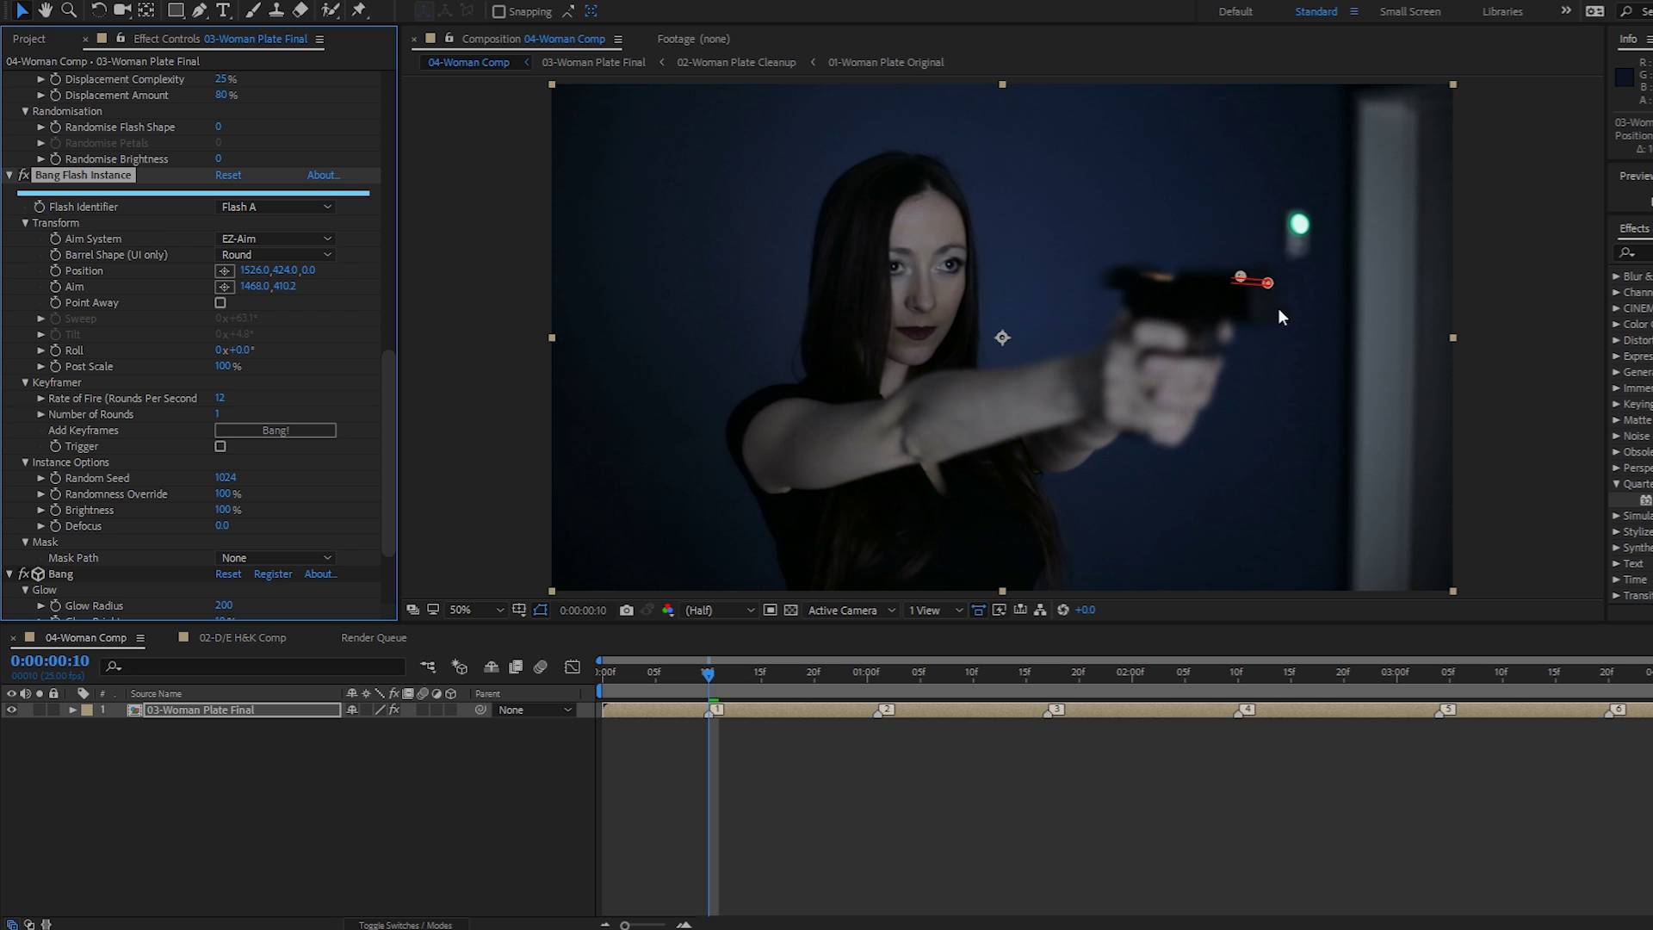
View the gun at 100% and nudge the flash aim right to 1489,411.2.
{"action": "key", "text": "period"}
{"action": "left_click_drag", "start_coordinate": [1330, 302], "coordinate": [937, 291]}
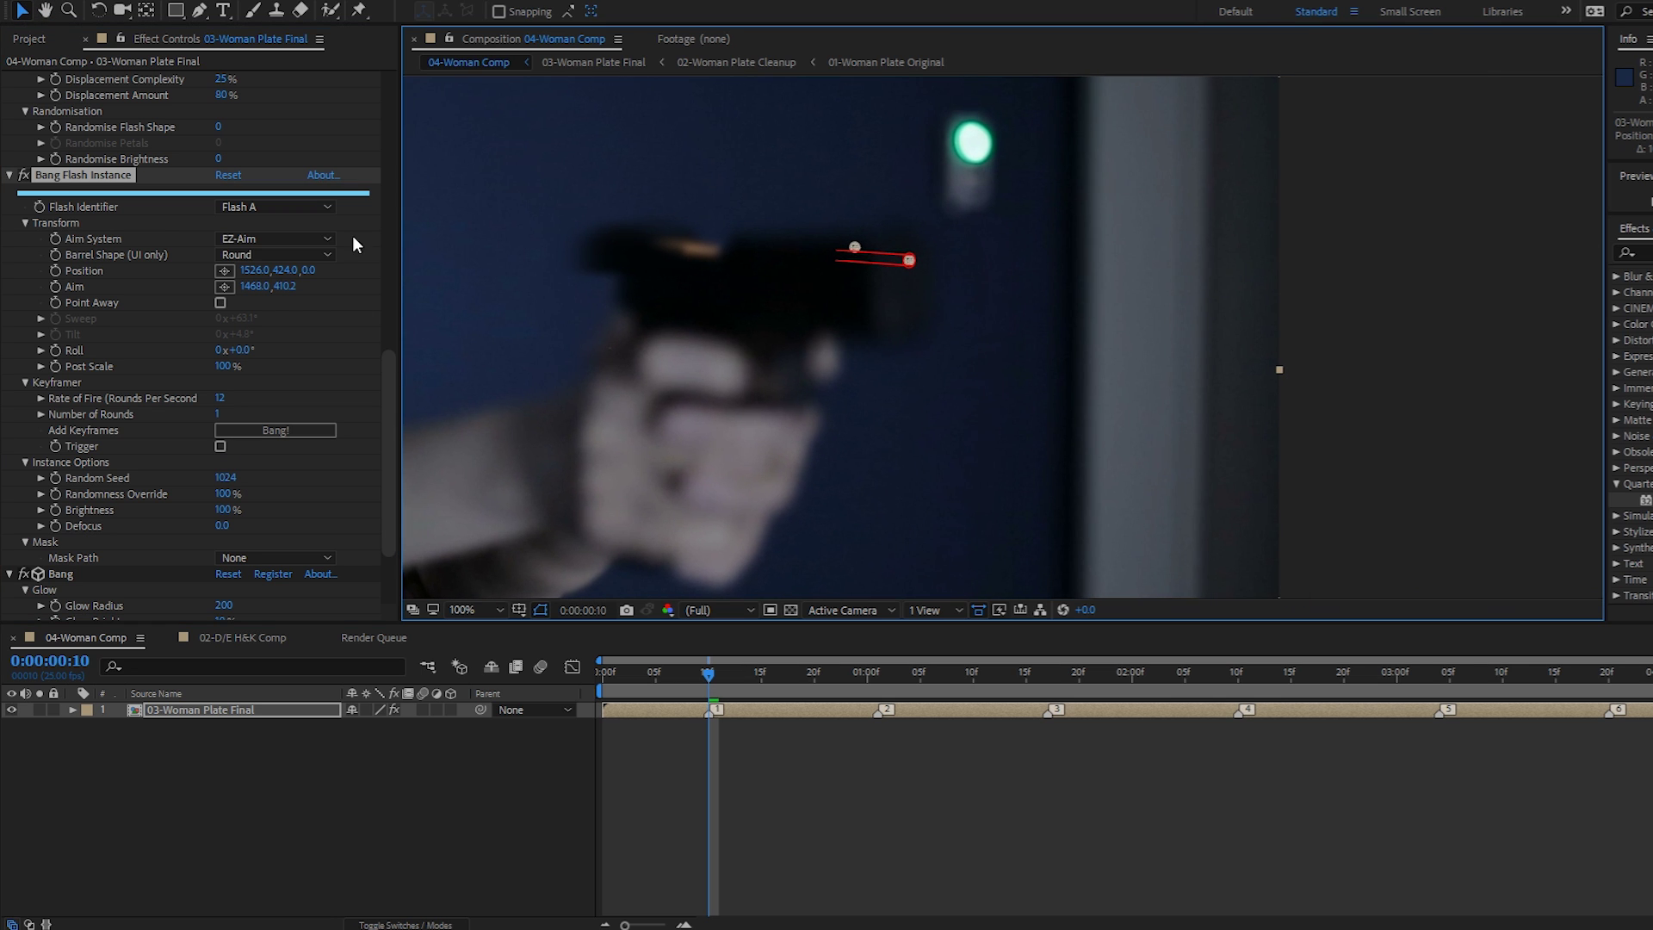
{"action": "mouse_move", "coordinate": [855, 248]}
{"action": "left_mouse_down"}
{"action": "mouse_move", "coordinate": [907, 262]}
{"action": "mouse_move", "coordinate": [869, 250]}
{"action": "left_mouse_up"}
Make the barrel shape Square, push Position Z to -1442, and align the aim with the barrel.
{"action": "left_click", "coordinate": [244, 253]}
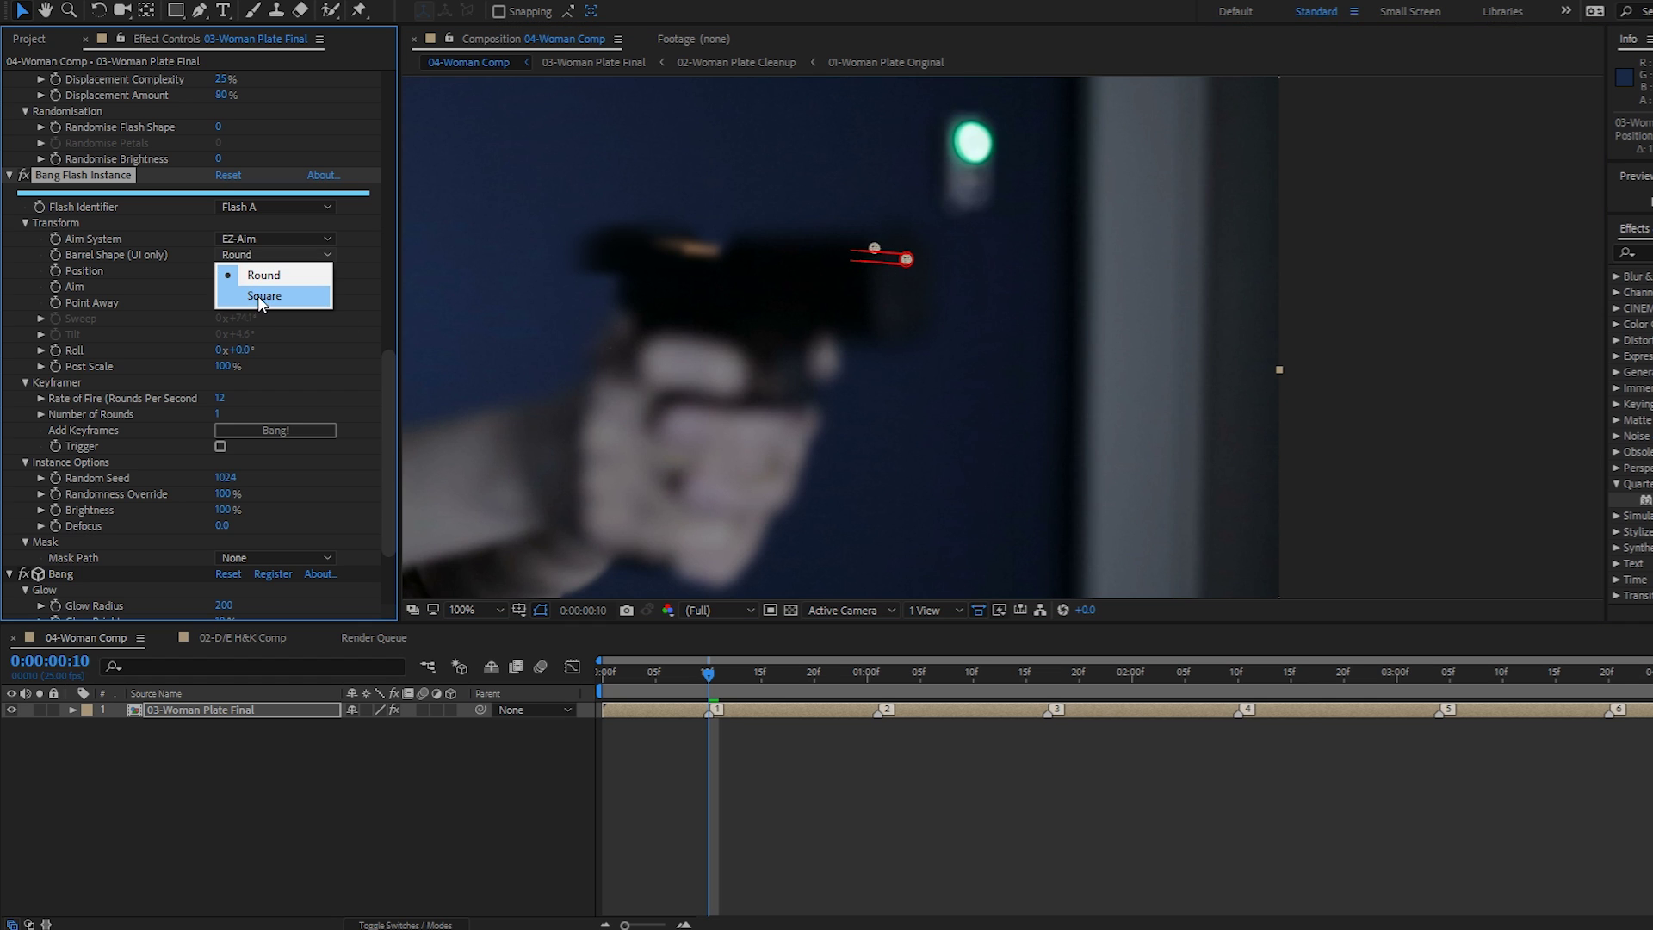
{"action": "left_click", "coordinate": [257, 296]}
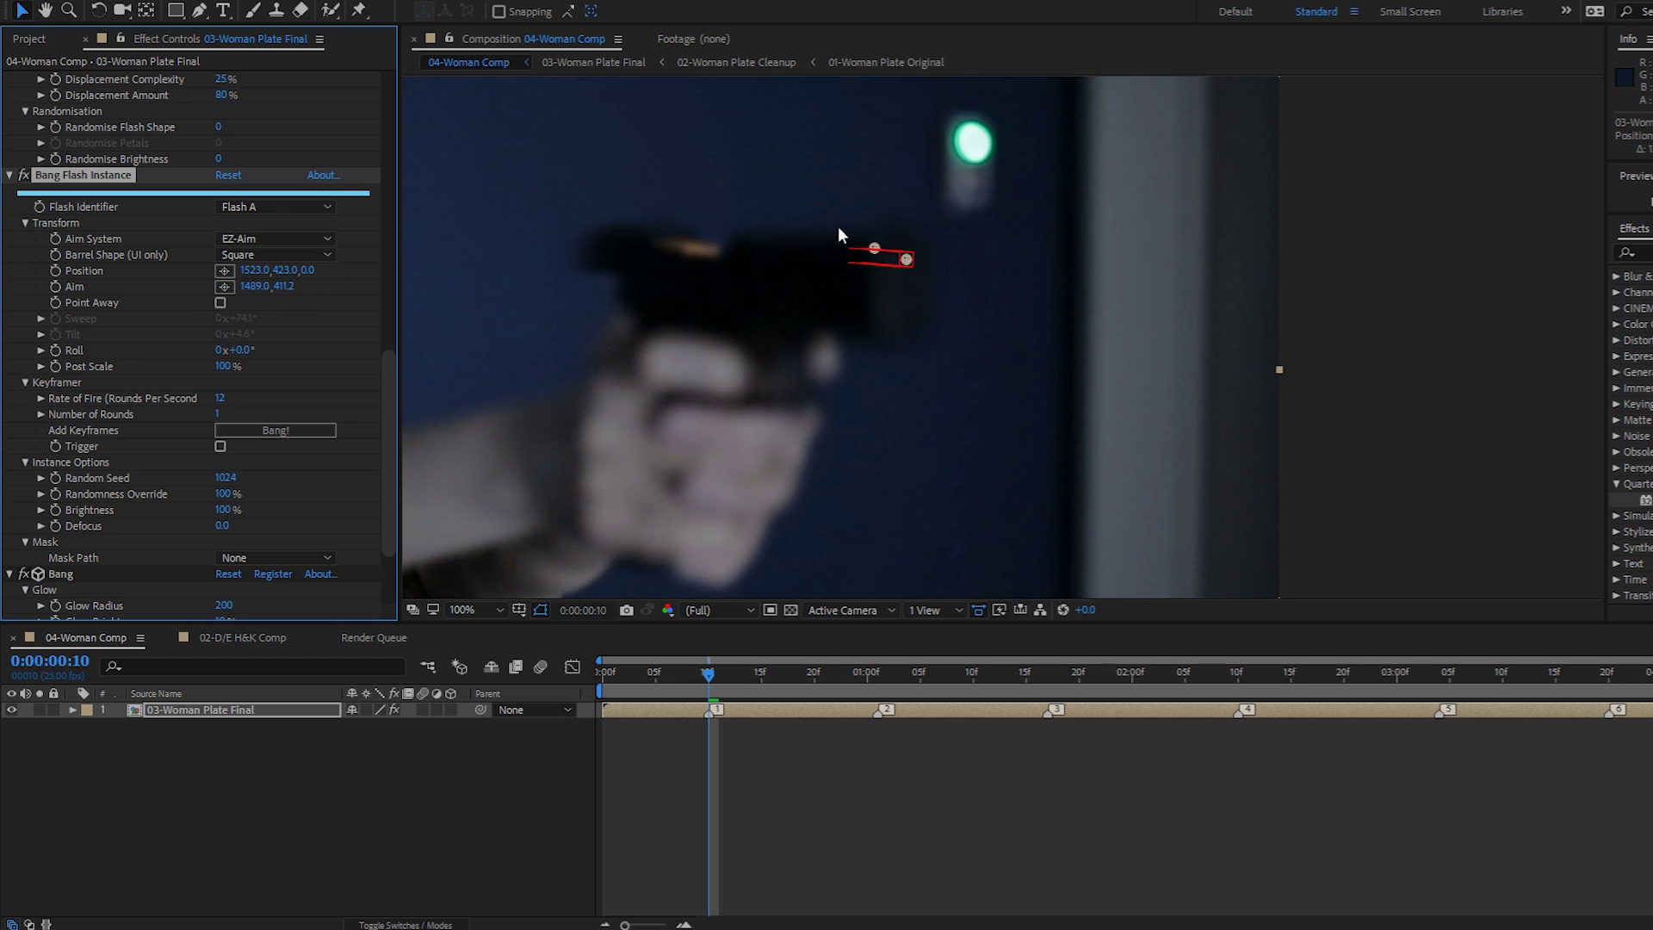
{"action": "left_click_drag", "start_coordinate": [306, 270], "coordinate": [5, 895]}
{"action": "left_click_drag", "start_coordinate": [315, 270], "coordinate": [236, 619]}
{"action": "left_click_drag", "start_coordinate": [872, 246], "coordinate": [878, 245]}
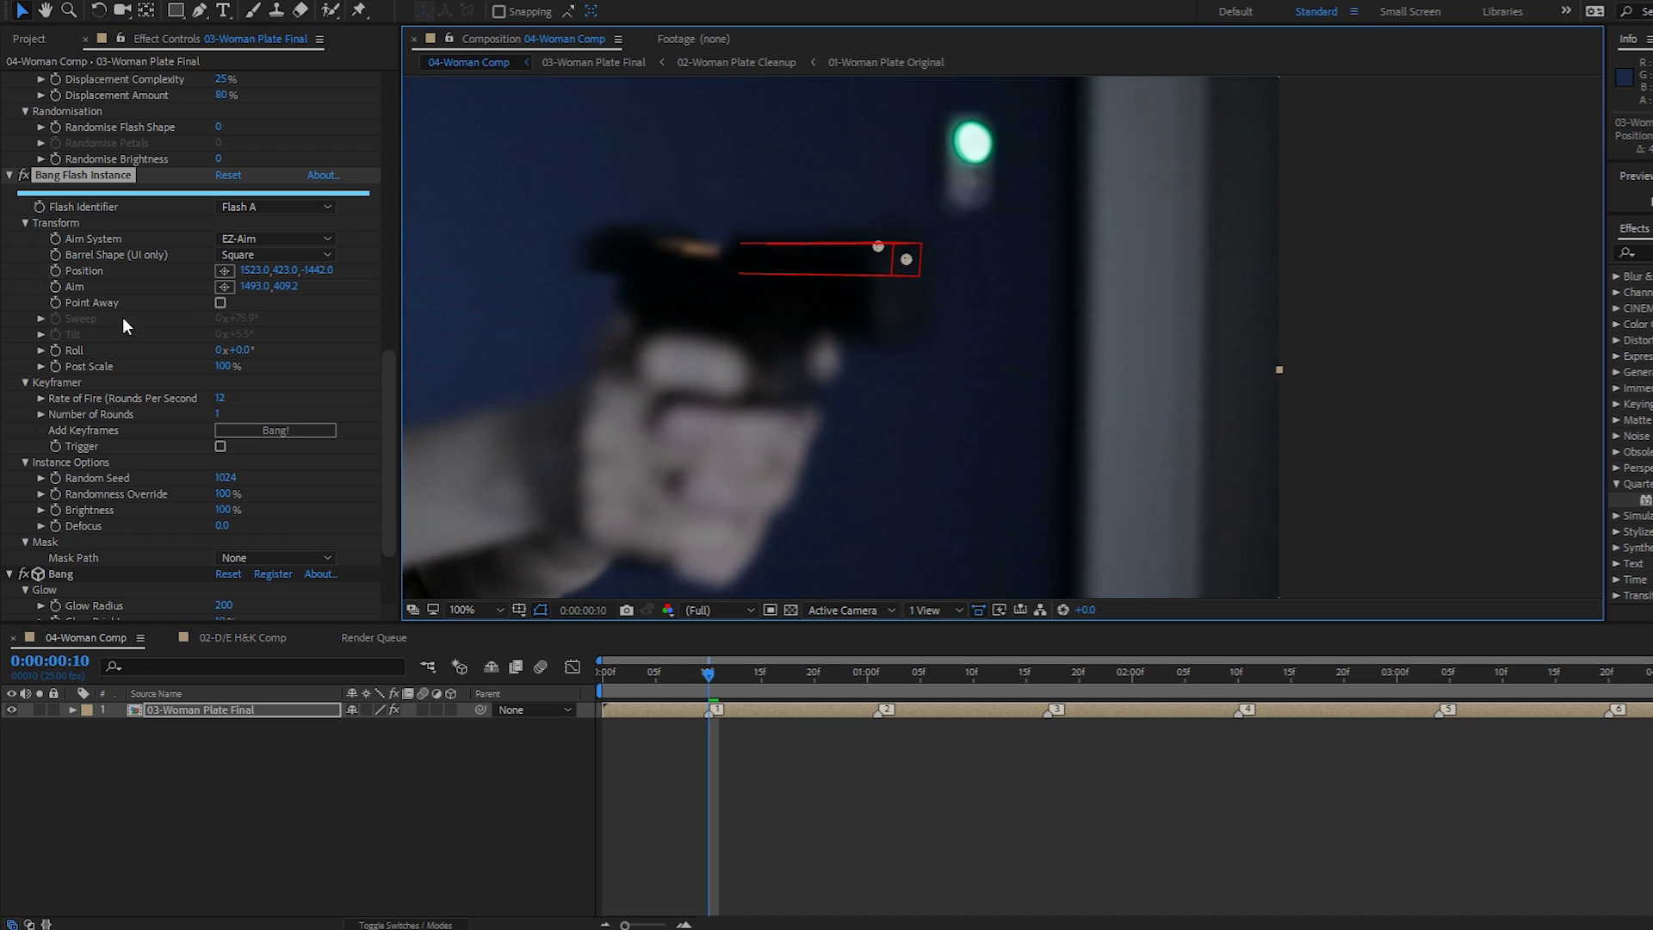
Keyframe Position and Aim, fire the first shot's flash at 10f, and reveal the animated properties.
{"action": "left_click", "coordinate": [54, 272]}
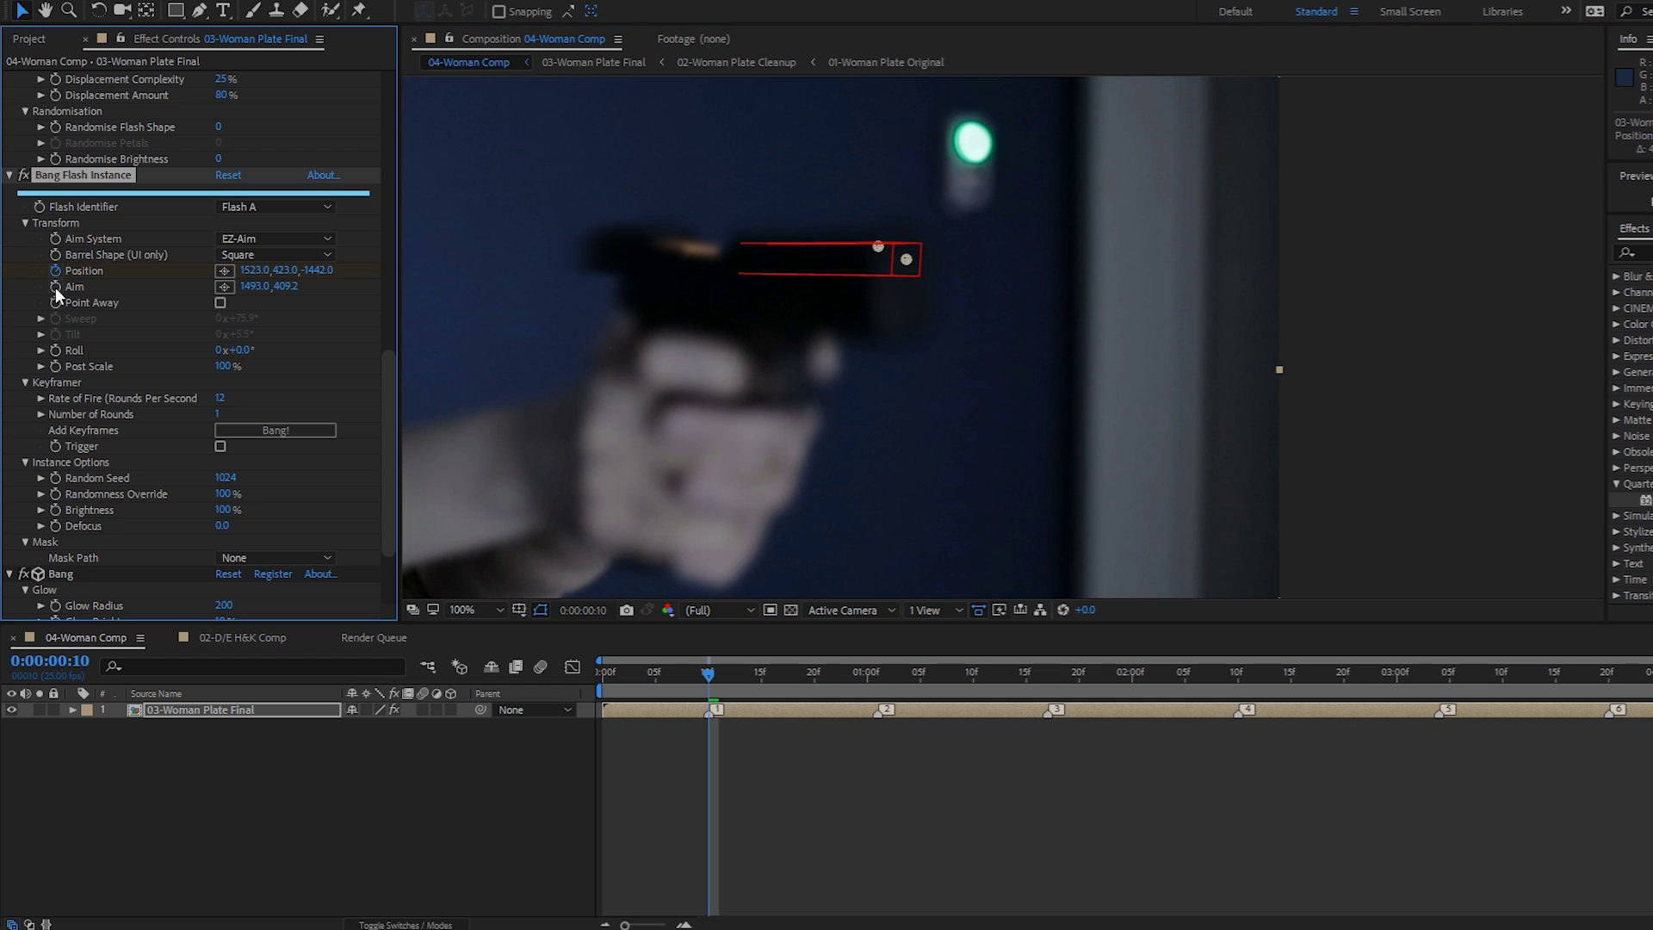
{"action": "left_click", "coordinate": [55, 287]}
{"action": "left_click", "coordinate": [276, 431]}
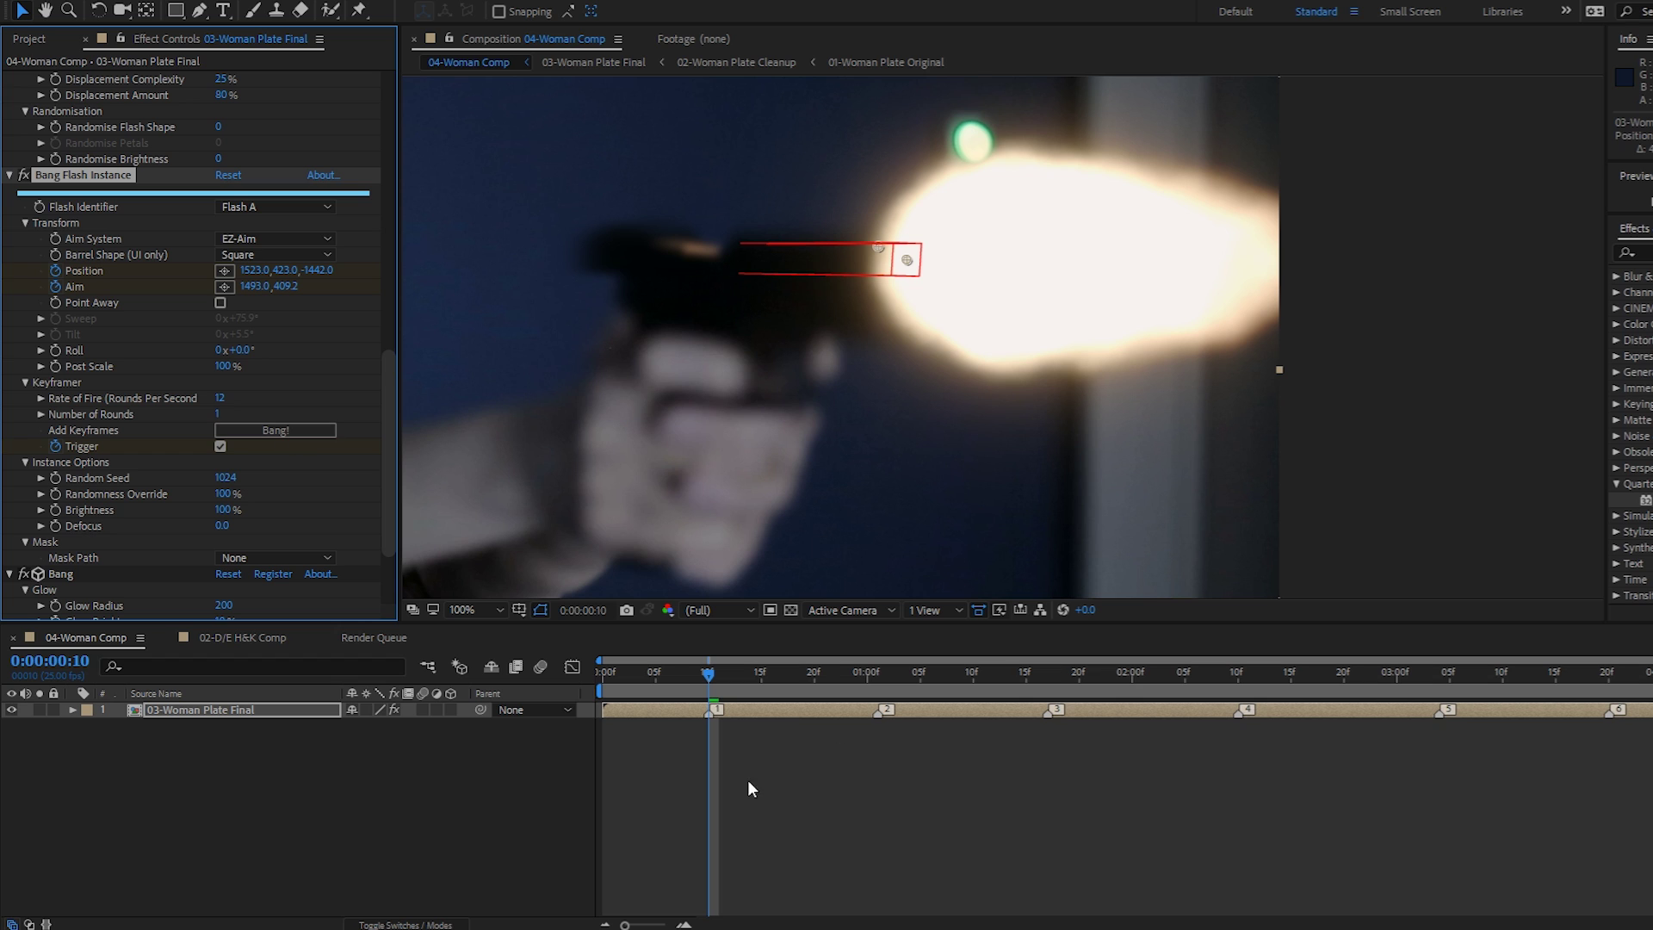
{"action": "key", "text": "u"}
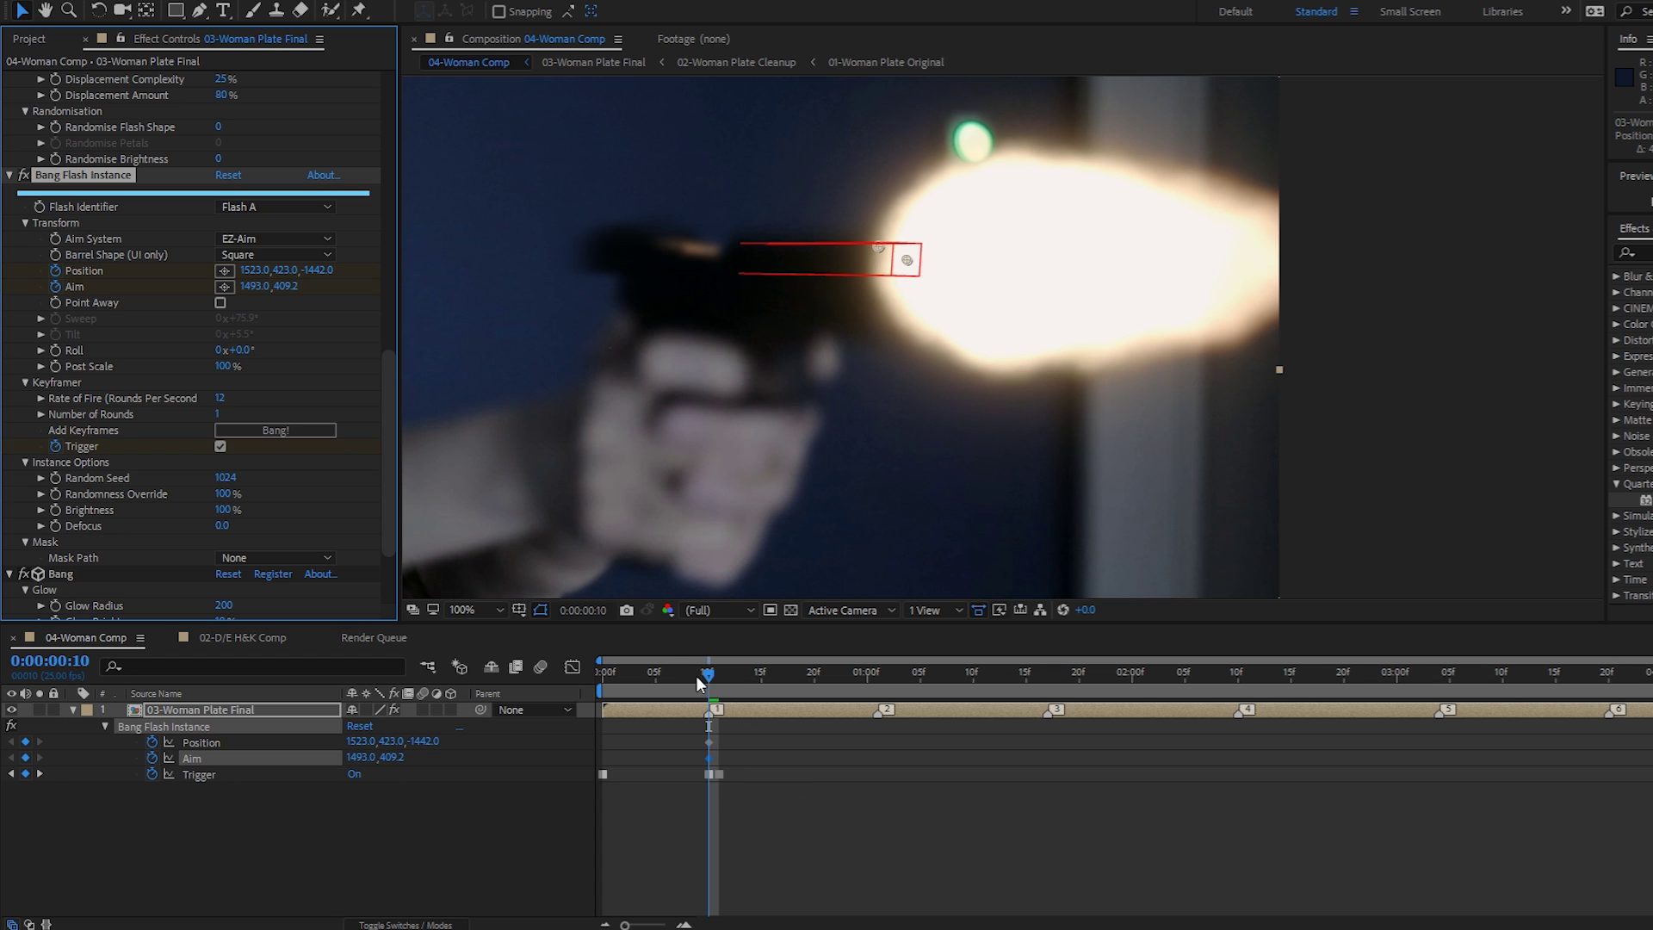
Confirm the first flash lasts one frame, then realign the barrel and fire the second shot at 1:01.
{"action": "left_click_drag", "start_coordinate": [701, 680], "coordinate": [720, 680]}
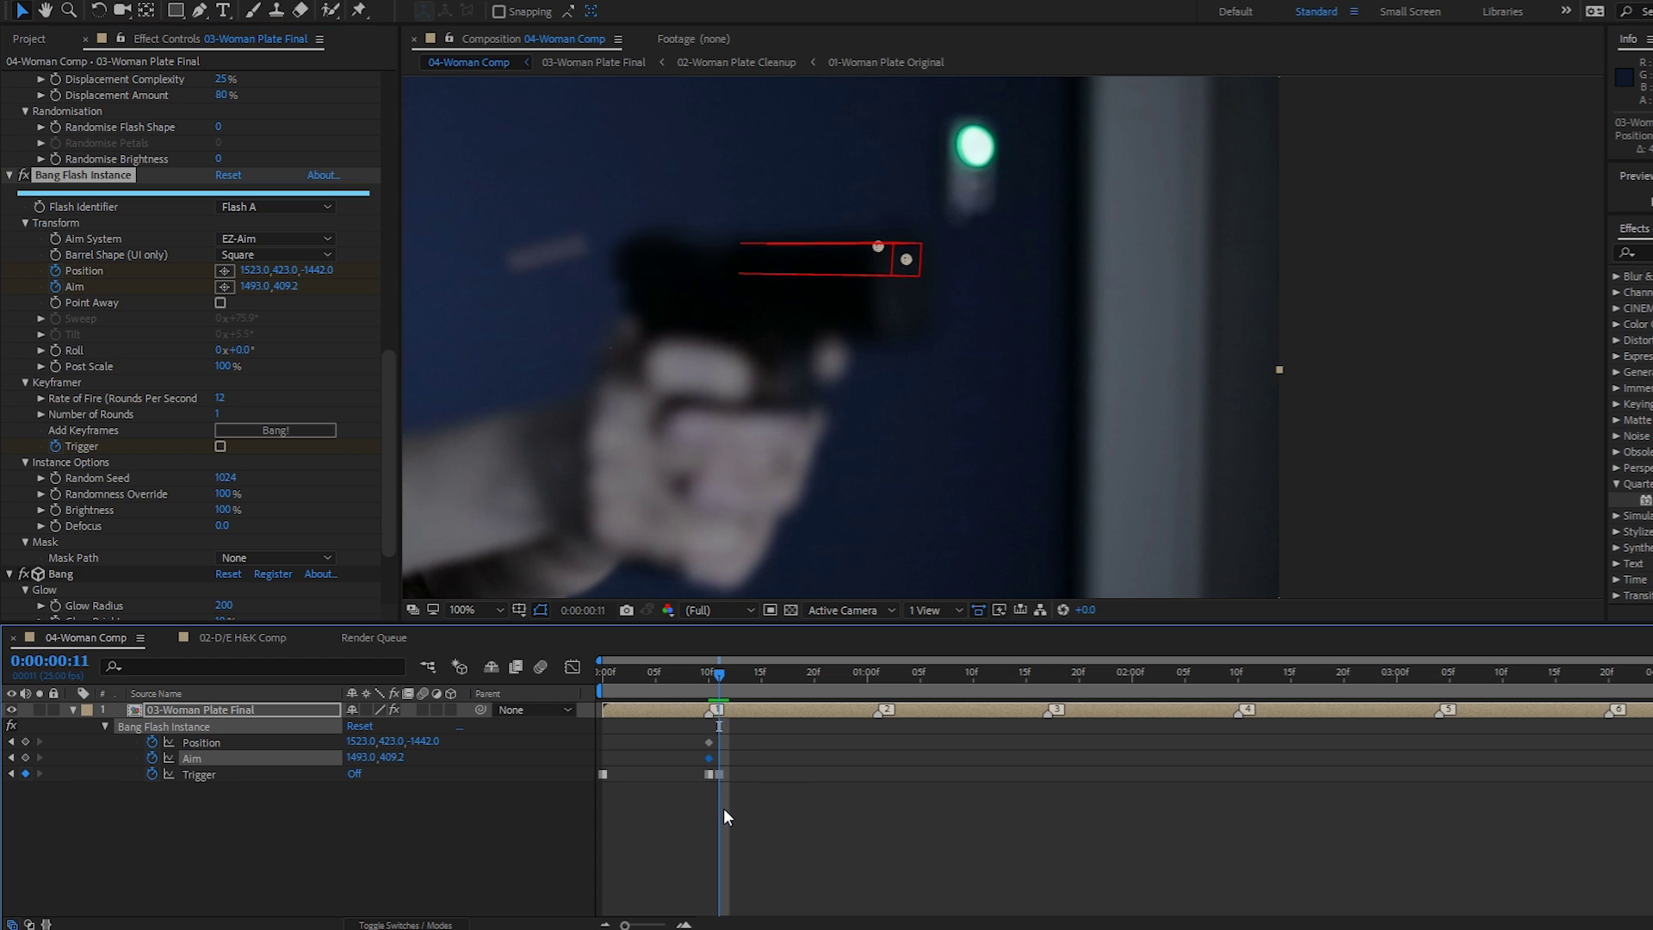
{"action": "left_click_drag", "start_coordinate": [719, 680], "coordinate": [874, 686]}
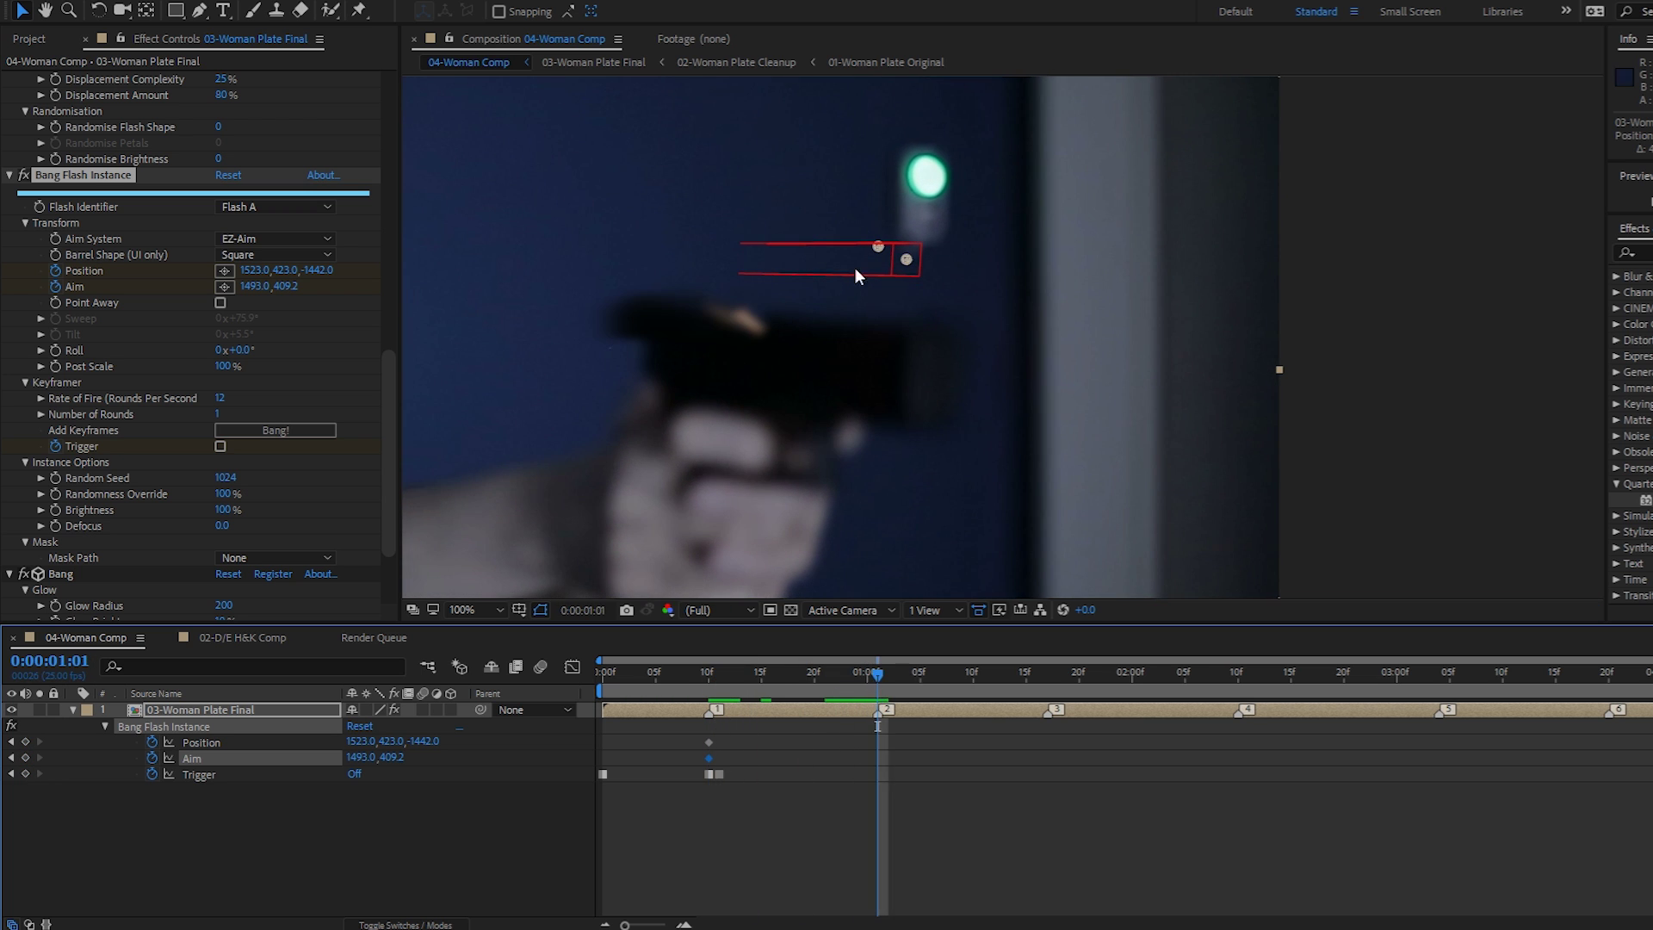
{"action": "left_click_drag", "start_coordinate": [878, 246], "coordinate": [843, 343]}
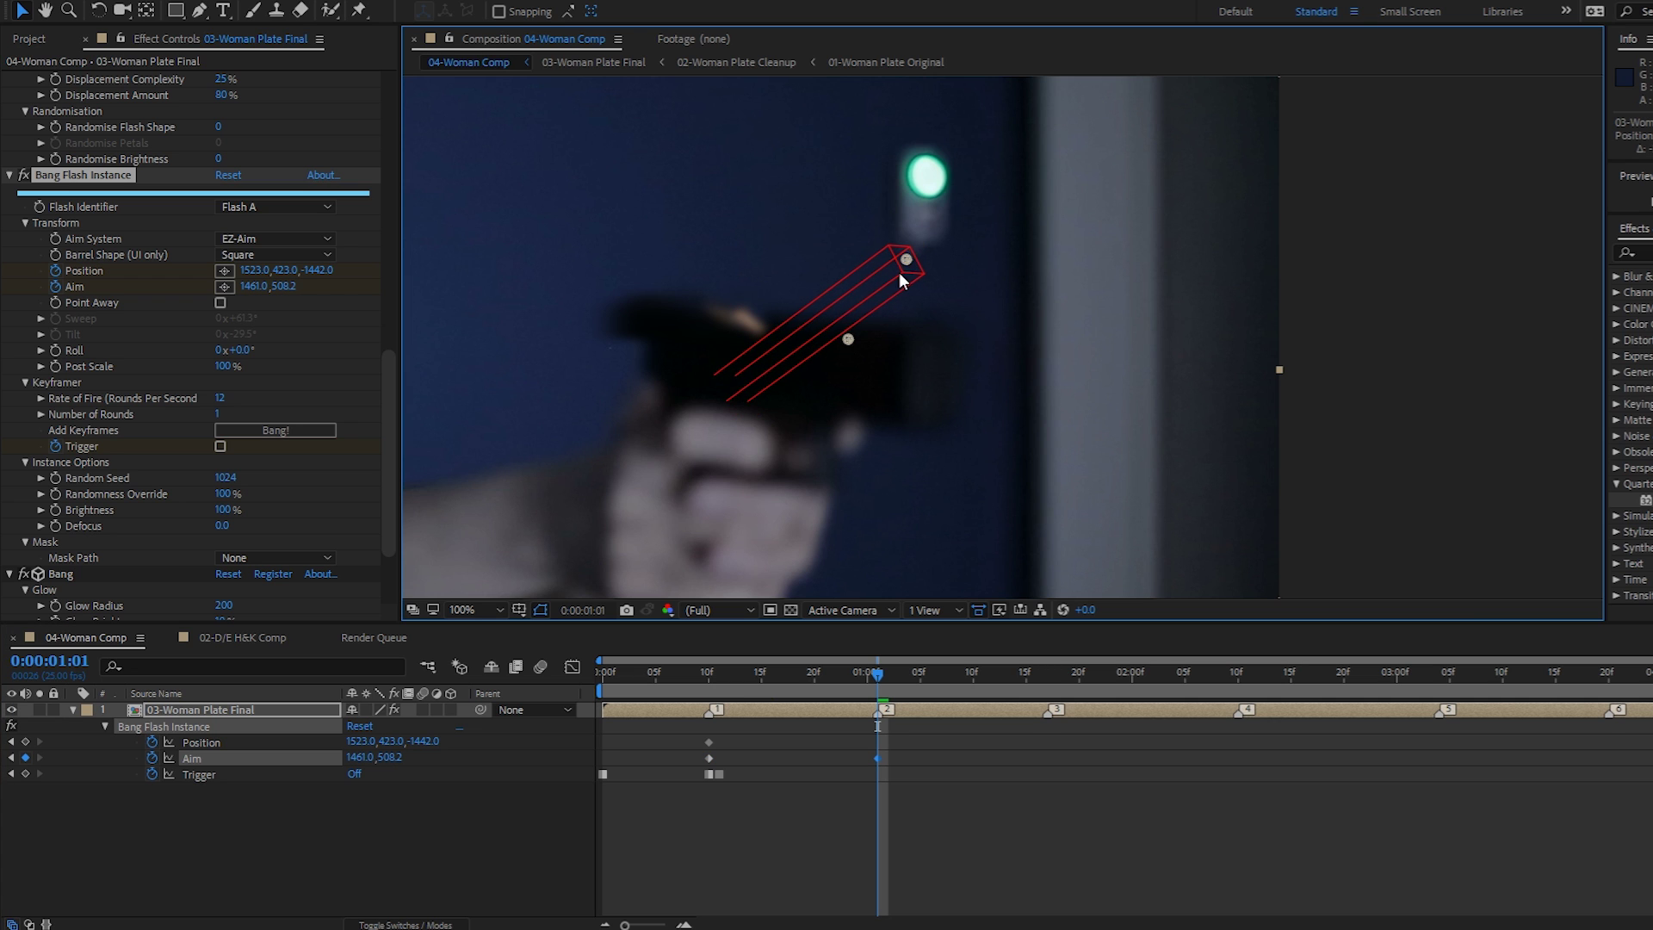
{"action": "left_click_drag", "start_coordinate": [901, 270], "coordinate": [931, 352]}
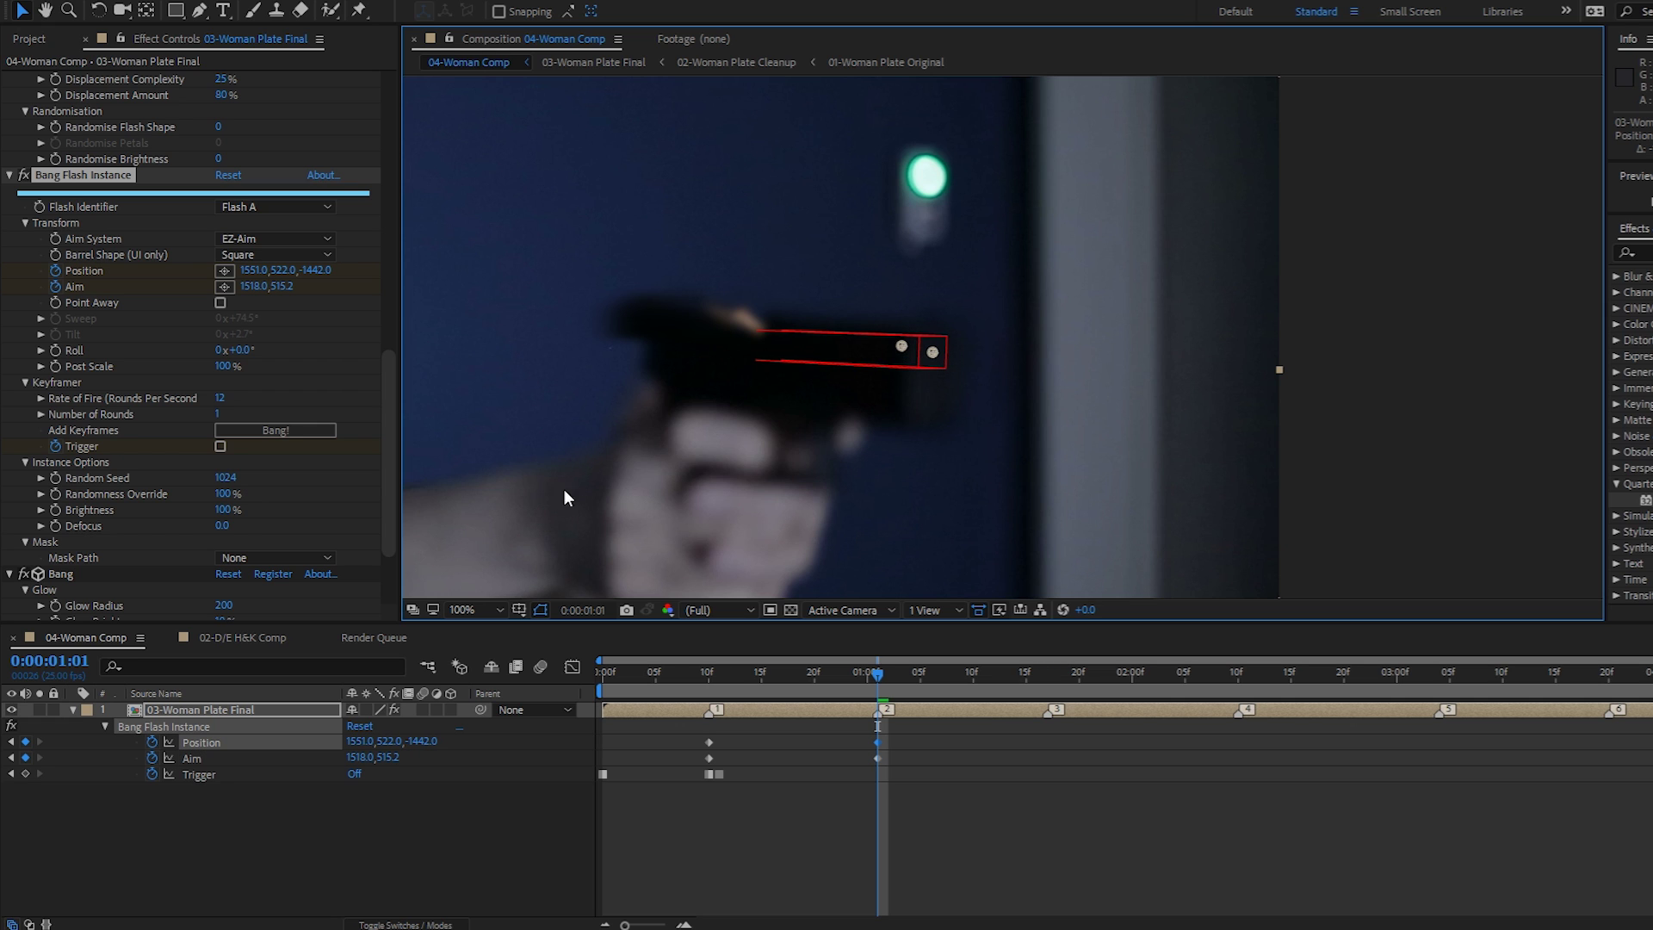
{"action": "left_click", "coordinate": [261, 430]}
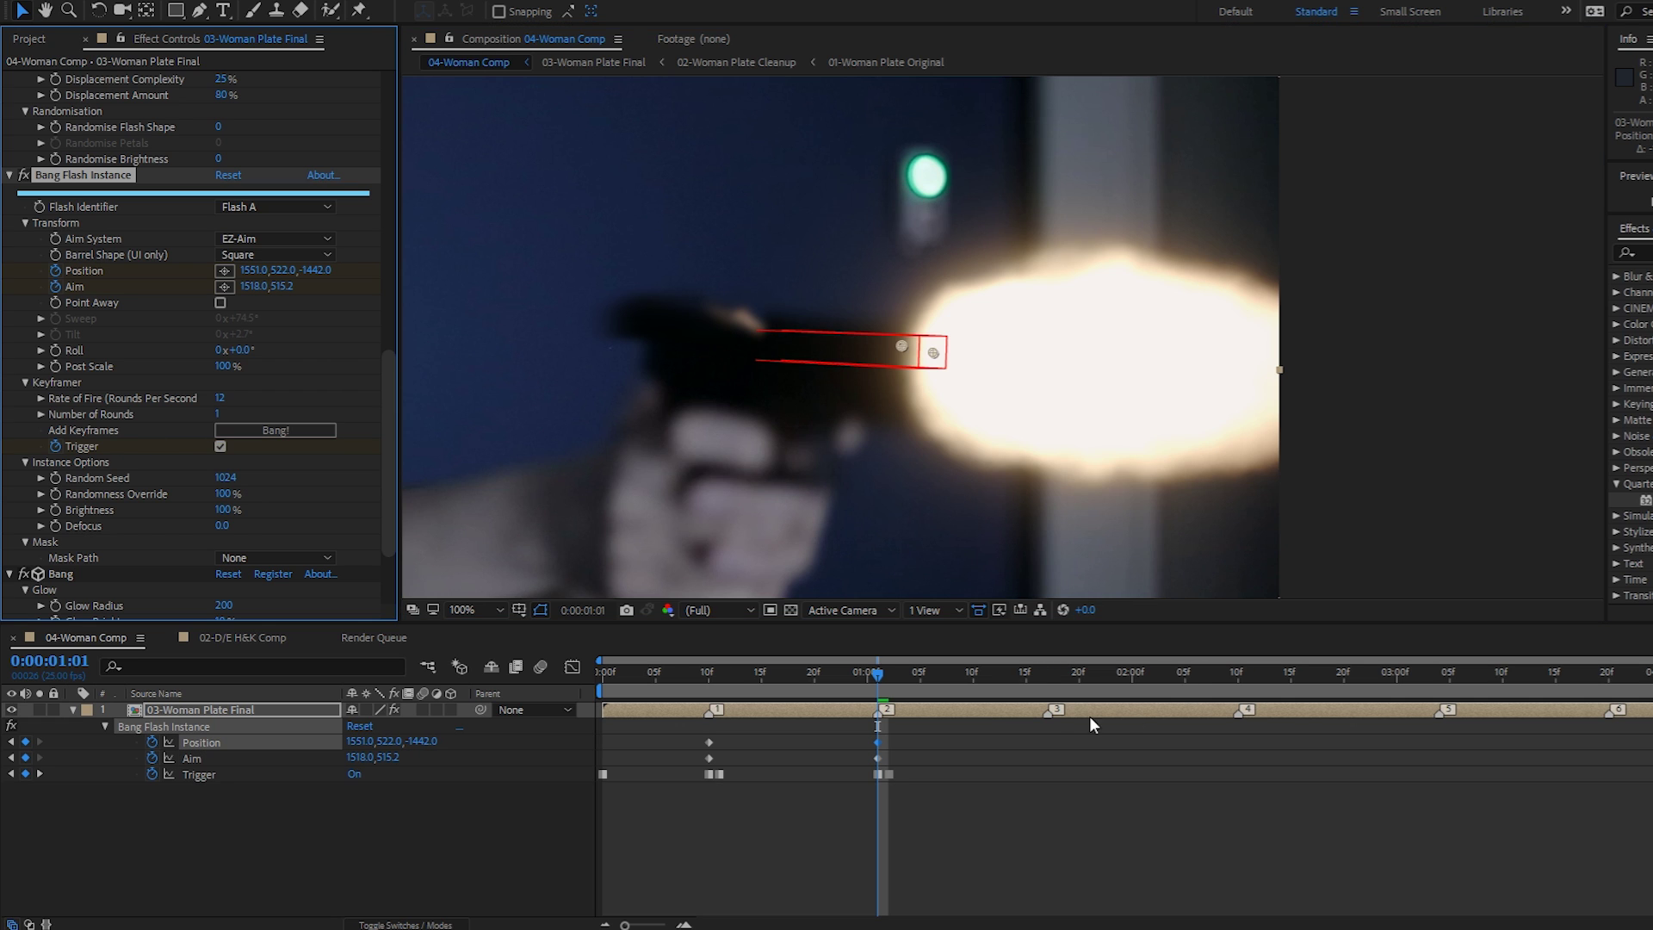
Realign the flash along the barrel and fire the third shot at 1:17.
{"action": "left_click", "coordinate": [1047, 677]}
{"action": "left_click_drag", "start_coordinate": [900, 344], "coordinate": [847, 373]}
{"action": "scroll", "coordinate": [748, 364], "scroll_direction": "left", "scroll_amount": 3}
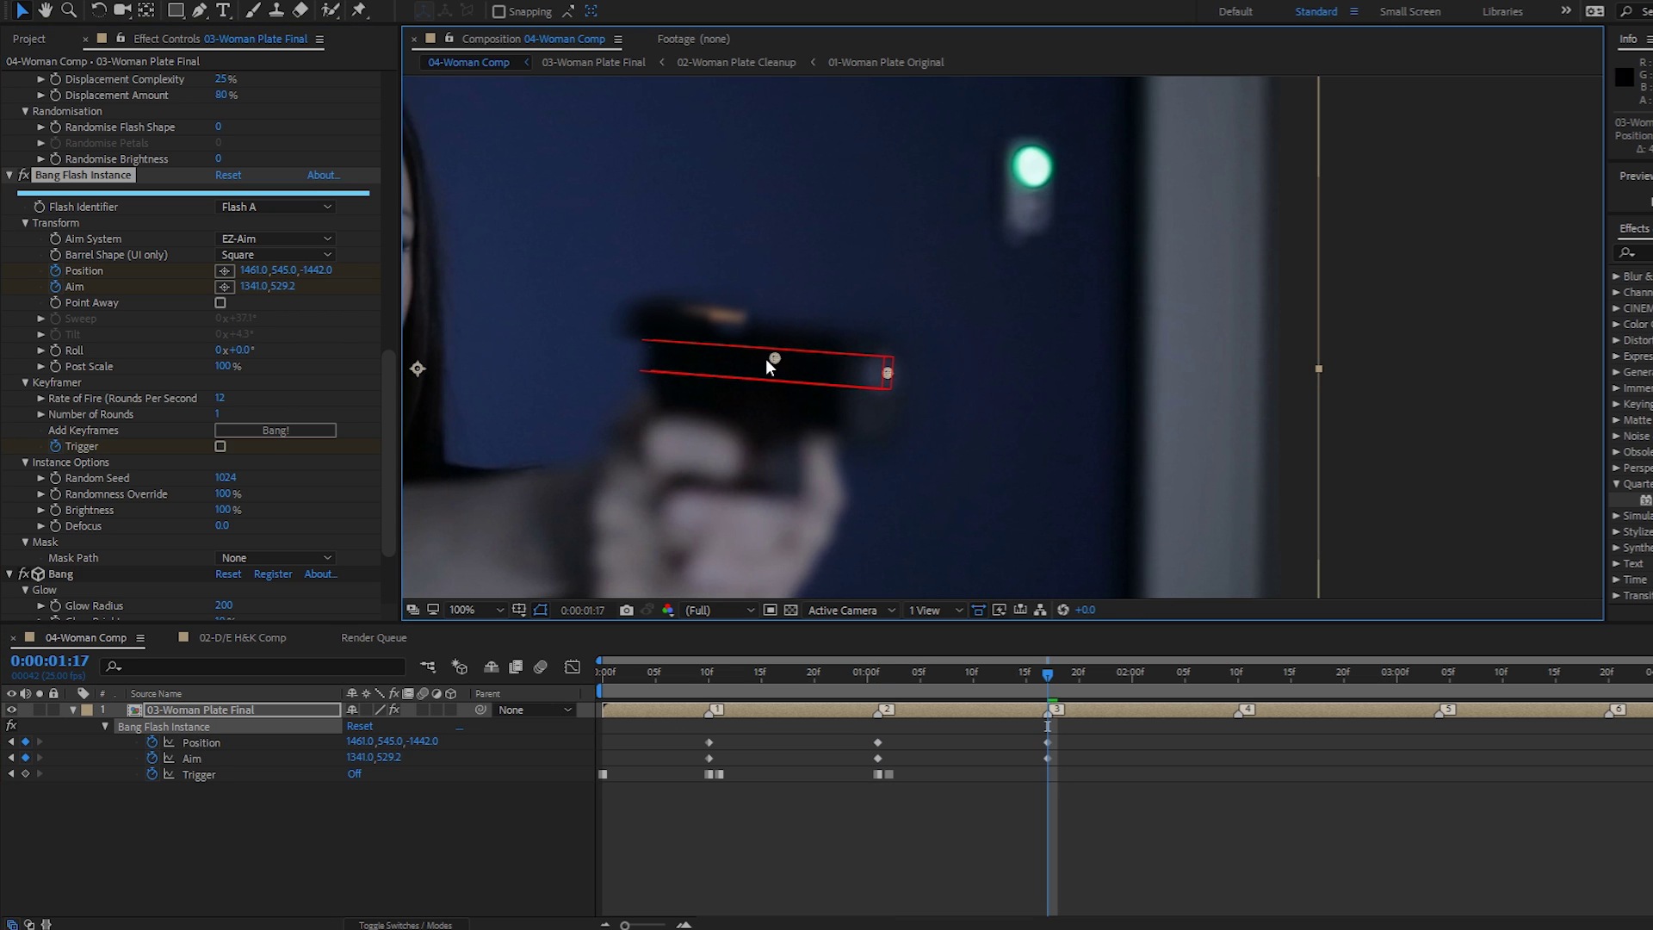
{"action": "key", "text": "ctrl+z"}
{"action": "left_click_drag", "start_coordinate": [736, 359], "coordinate": [809, 360]}
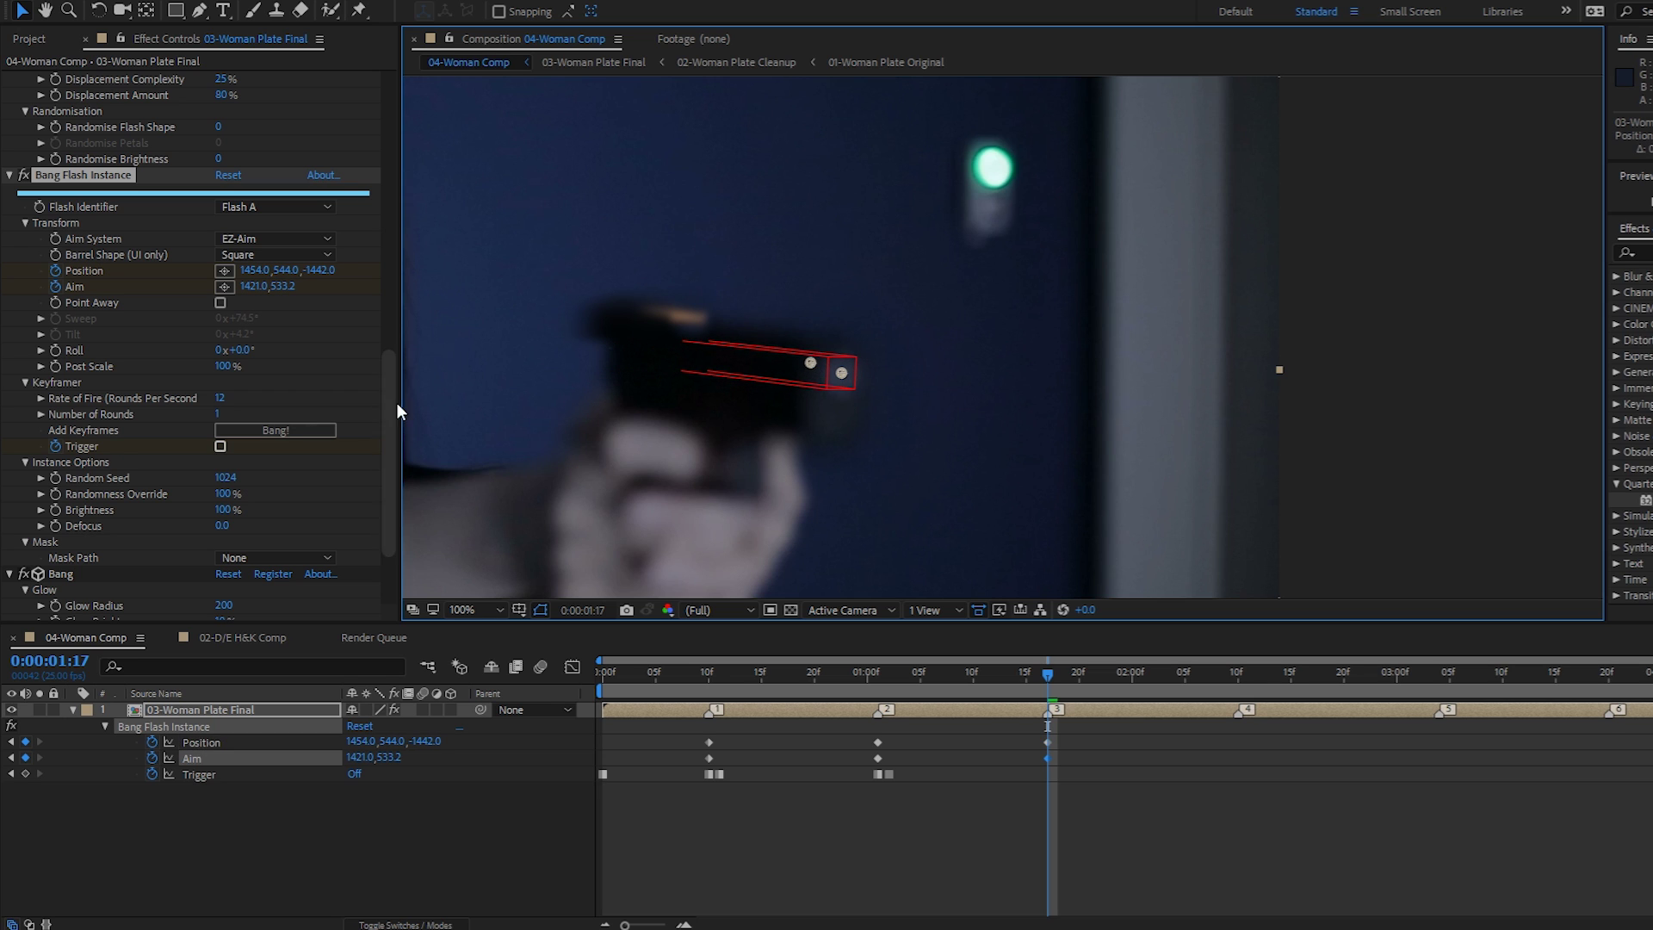
{"action": "left_click", "coordinate": [260, 432]}
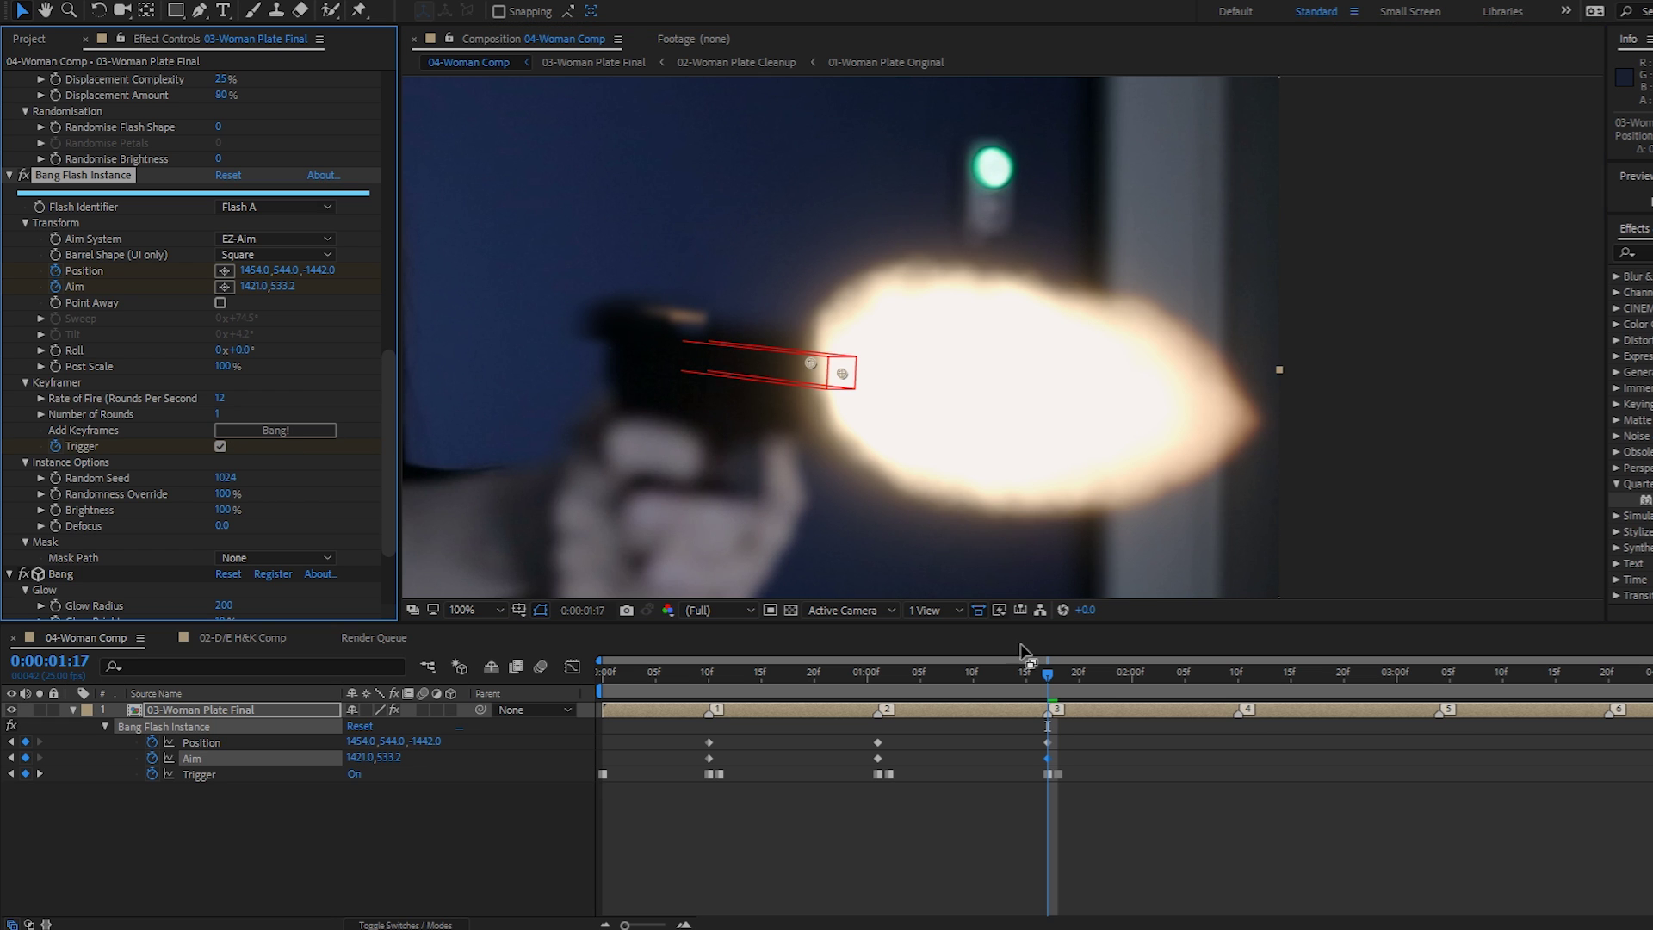
Reposition the flash barrel onto the gun and fire the fourth shot at 2:10.
{"action": "left_click", "coordinate": [1238, 674]}
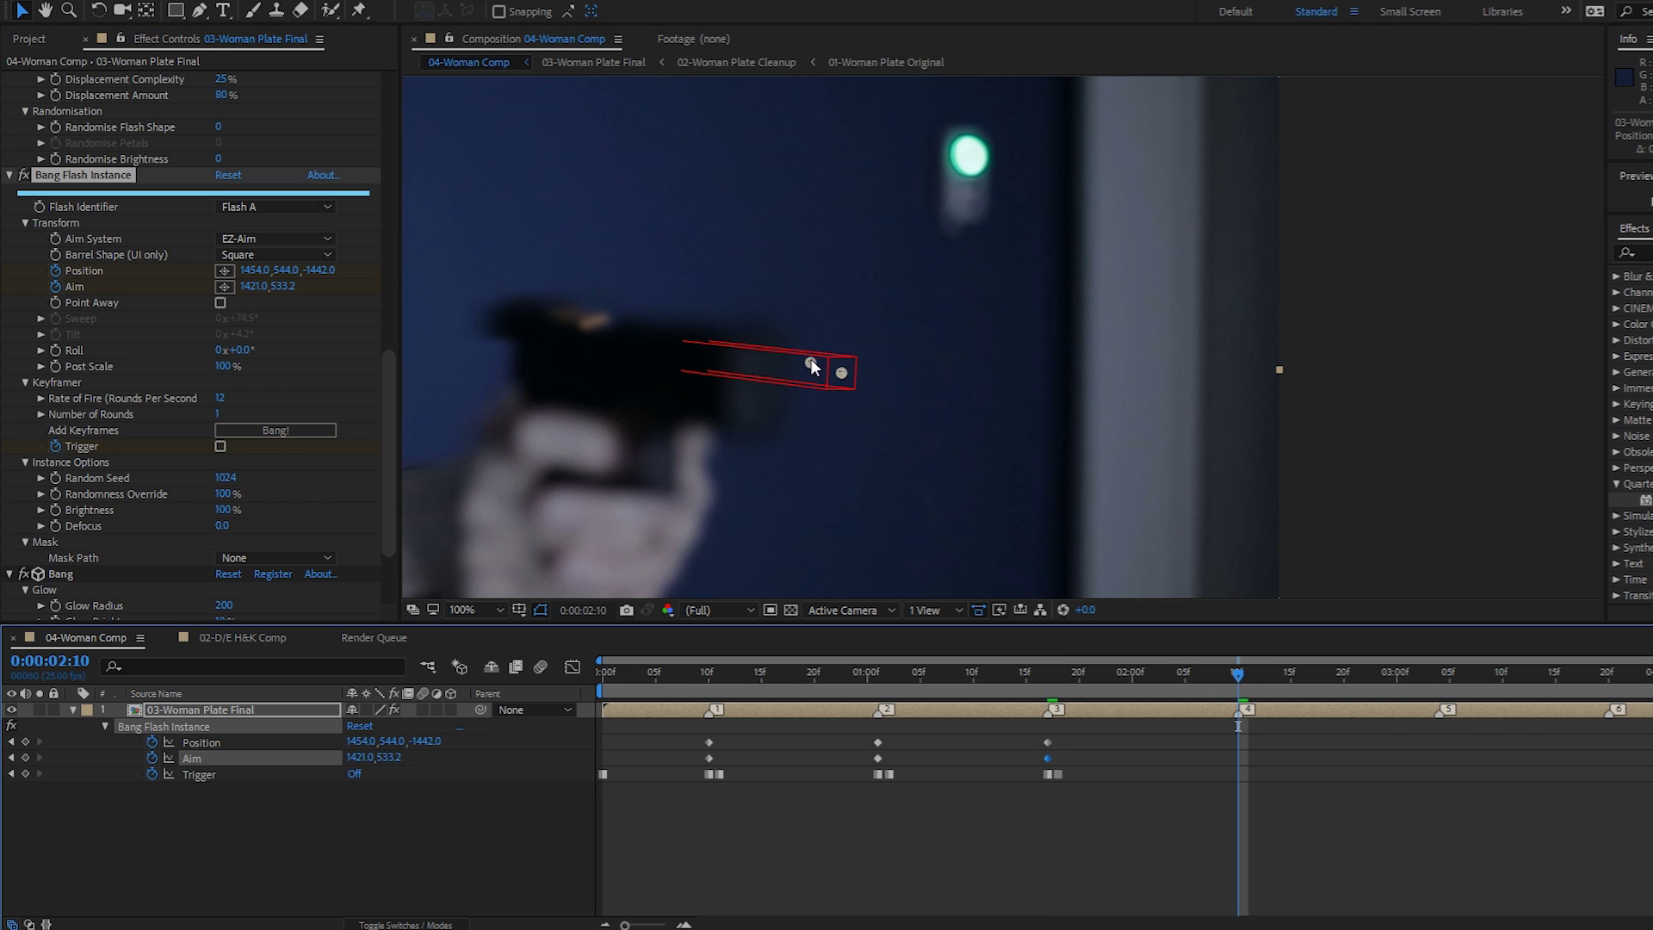
{"action": "left_click_drag", "start_coordinate": [809, 362], "coordinate": [754, 359]}
{"action": "left_click_drag", "start_coordinate": [648, 348], "coordinate": [756, 359]}
{"action": "left_click", "coordinate": [326, 429]}
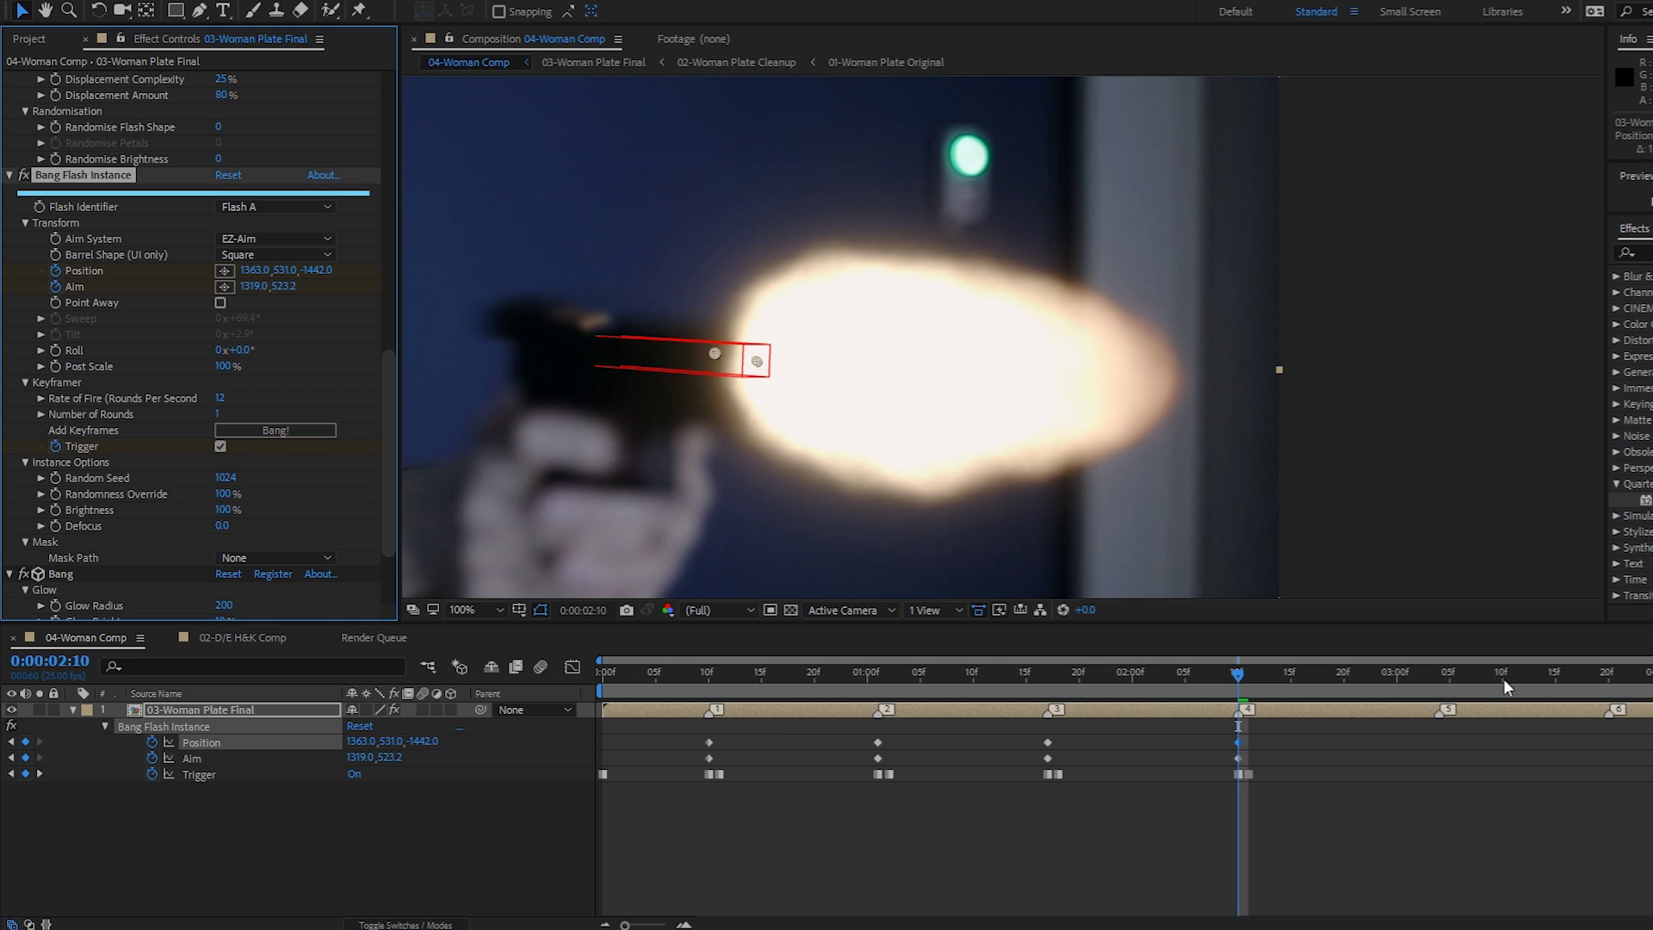
Align and shorten the barrel, fire the fifth shot at 3:05, then move the flash to the 3:20 muzzle.
{"action": "left_click", "coordinate": [1438, 675]}
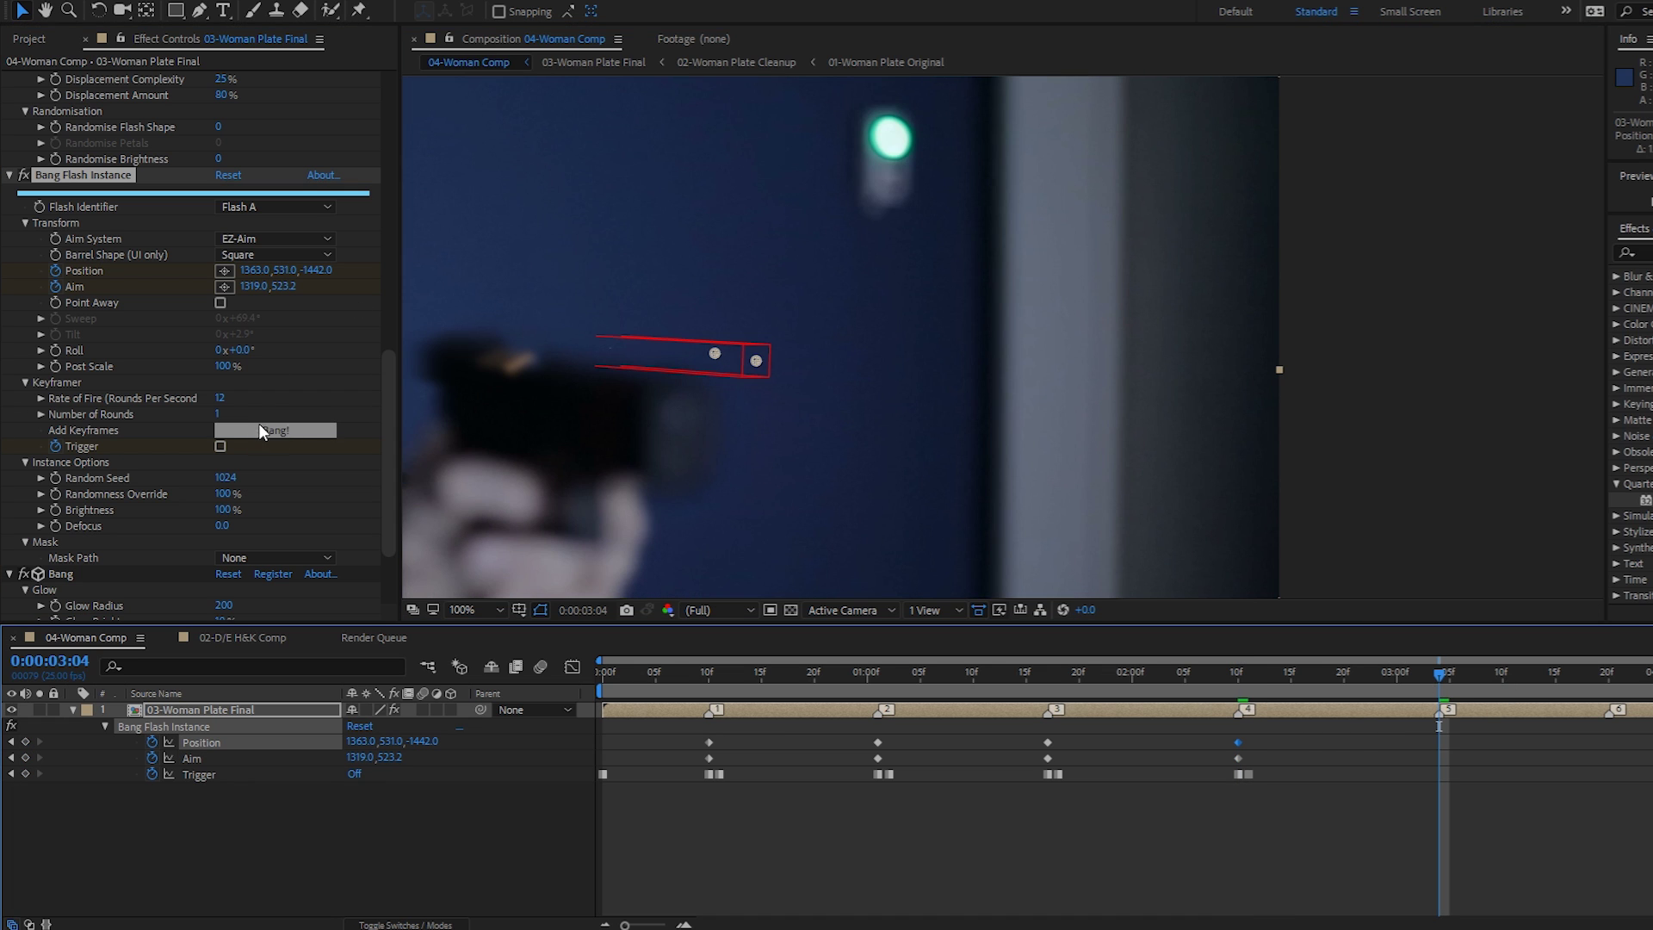
{"action": "left_click_drag", "start_coordinate": [714, 355], "coordinate": [577, 384]}
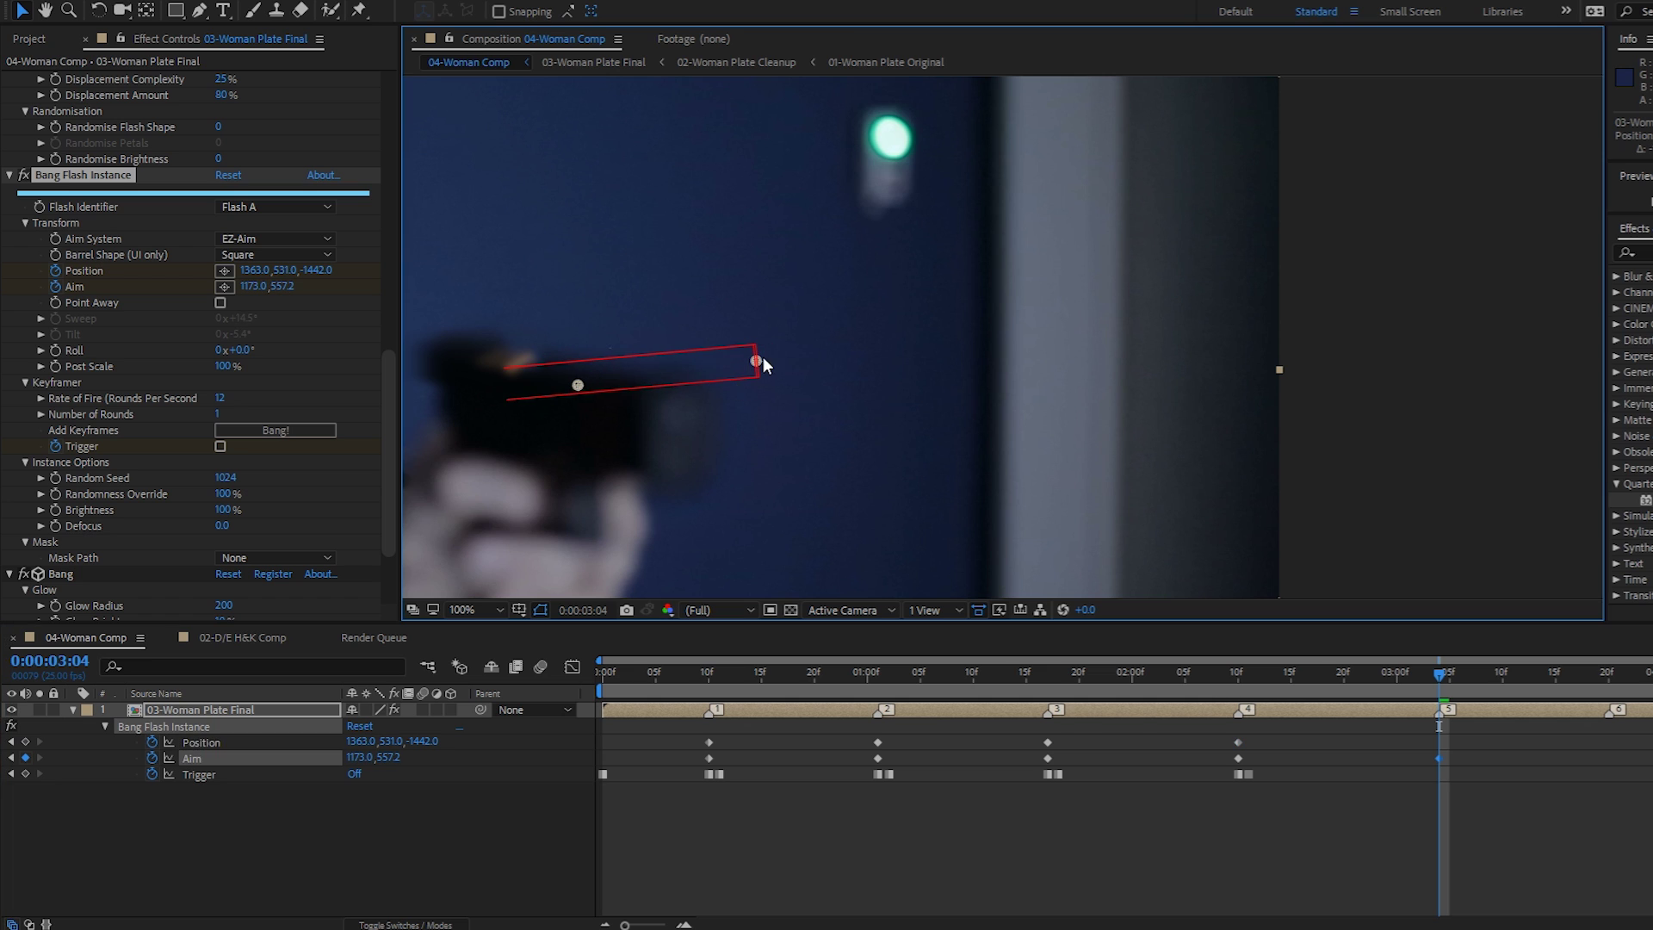
{"action": "left_click_drag", "start_coordinate": [756, 361], "coordinate": [678, 412]}
{"action": "left_click_drag", "start_coordinate": [579, 385], "coordinate": [648, 404]}
{"action": "left_click", "coordinate": [266, 432]}
{"action": "left_click", "coordinate": [1611, 675]}
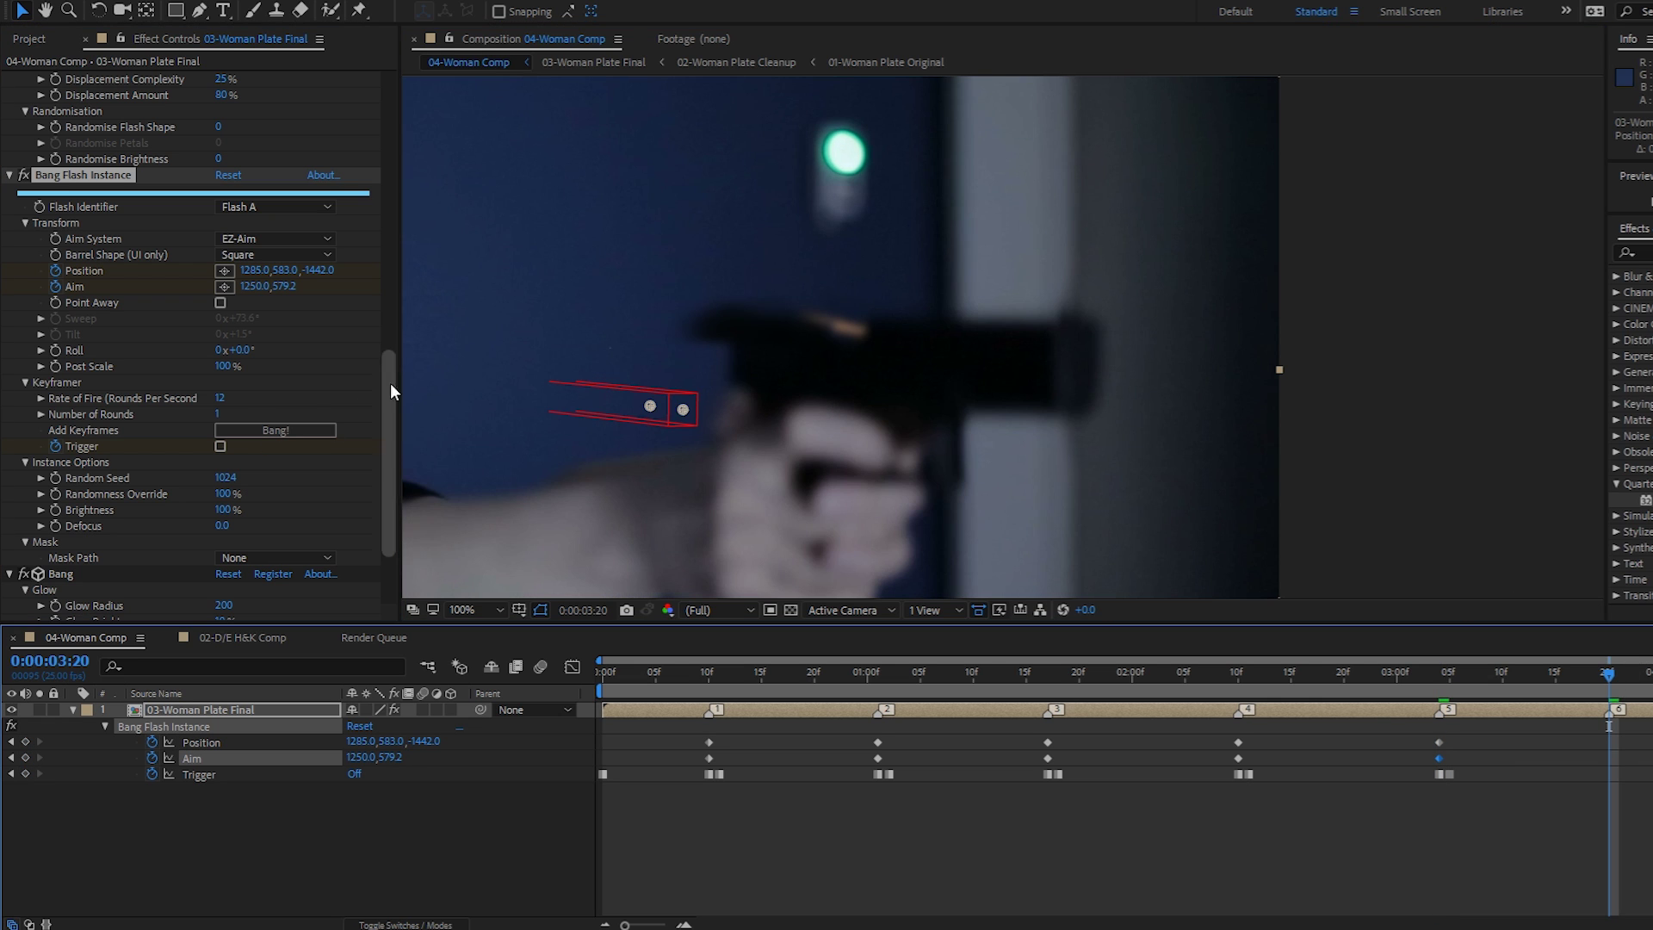
{"action": "left_click_drag", "start_coordinate": [684, 408], "coordinate": [1028, 345]}
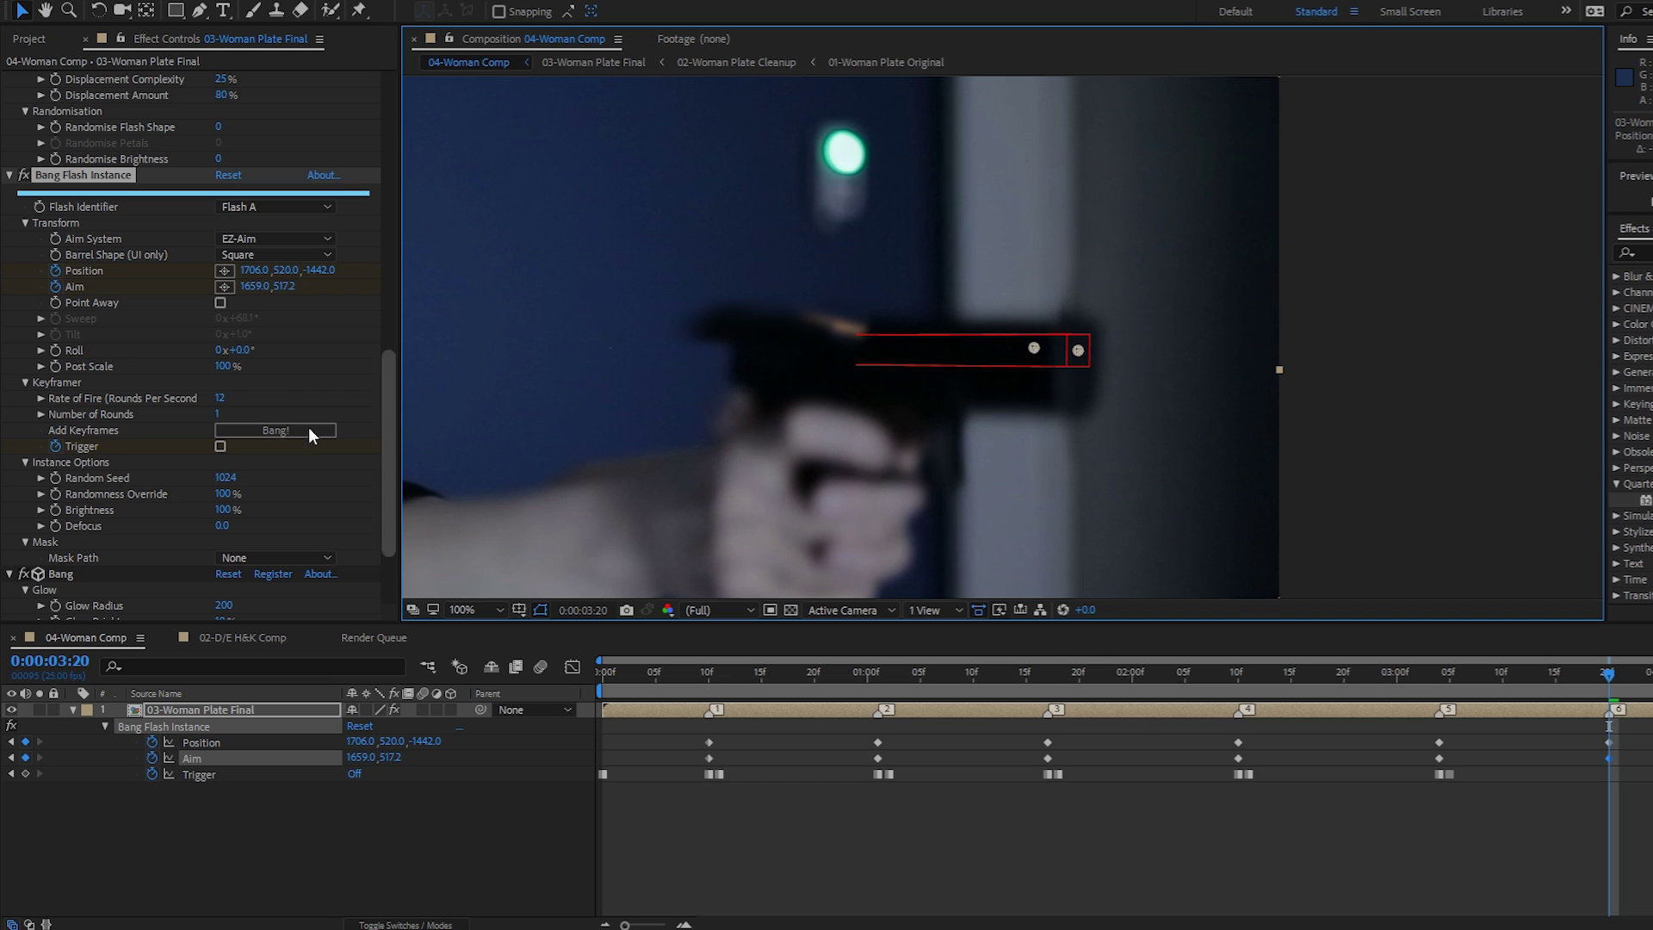
Fire the sixth shot's flash at 3:20 and nudge its aim to 1662,516.2.
{"action": "left_click", "coordinate": [276, 427]}
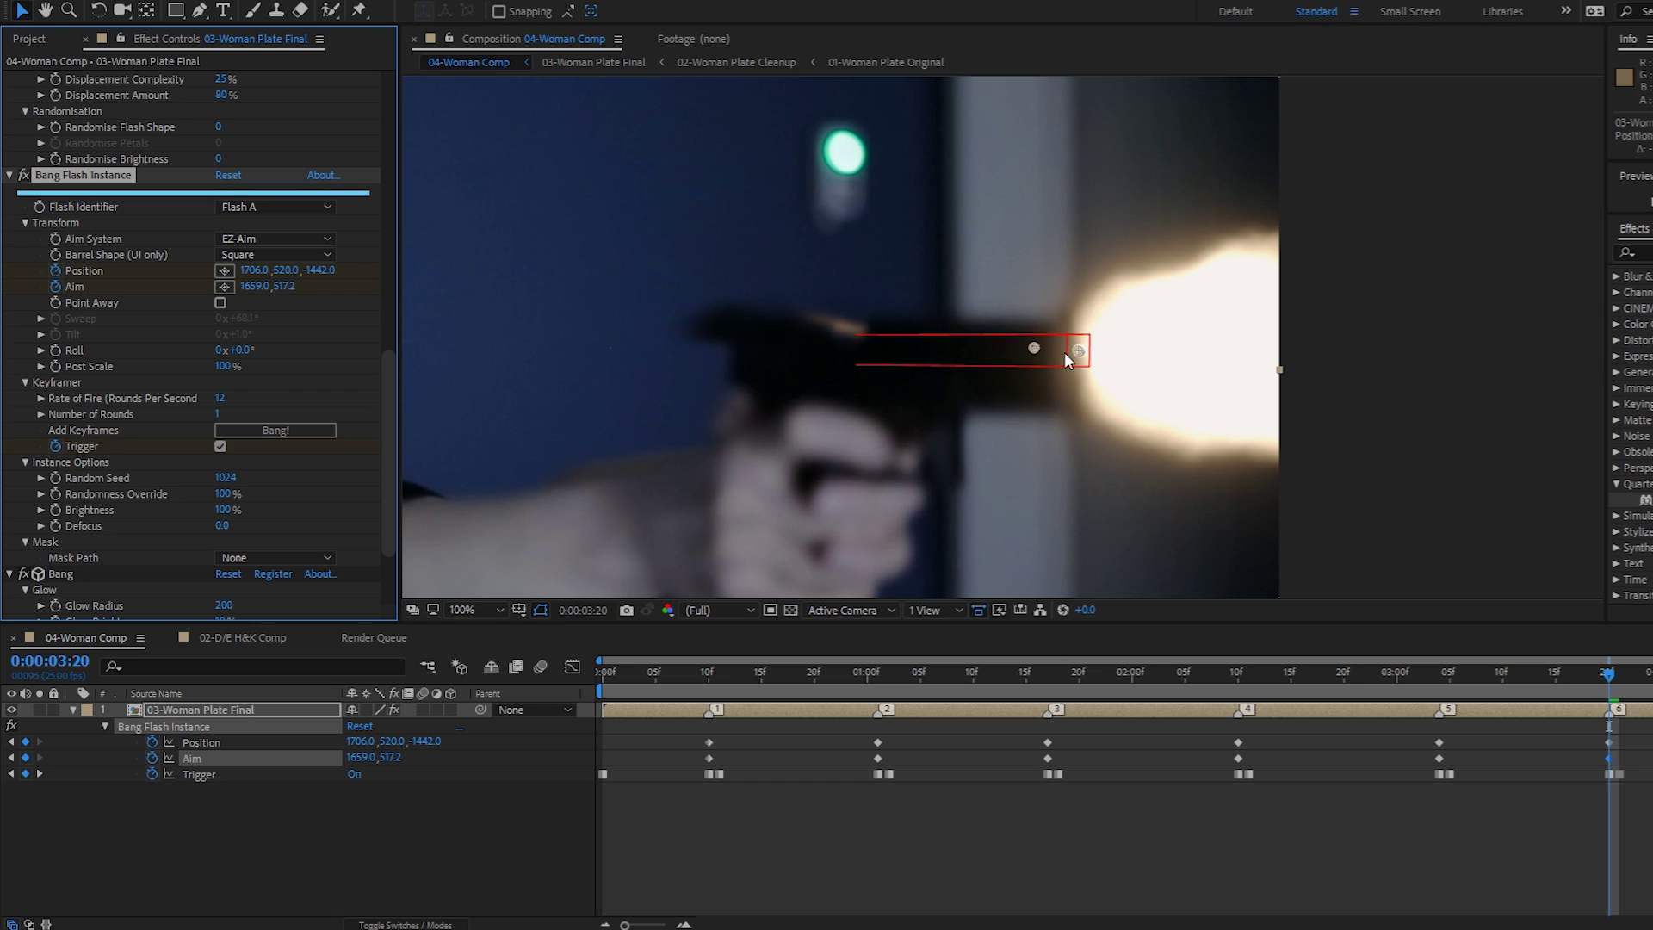
{"action": "left_click_drag", "start_coordinate": [1034, 349], "coordinate": [1040, 351]}
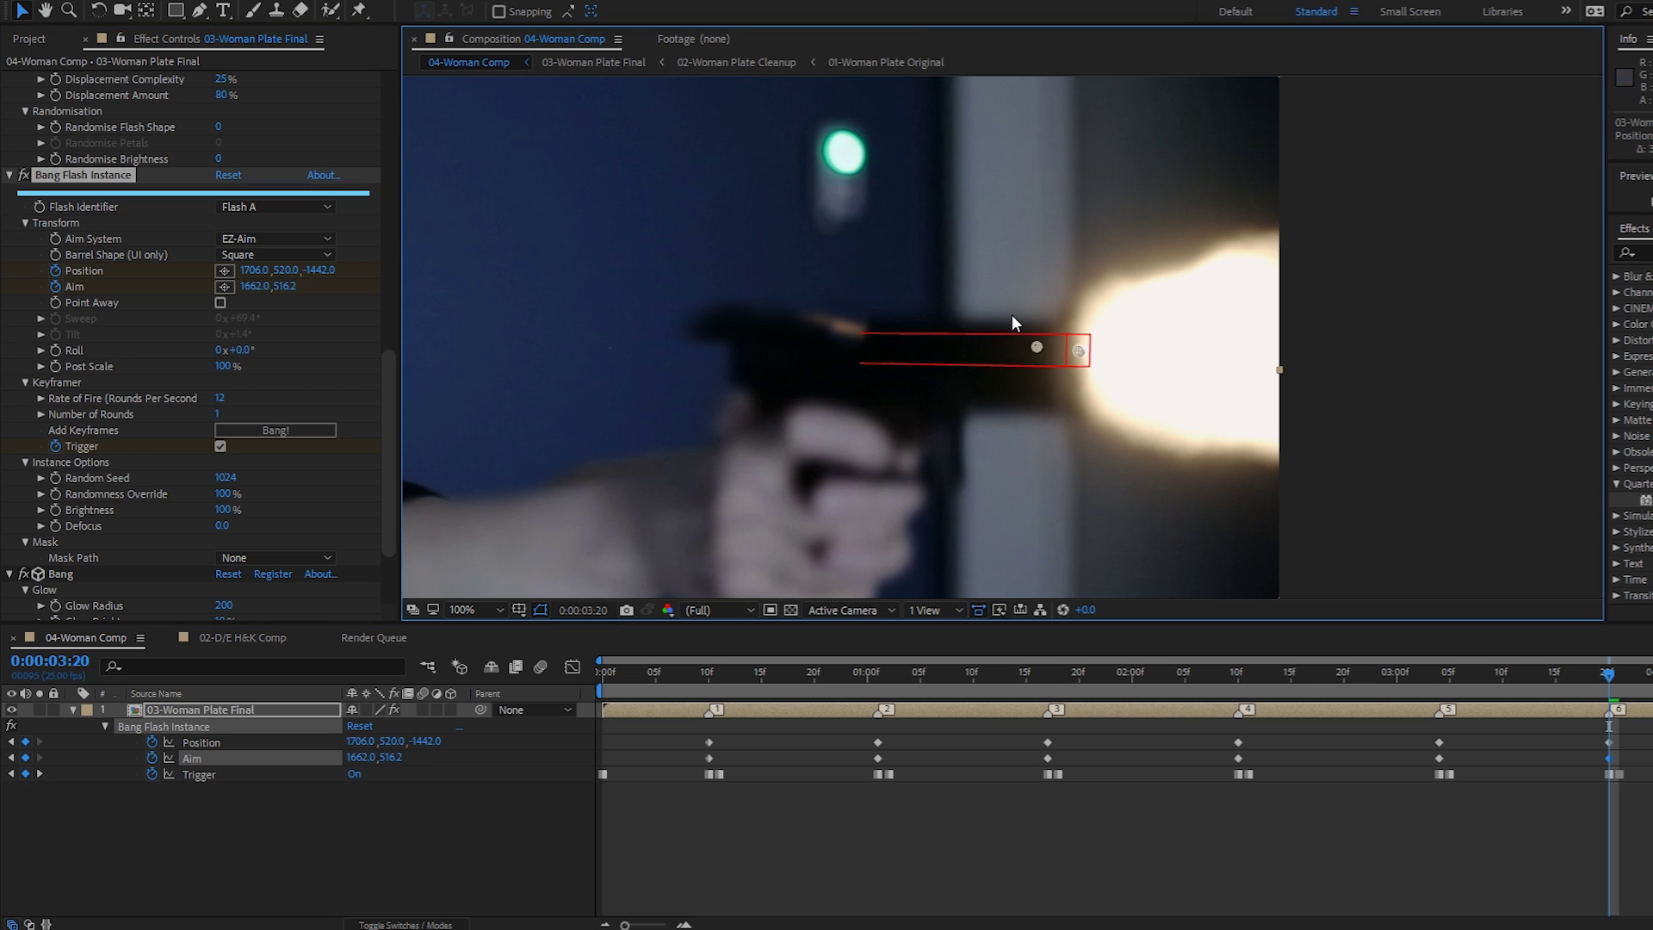
Zoom out to the full frame at half resolution, centred in the viewer.
{"action": "key", "text": "comma"}
{"action": "key", "text": "ctrl+shift+j"}
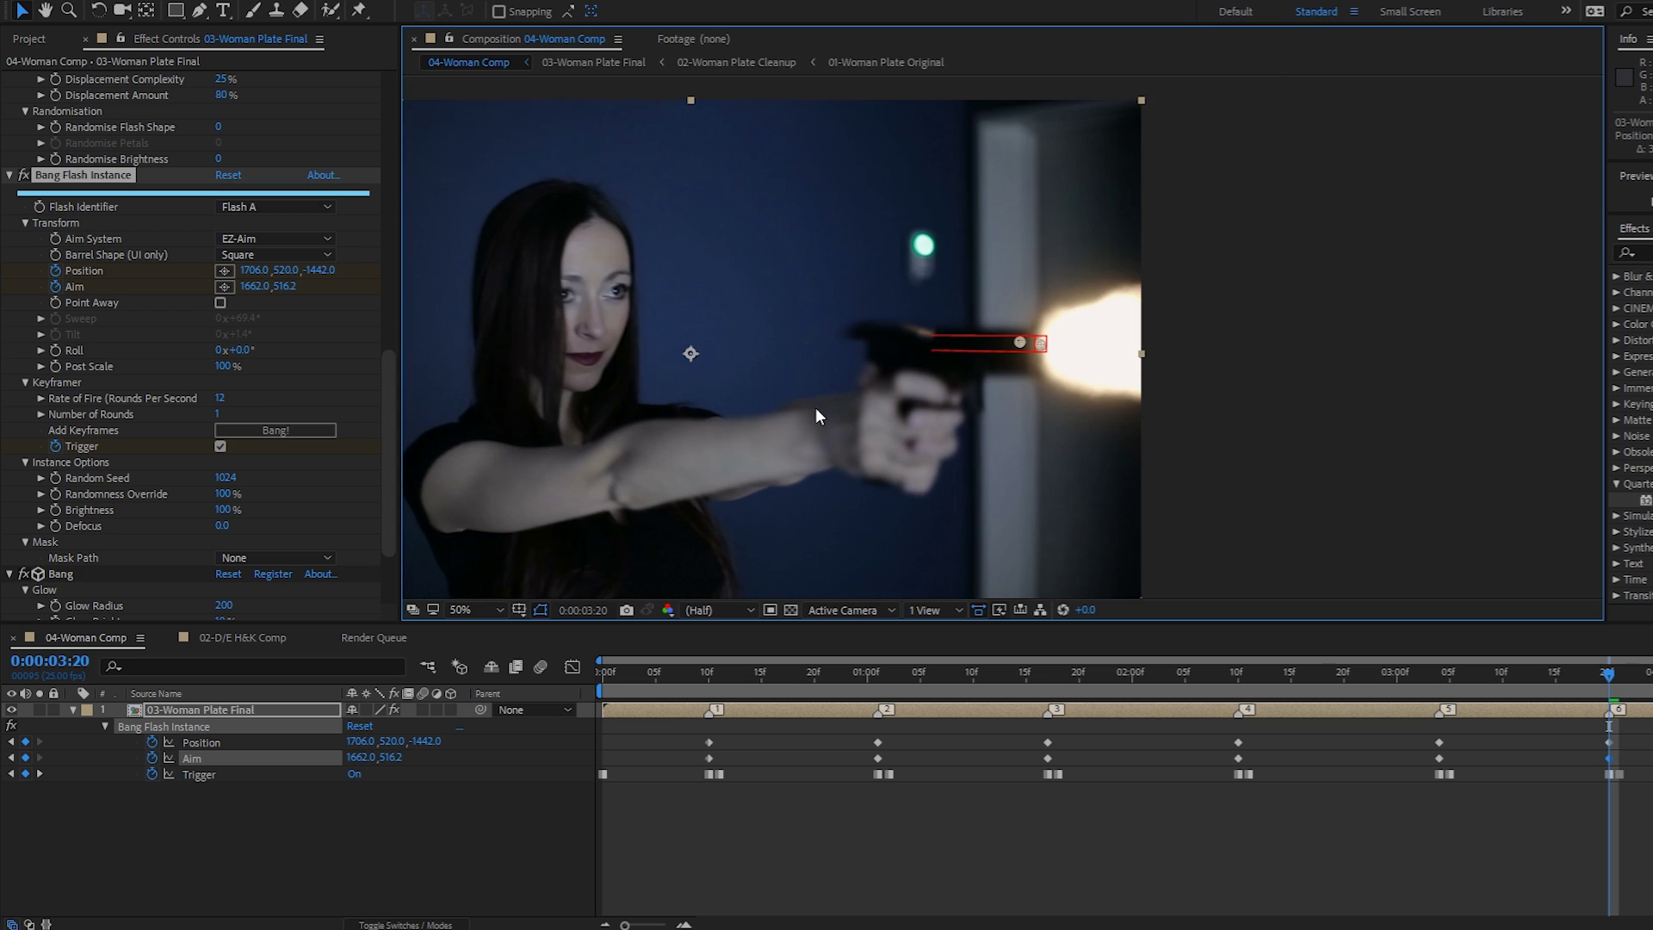
{"action": "key", "text": "h"}
{"action": "left_click_drag", "start_coordinate": [894, 372], "coordinate": [1033, 382]}
{"action": "key", "text": "v"}
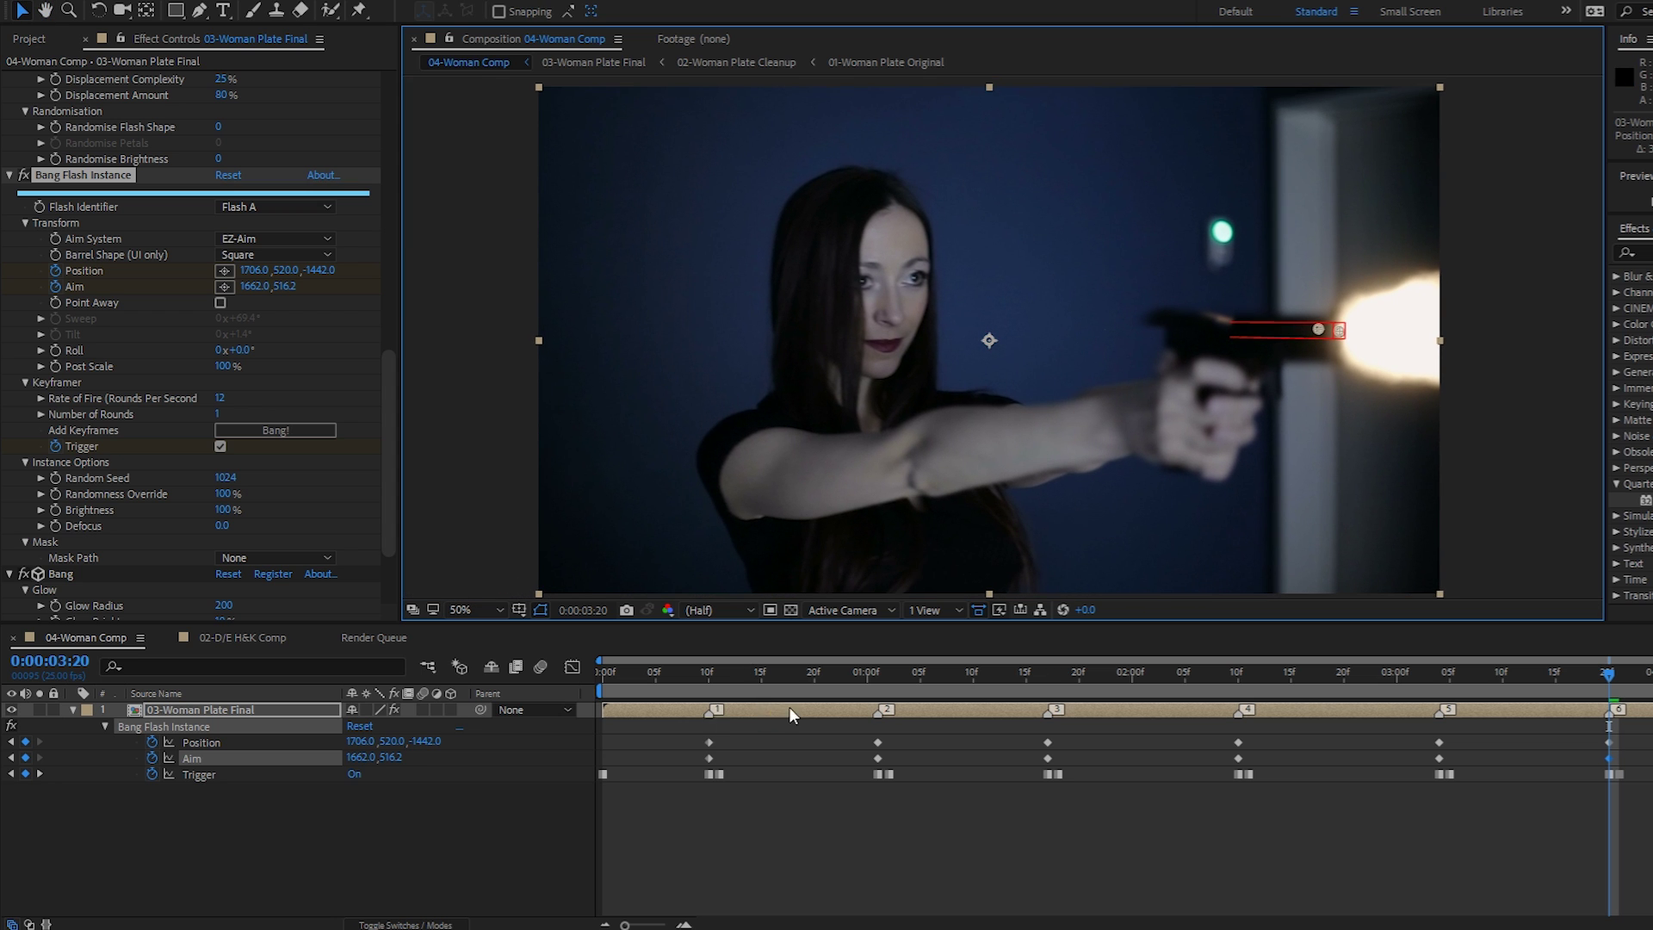
Deselect the layer, preview all six shots, and return to the first shot at 10f.
{"action": "left_click", "coordinate": [635, 817]}
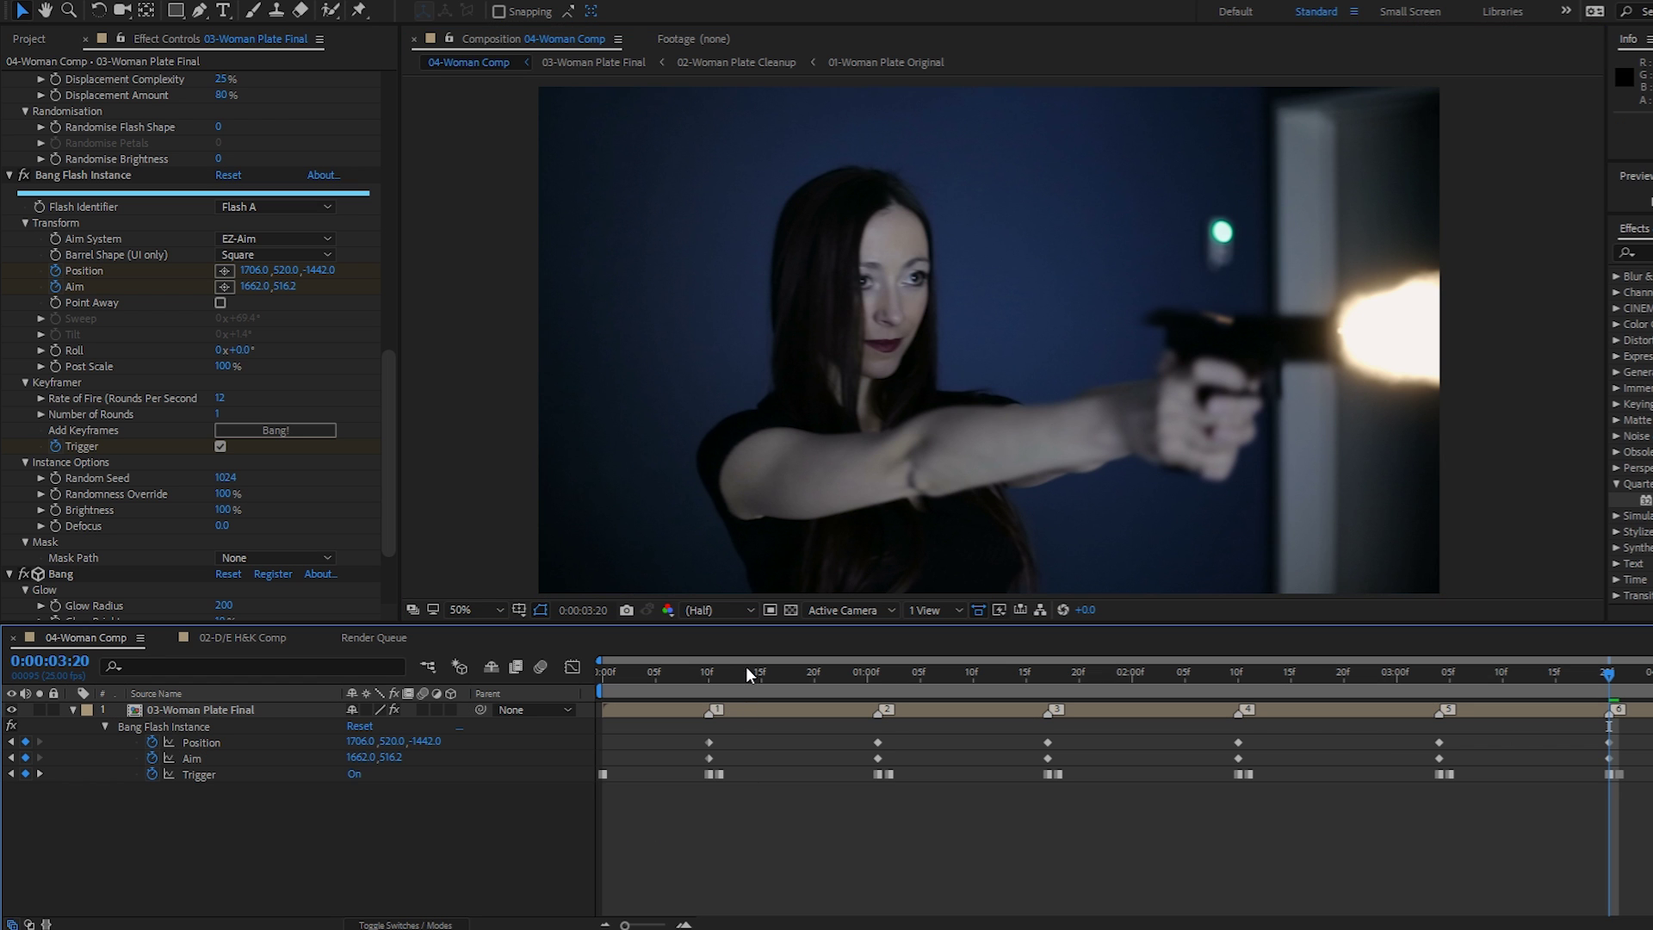
{"action": "key", "text": "space"}
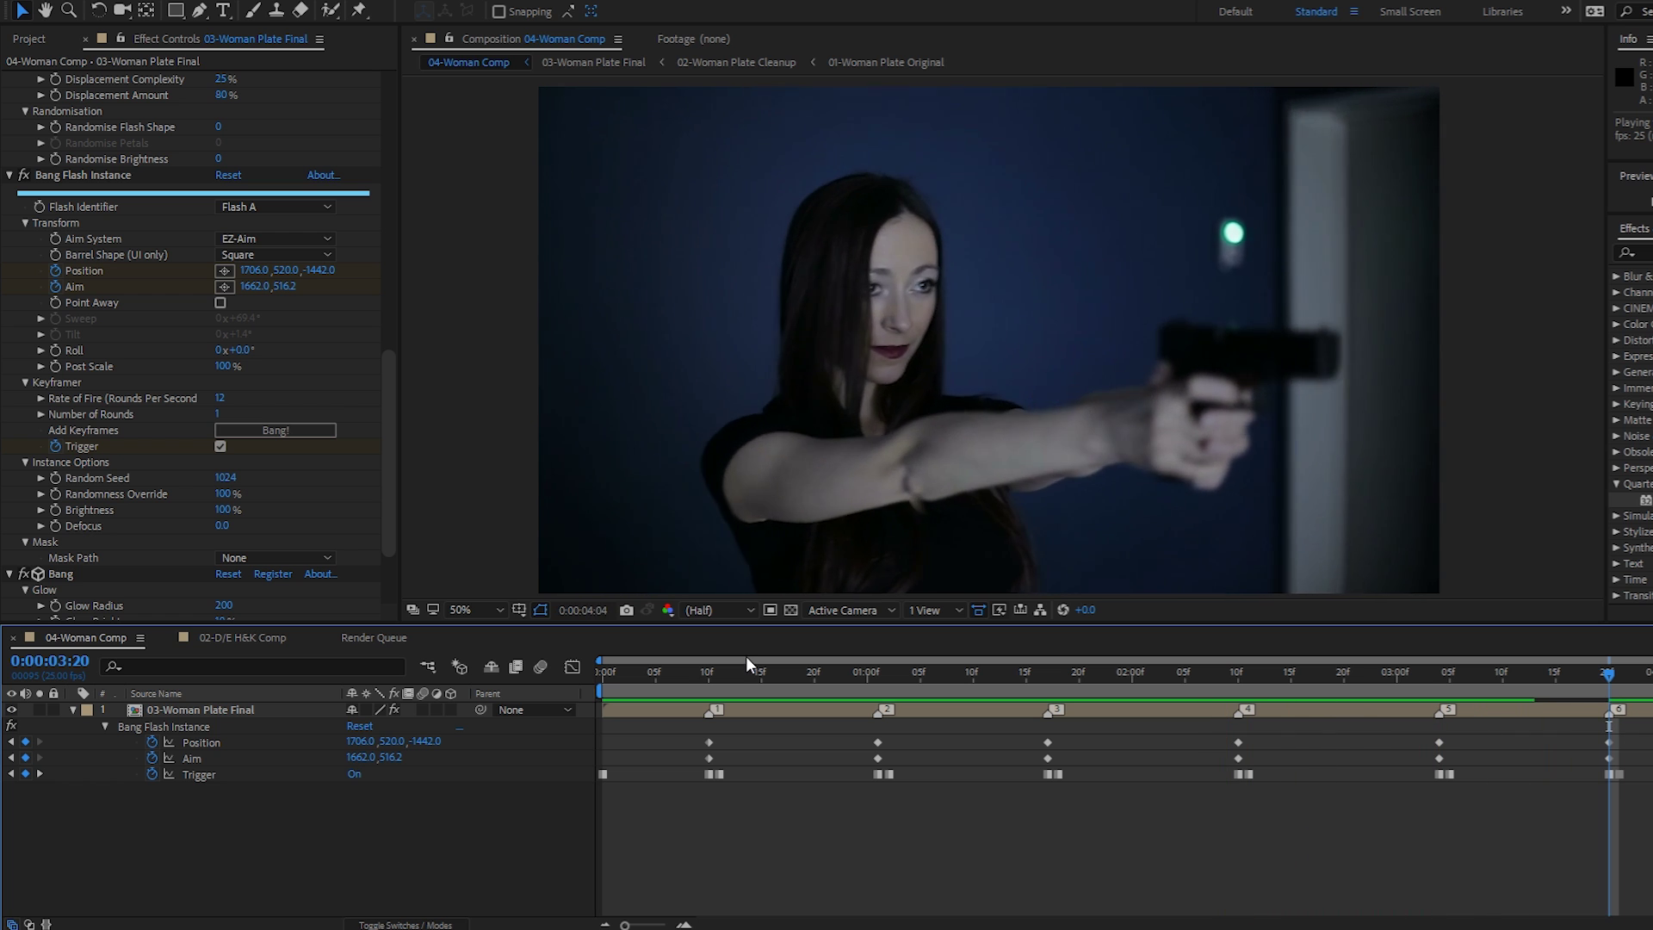
{"action": "left_click_drag", "start_coordinate": [701, 673], "coordinate": [710, 685]}
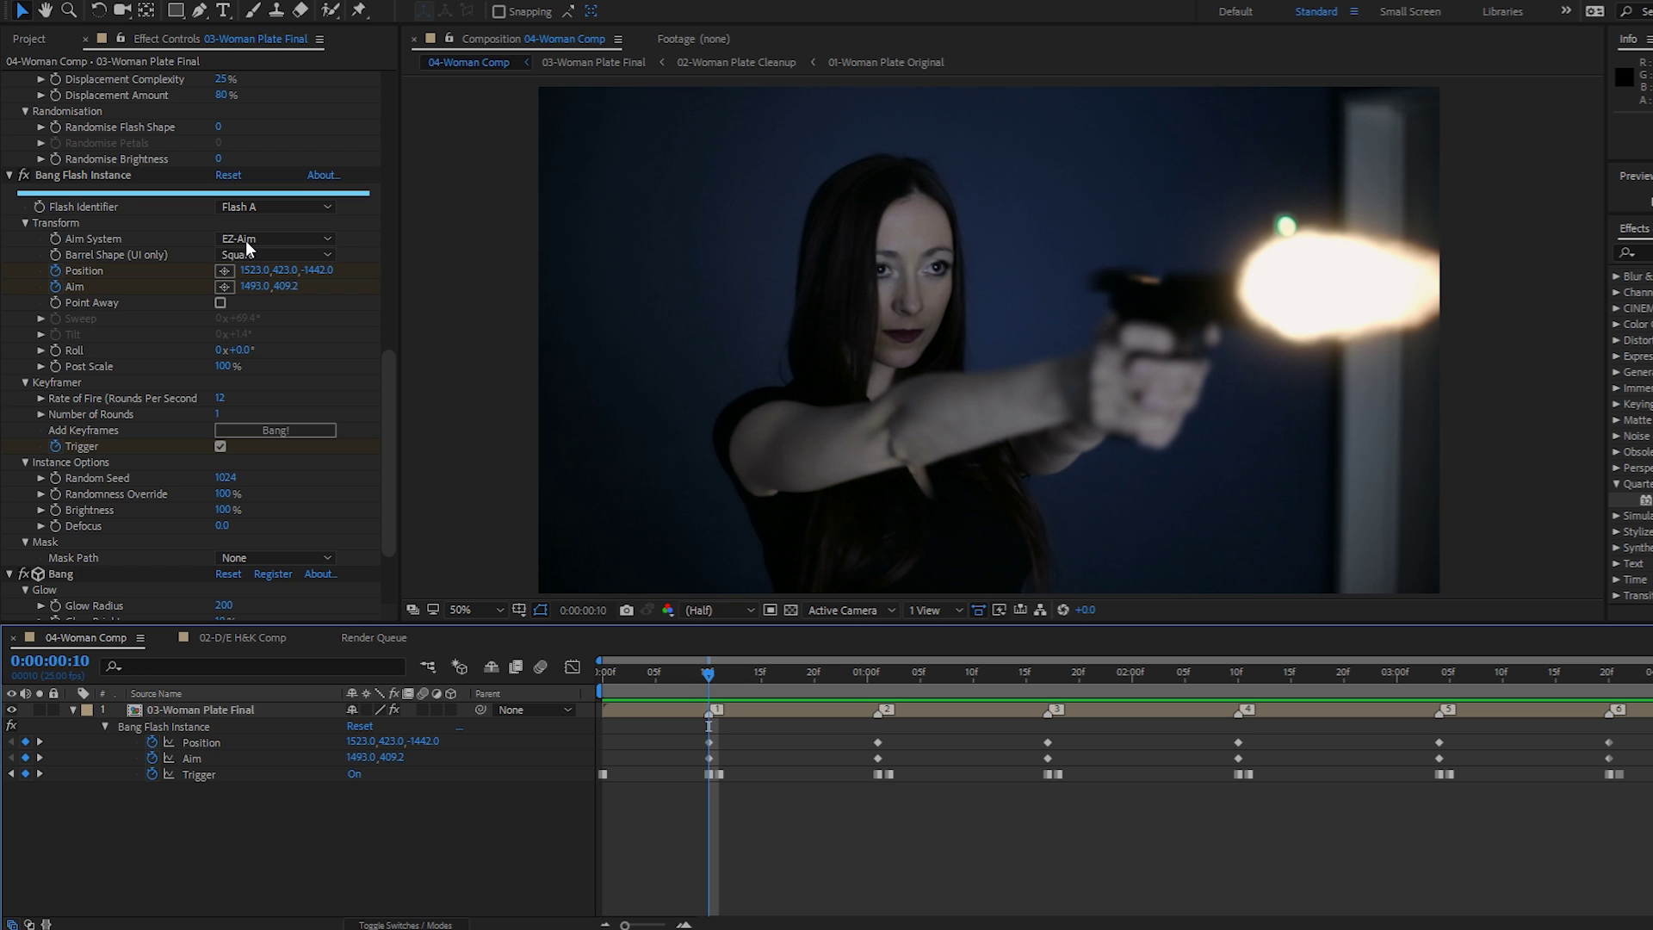
Zoom to the gun and nudge the first and second shots' aim slightly right onto the barrel.
{"action": "left_click", "coordinate": [75, 183]}
{"action": "key", "text": "period"}
{"action": "key", "text": "period"}
{"action": "key", "text": "h"}
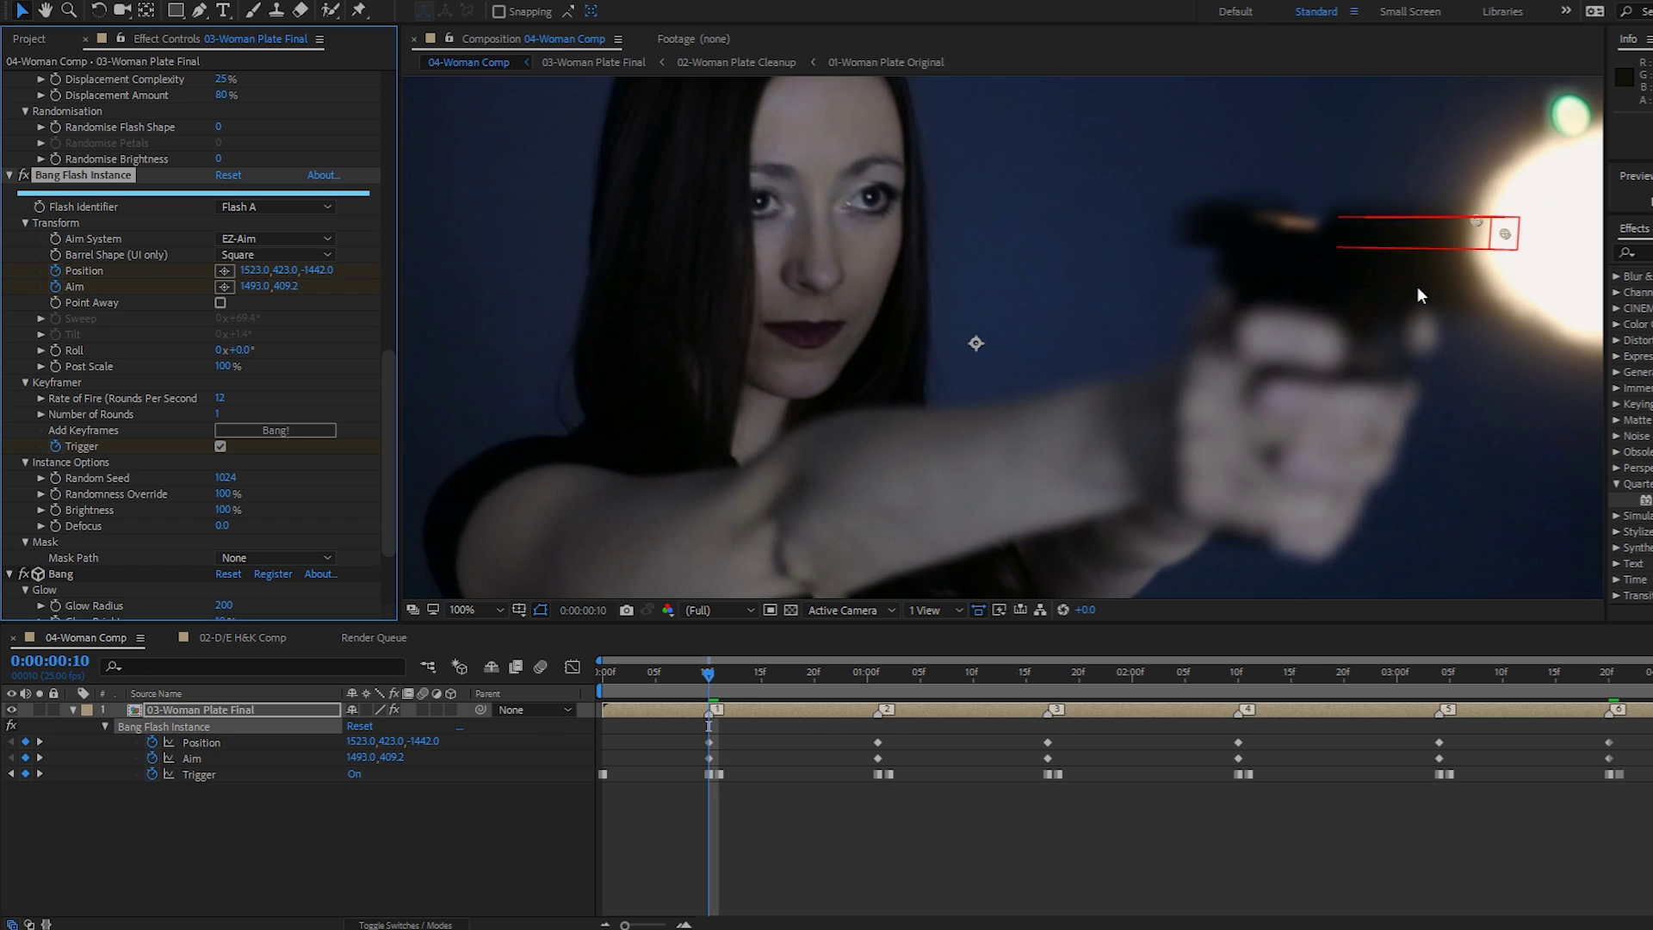
{"action": "left_click_drag", "start_coordinate": [1418, 286], "coordinate": [924, 340]}
{"action": "key", "text": "v"}
{"action": "left_click_drag", "start_coordinate": [997, 278], "coordinate": [1003, 281]}
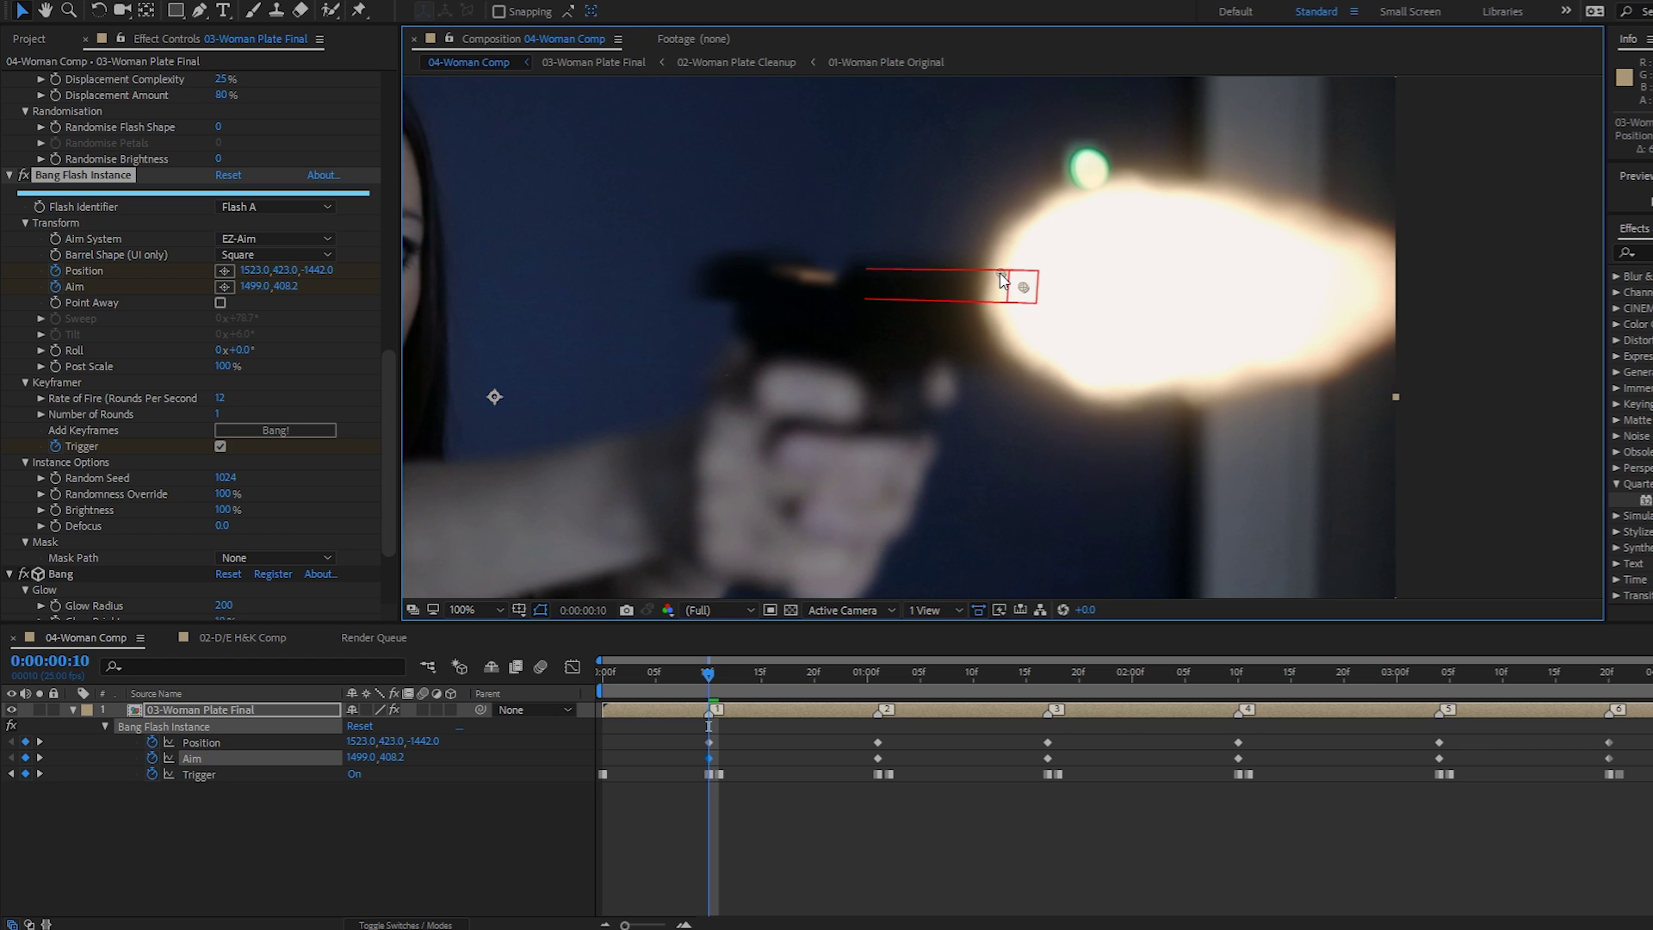
{"action": "left_click", "coordinate": [878, 671]}
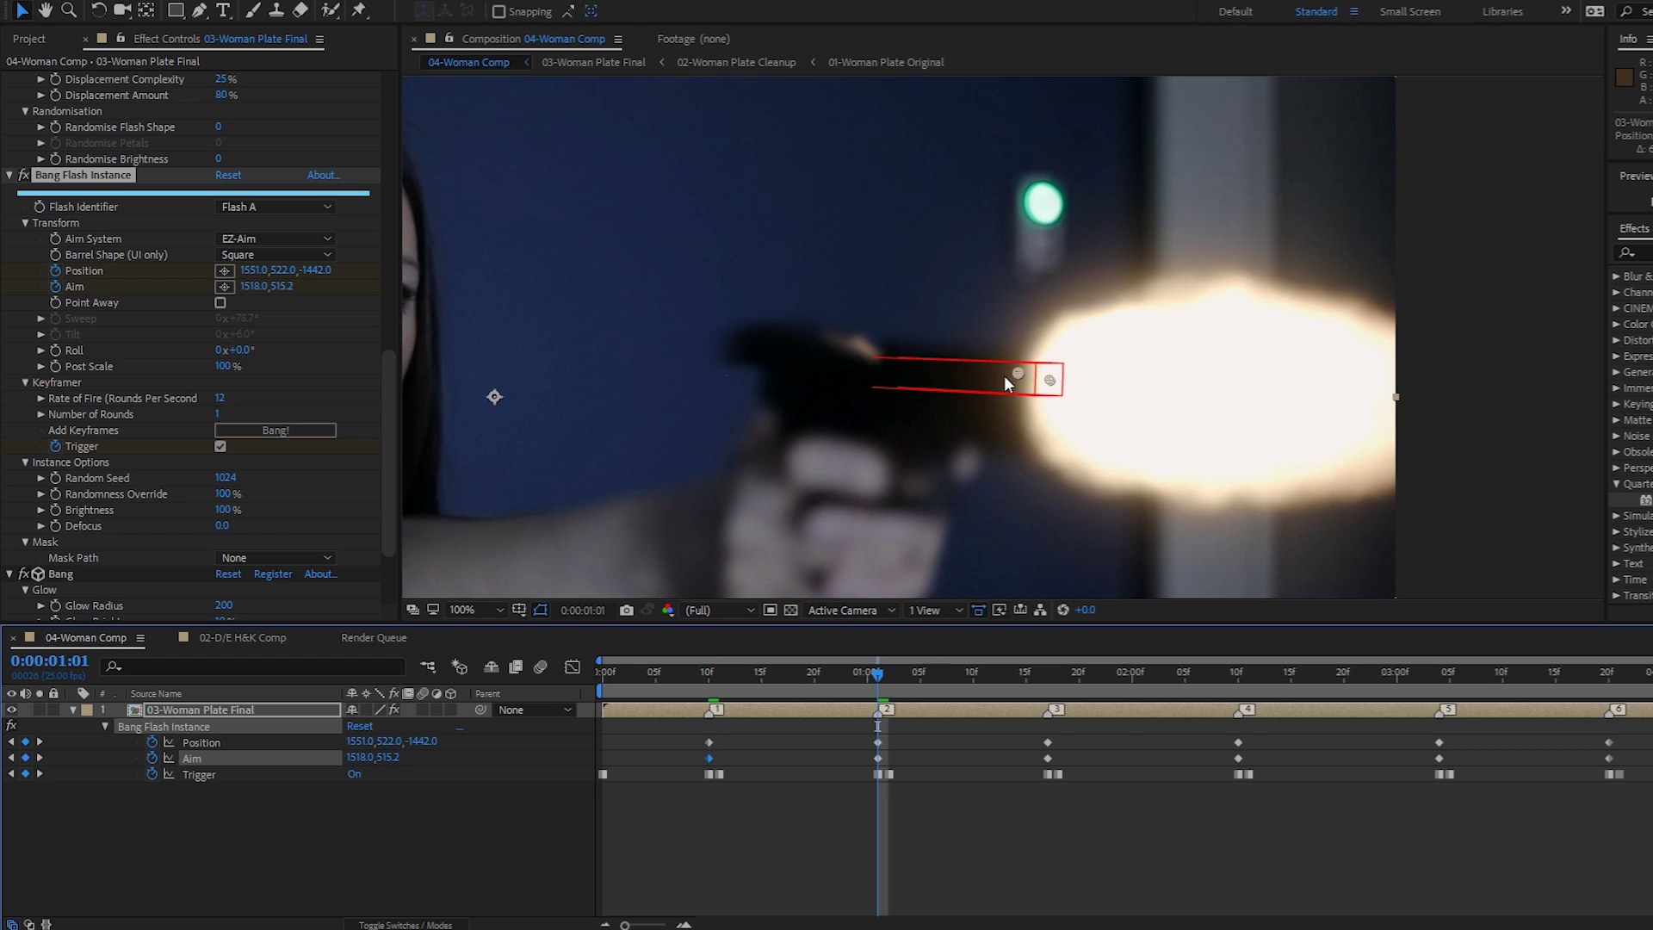
{"action": "left_click_drag", "start_coordinate": [1018, 372], "coordinate": [1026, 377]}
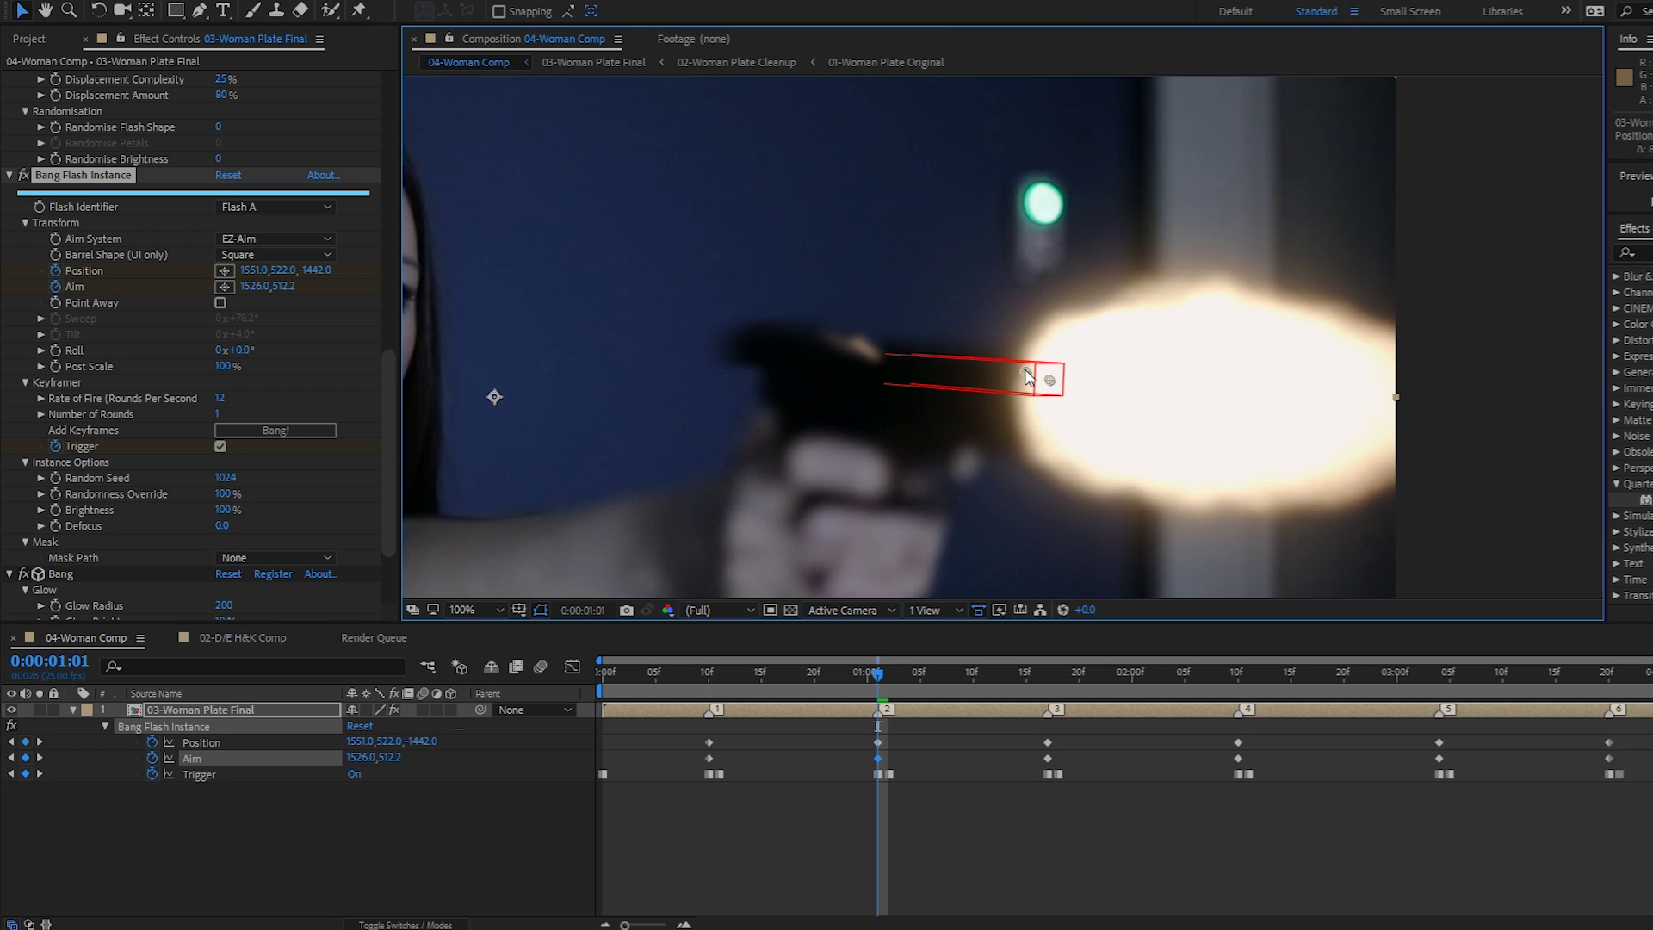
Step through the third to sixth shot keyframes, ending on the sixth shot at 3:20.
{"action": "left_click", "coordinate": [1048, 674]}
{"action": "left_click", "coordinate": [1241, 674]}
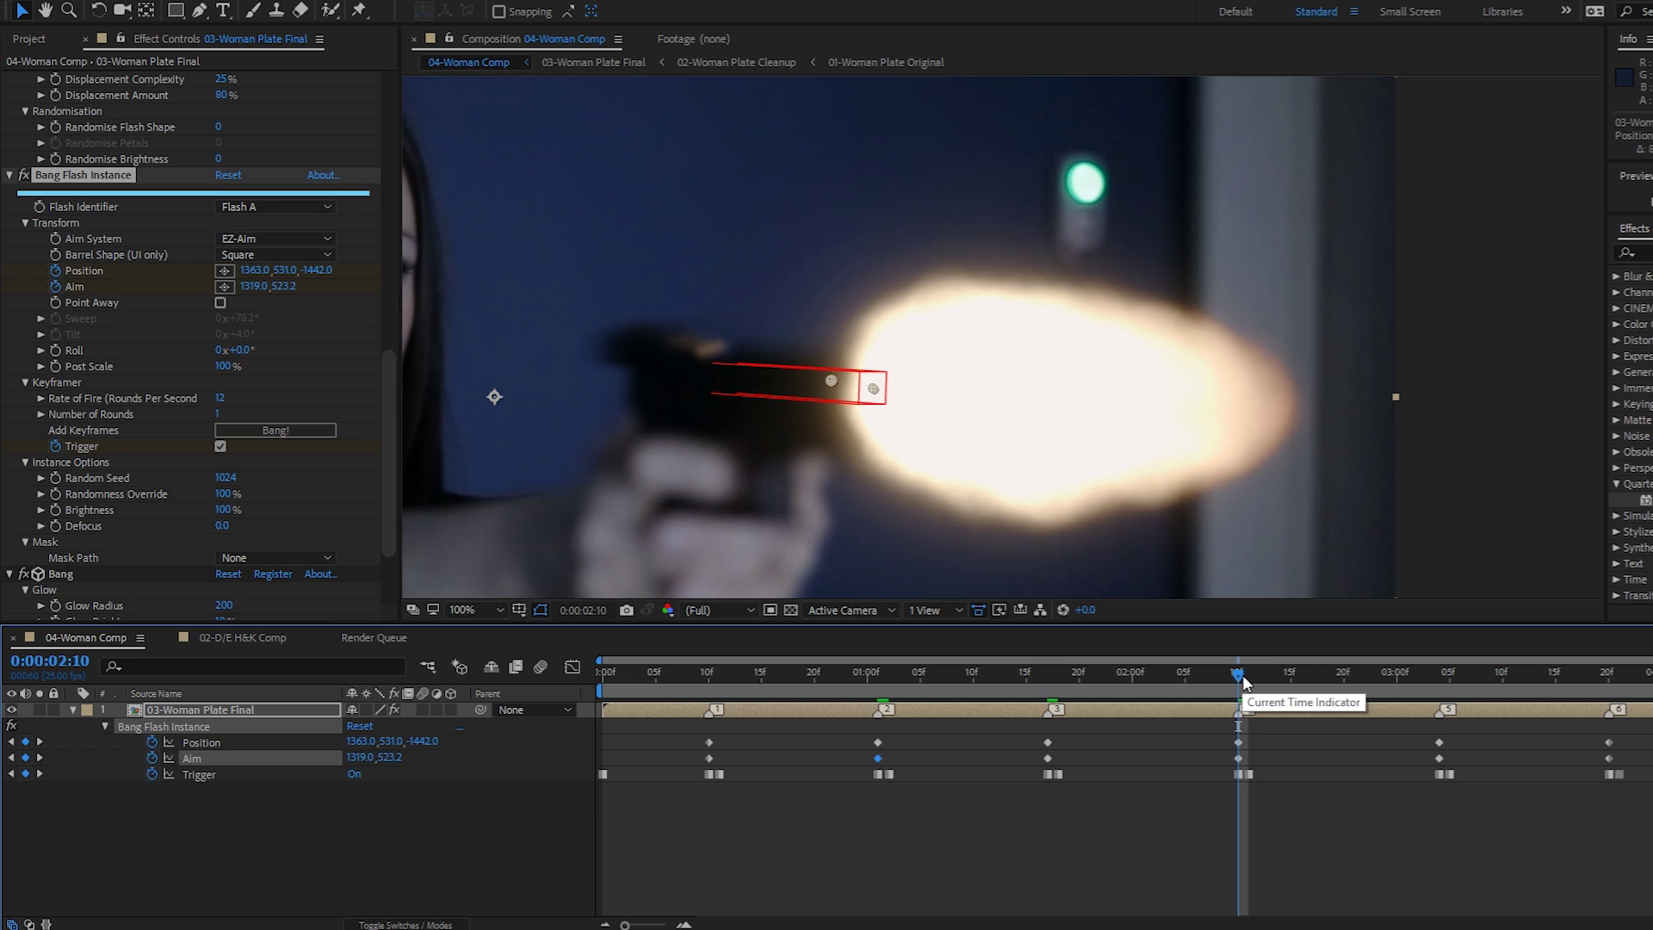
{"action": "left_click", "coordinate": [1436, 680]}
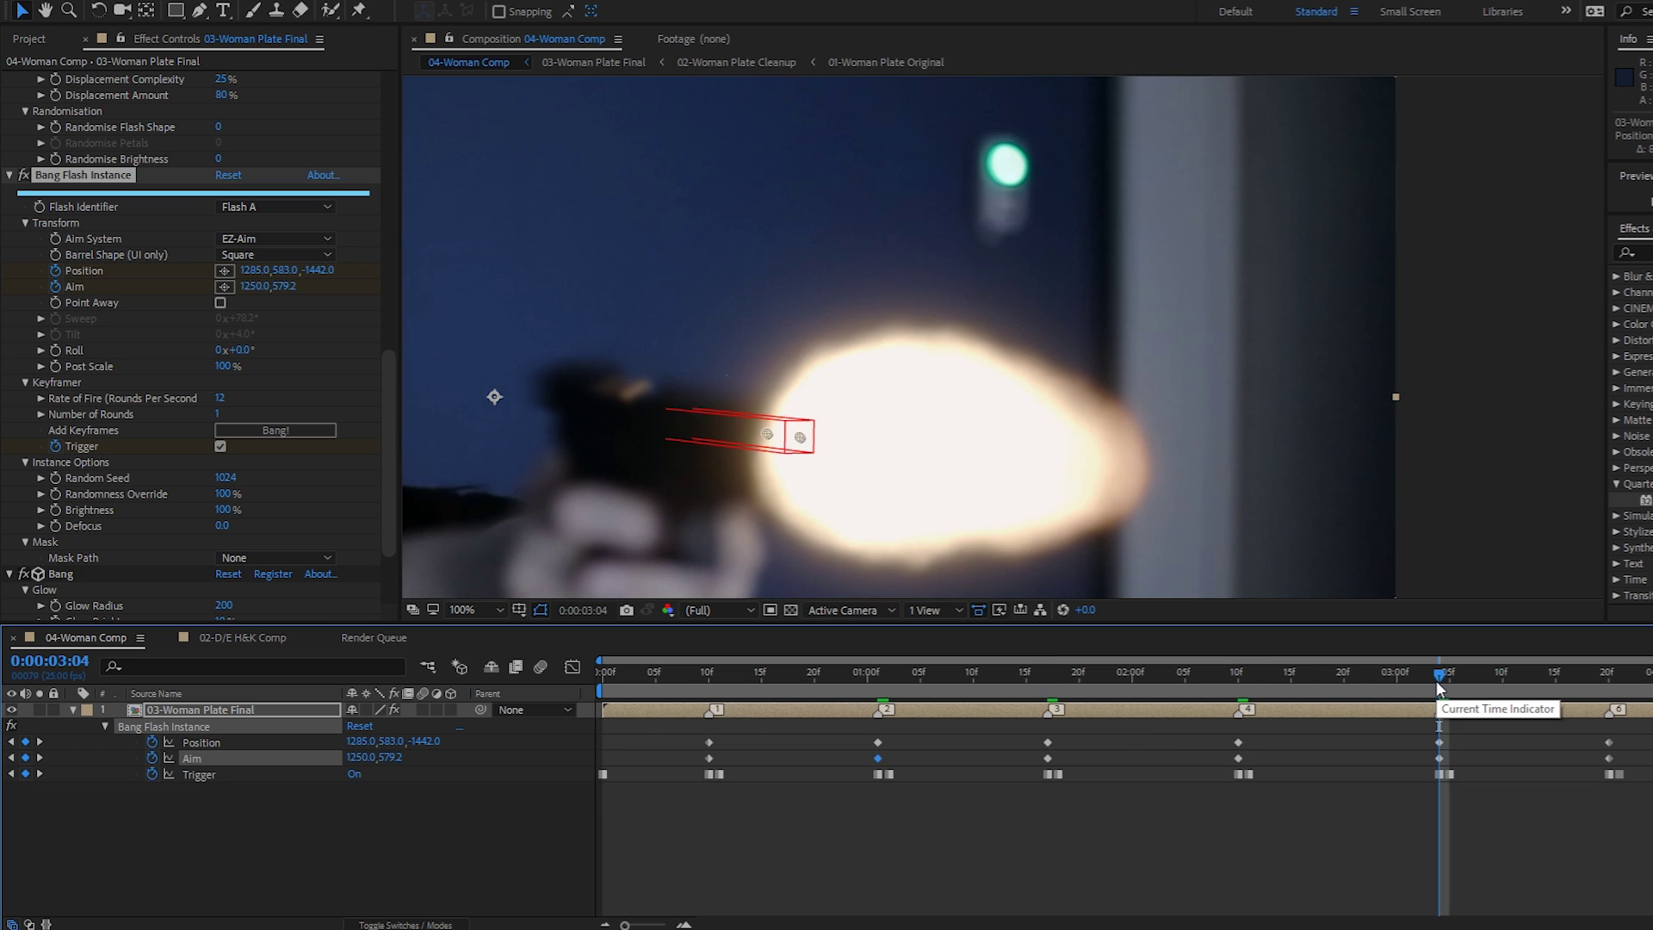
{"action": "left_click", "coordinate": [1612, 680]}
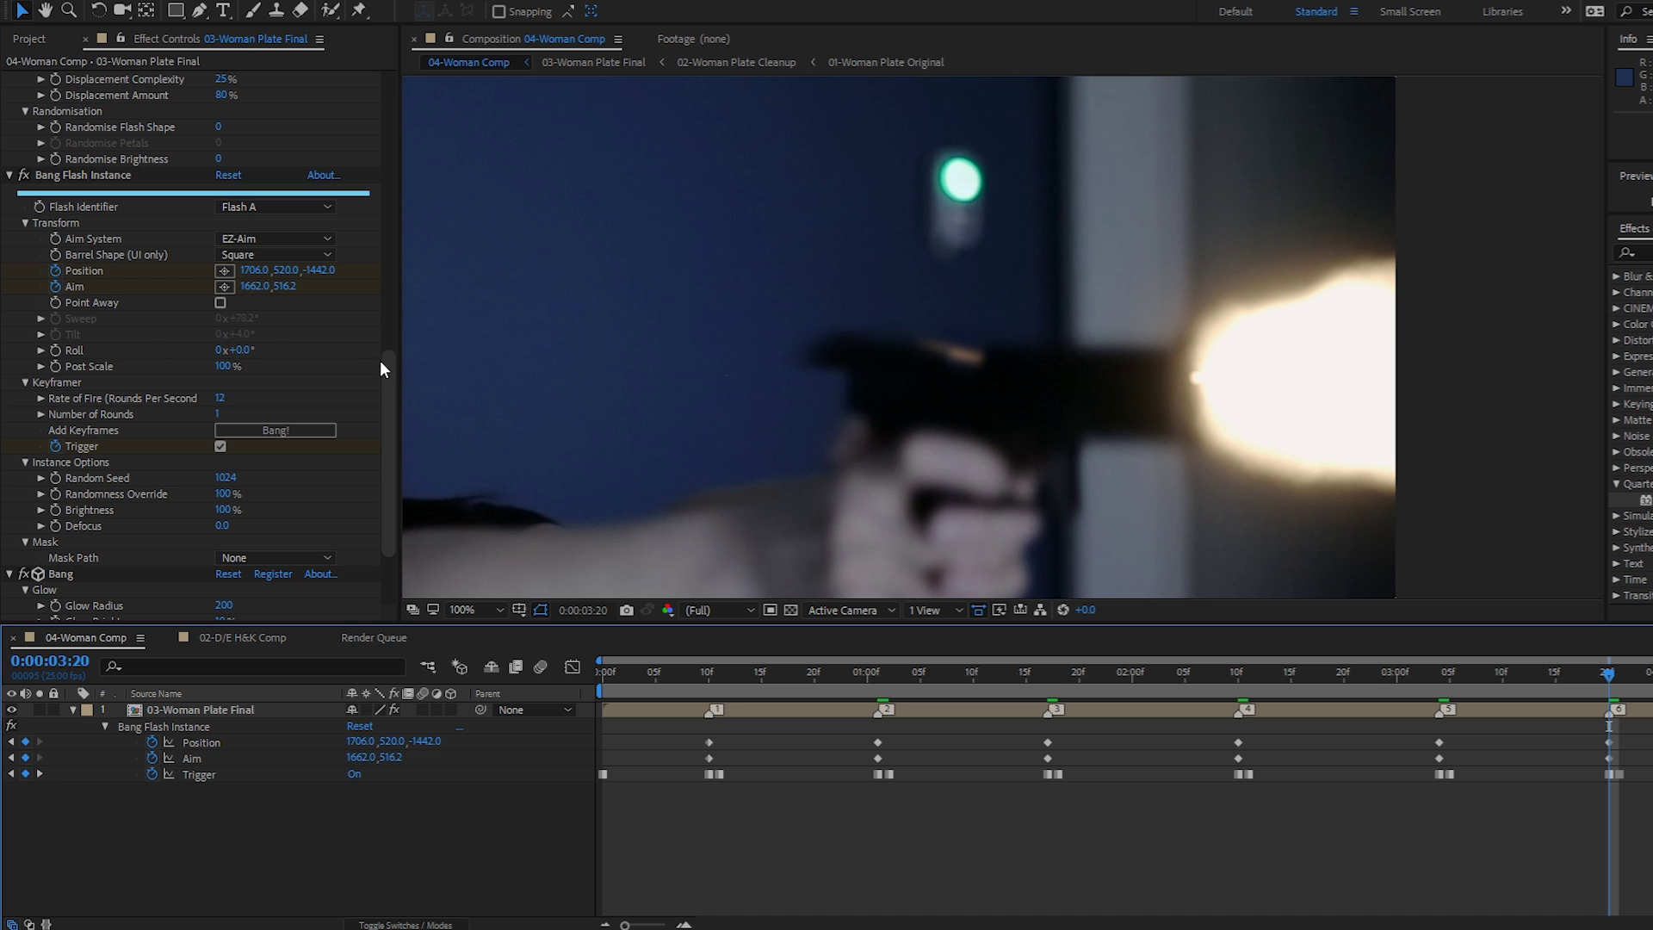
Raise Bang Flash Instance Defocus to 5.1 and hide the aim guide overlay.
{"action": "left_click_drag", "start_coordinate": [385, 365], "coordinate": [385, 393]}
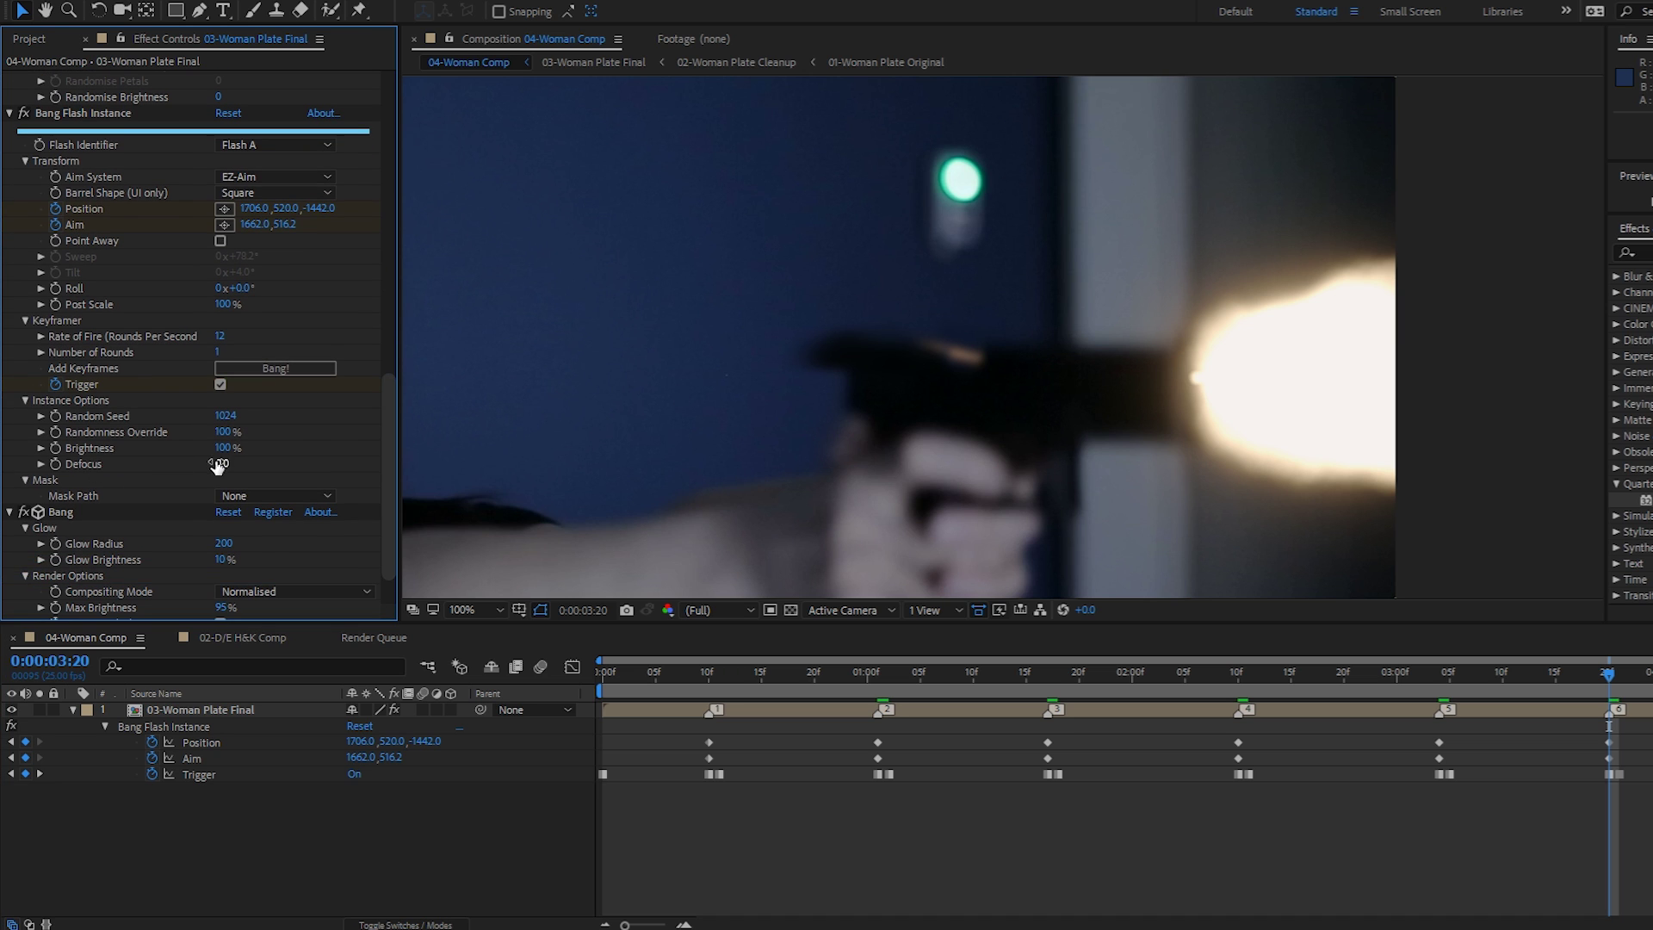
{"action": "left_click_drag", "start_coordinate": [220, 464], "coordinate": [273, 469]}
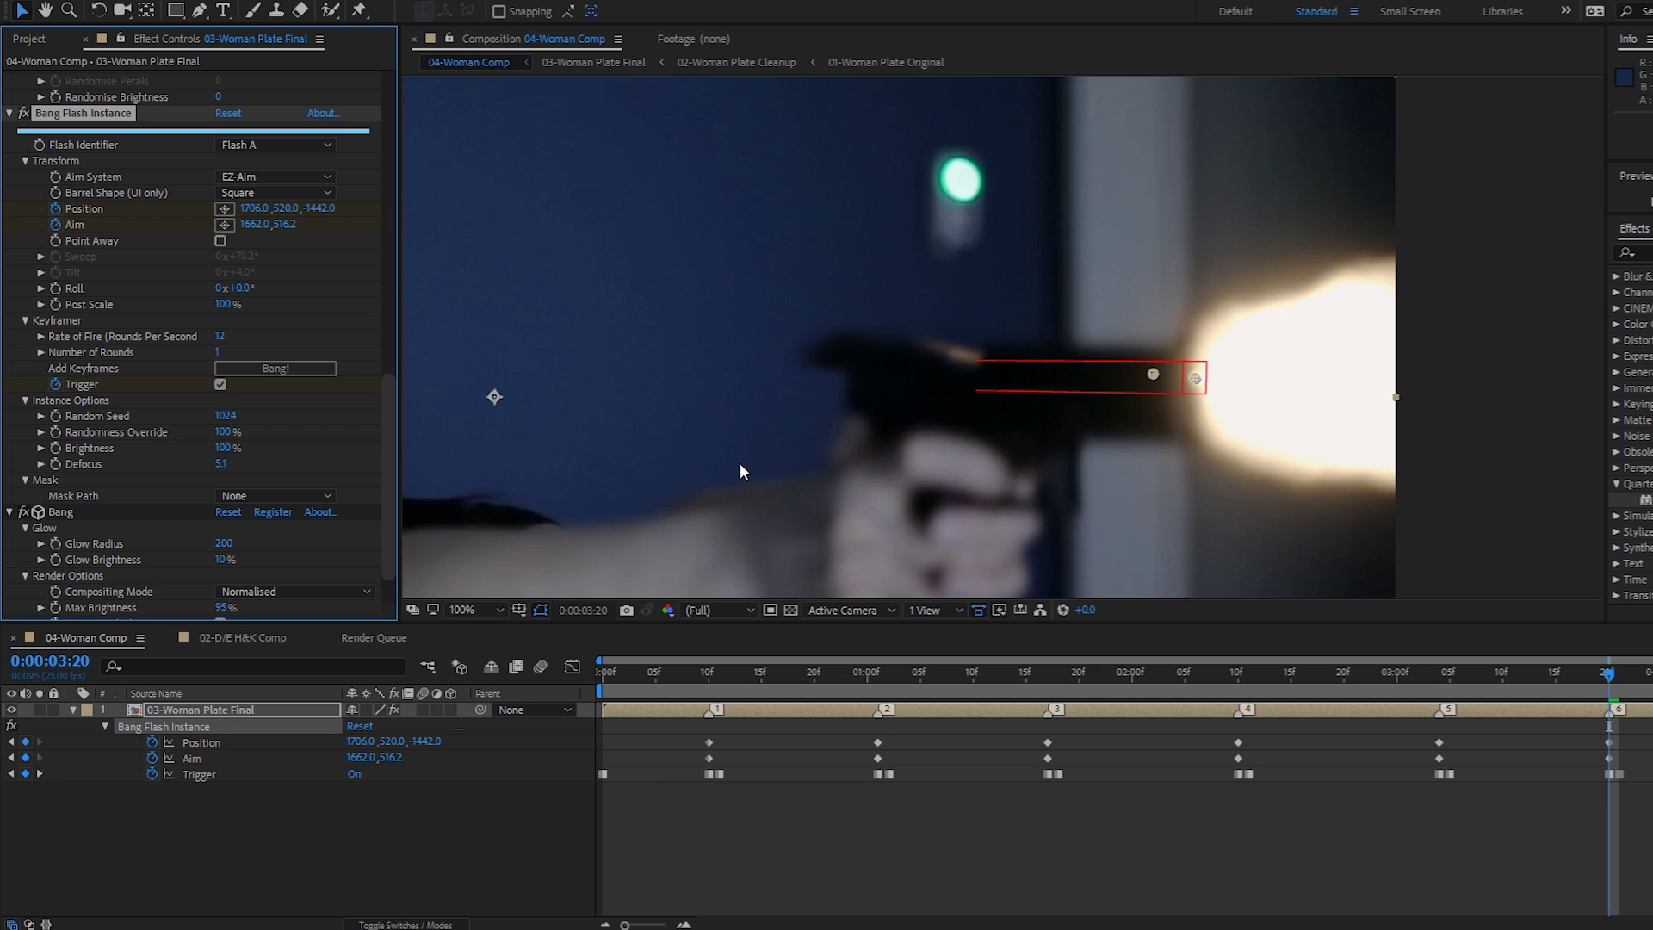
{"action": "key", "text": "ctrl+shift+h"}
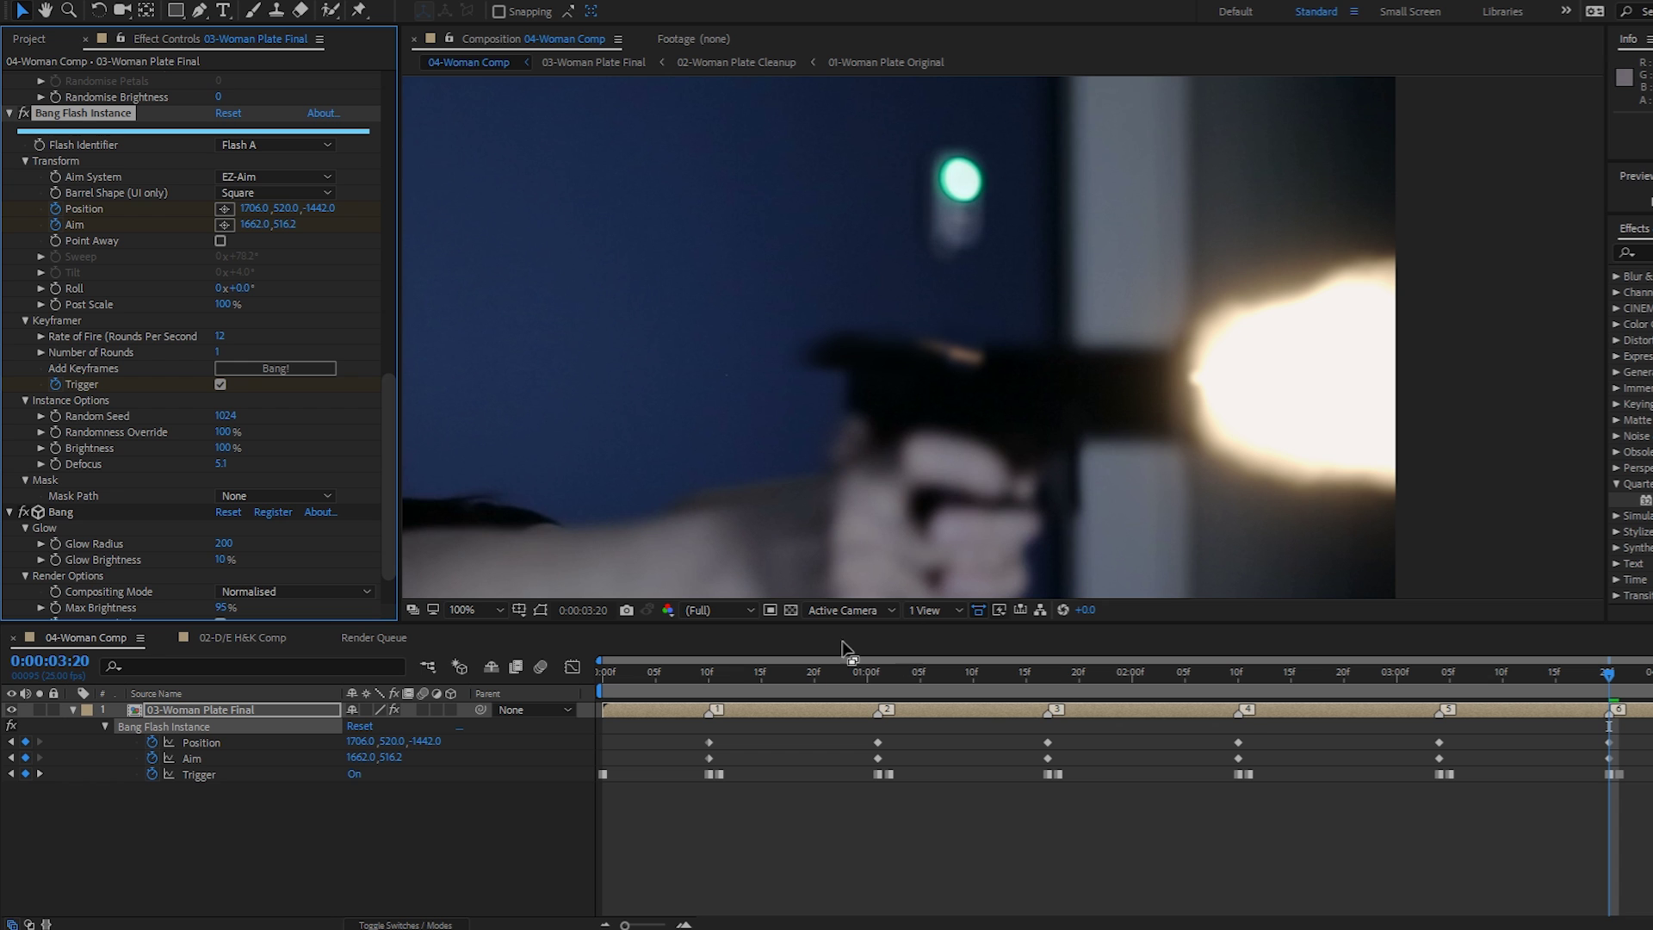
Reframe the viewer to the full shot, play it back, and scrub to the third shot.
{"action": "scroll", "coordinate": [881, 470], "scroll_direction": "down", "scroll_amount": 2}
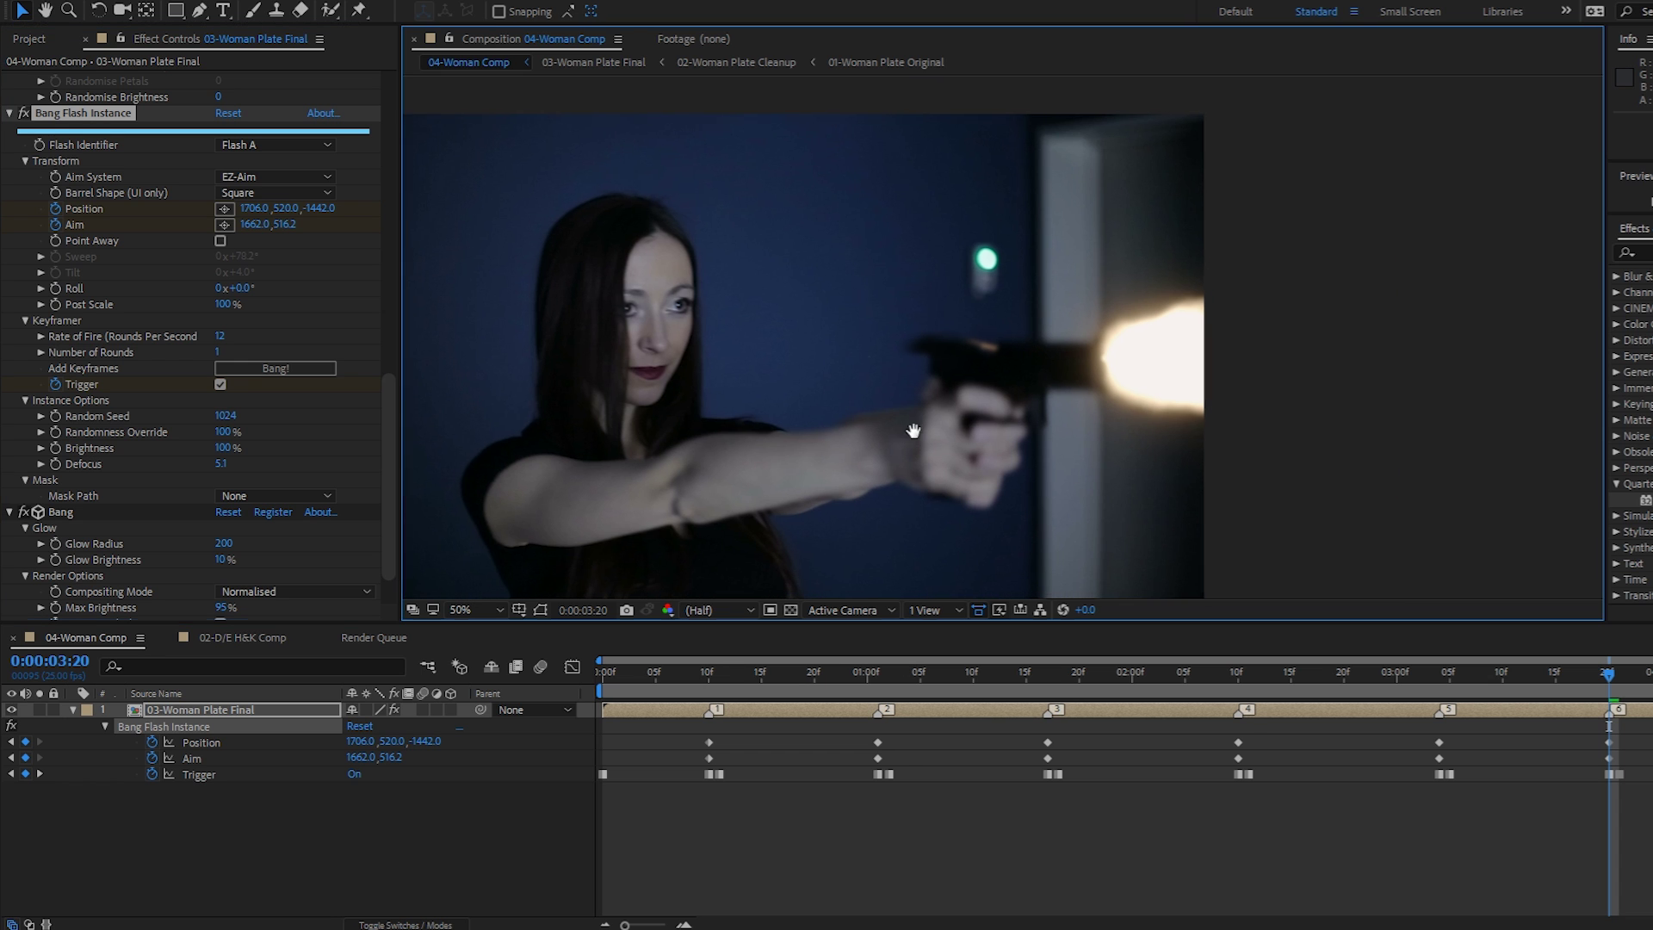
{"action": "left_click_drag", "start_coordinate": [945, 432], "coordinate": [1122, 398]}
{"action": "key", "text": "space"}
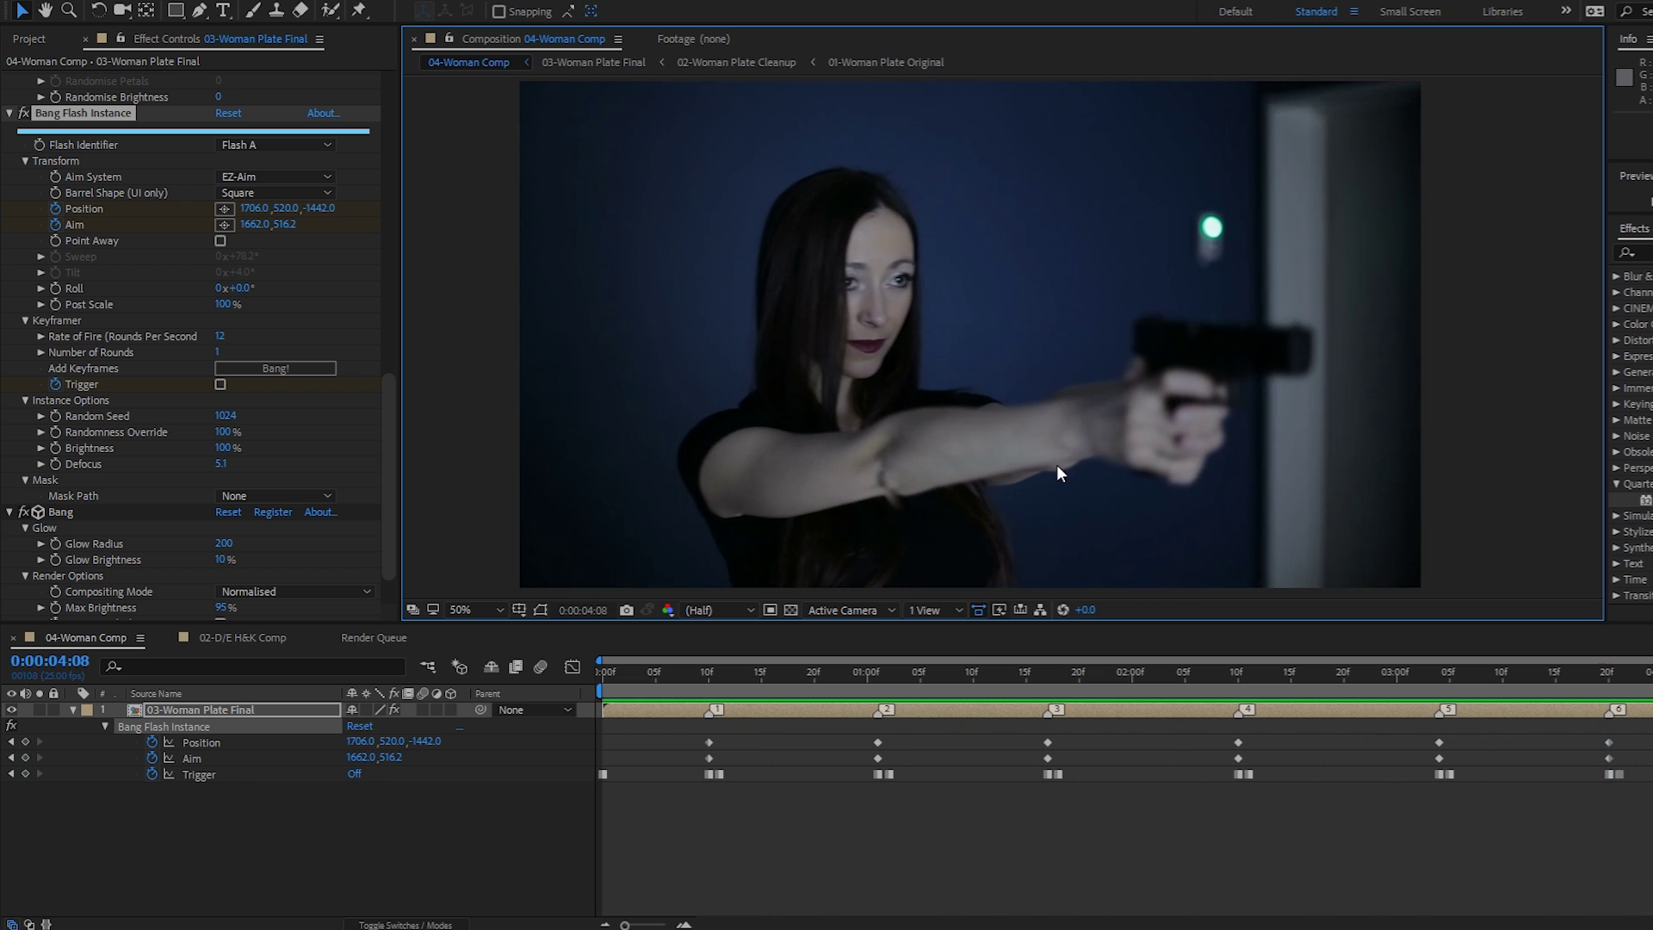
{"action": "left_click_drag", "start_coordinate": [692, 679], "coordinate": [1046, 691]}
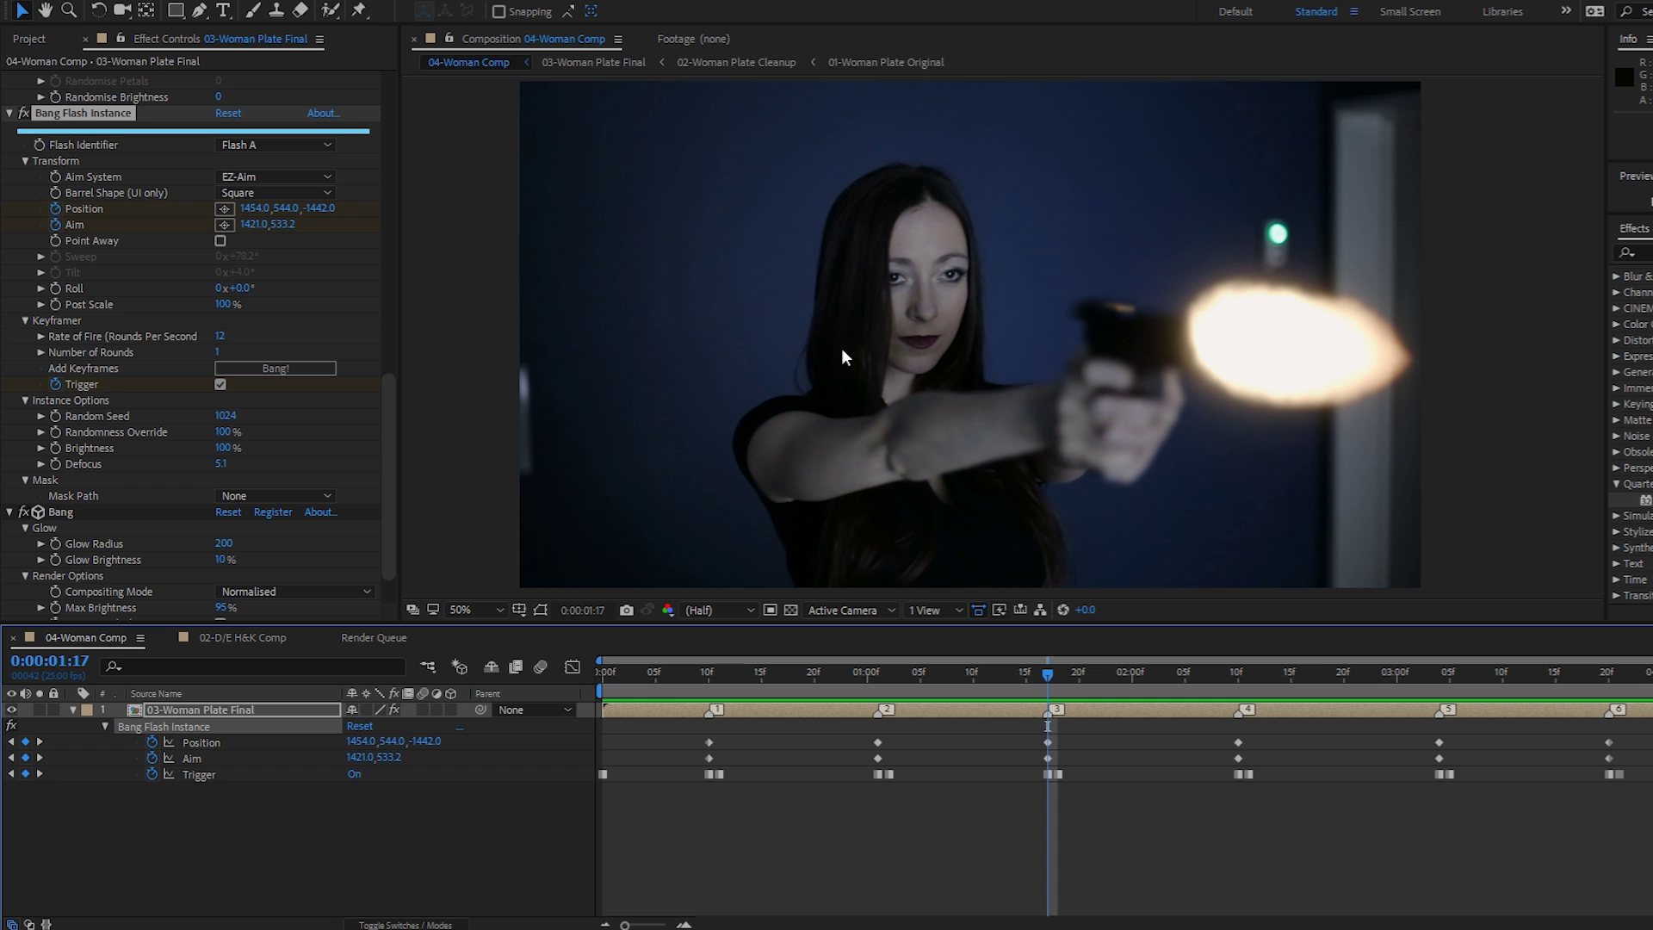
Scroll Effect Controls up to Bang Flash Builder's Main Shape settings.
{"action": "key", "text": "ctrl+space"}
{"action": "key", "text": "Escape"}
{"action": "left_click_drag", "start_coordinate": [388, 407], "coordinate": [370, 120]}
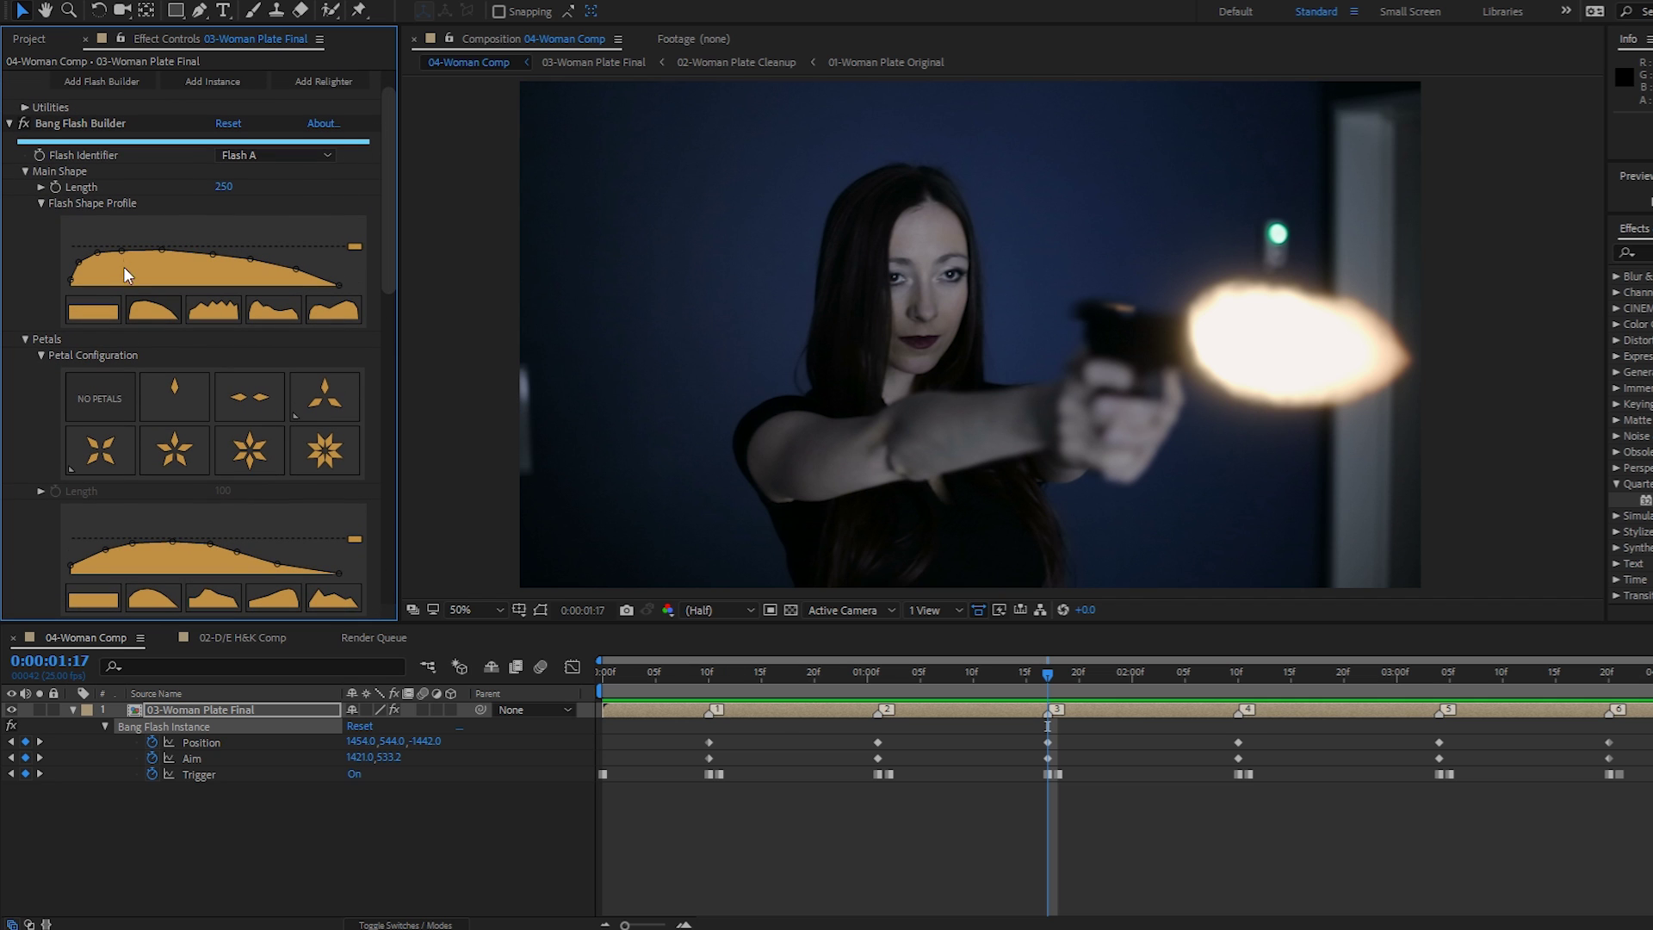
Set Bang Flash Builder's Main Shape Length to 240.
{"action": "left_click", "coordinate": [78, 126]}
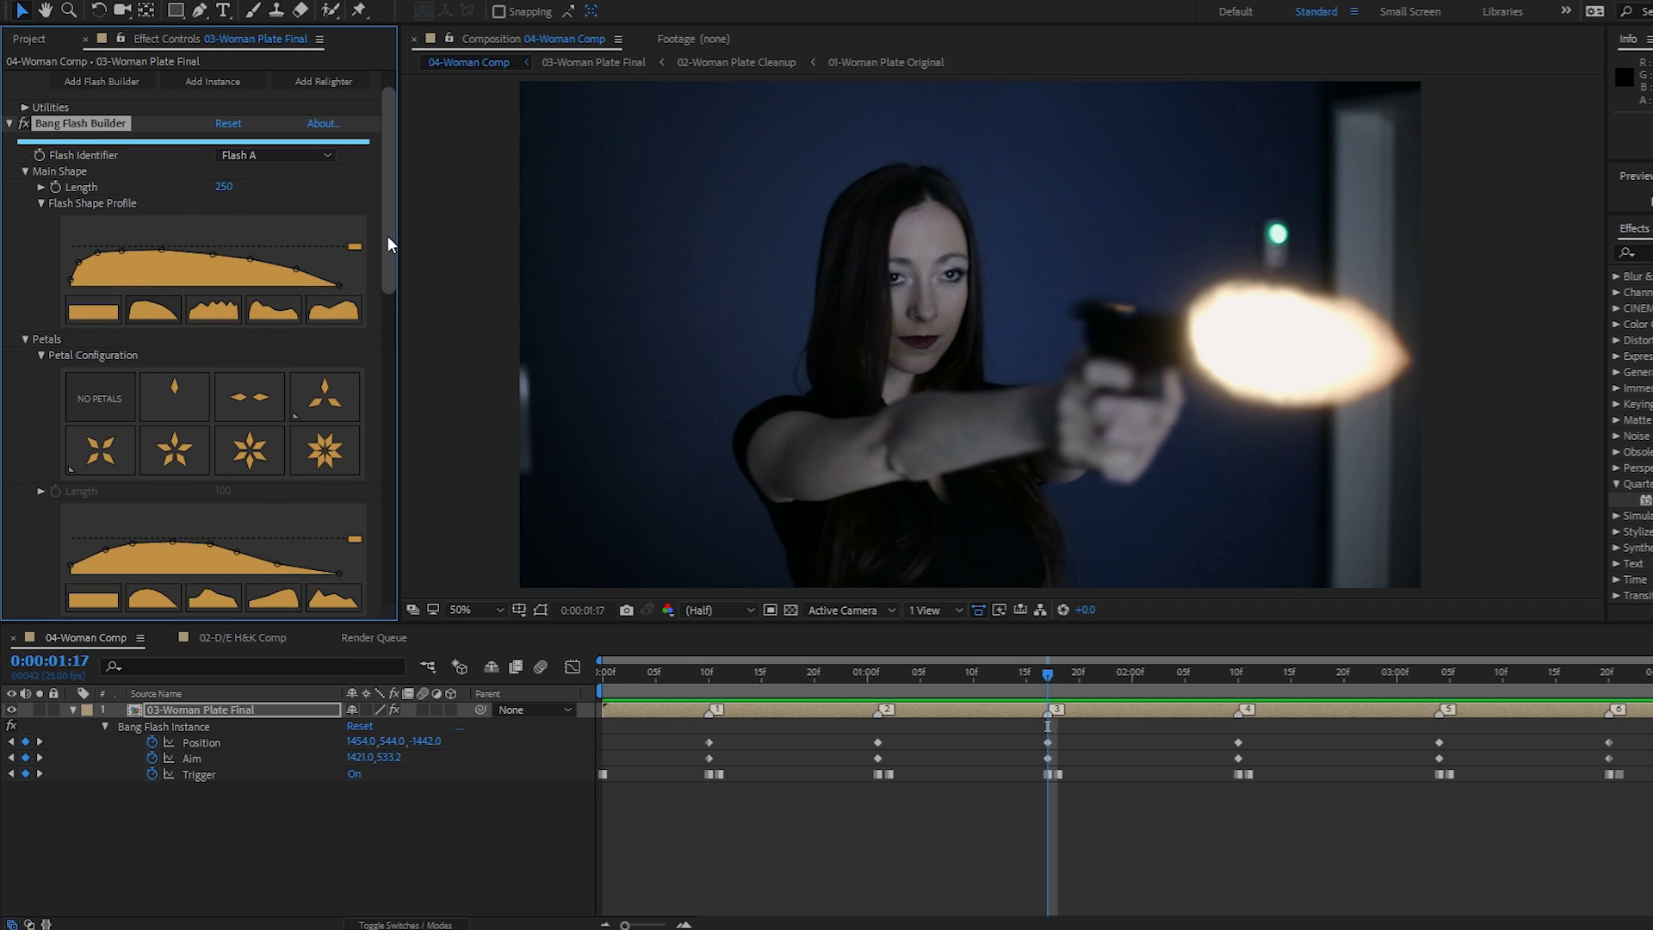
{"action": "left_click_drag", "start_coordinate": [387, 236], "coordinate": [385, 250]}
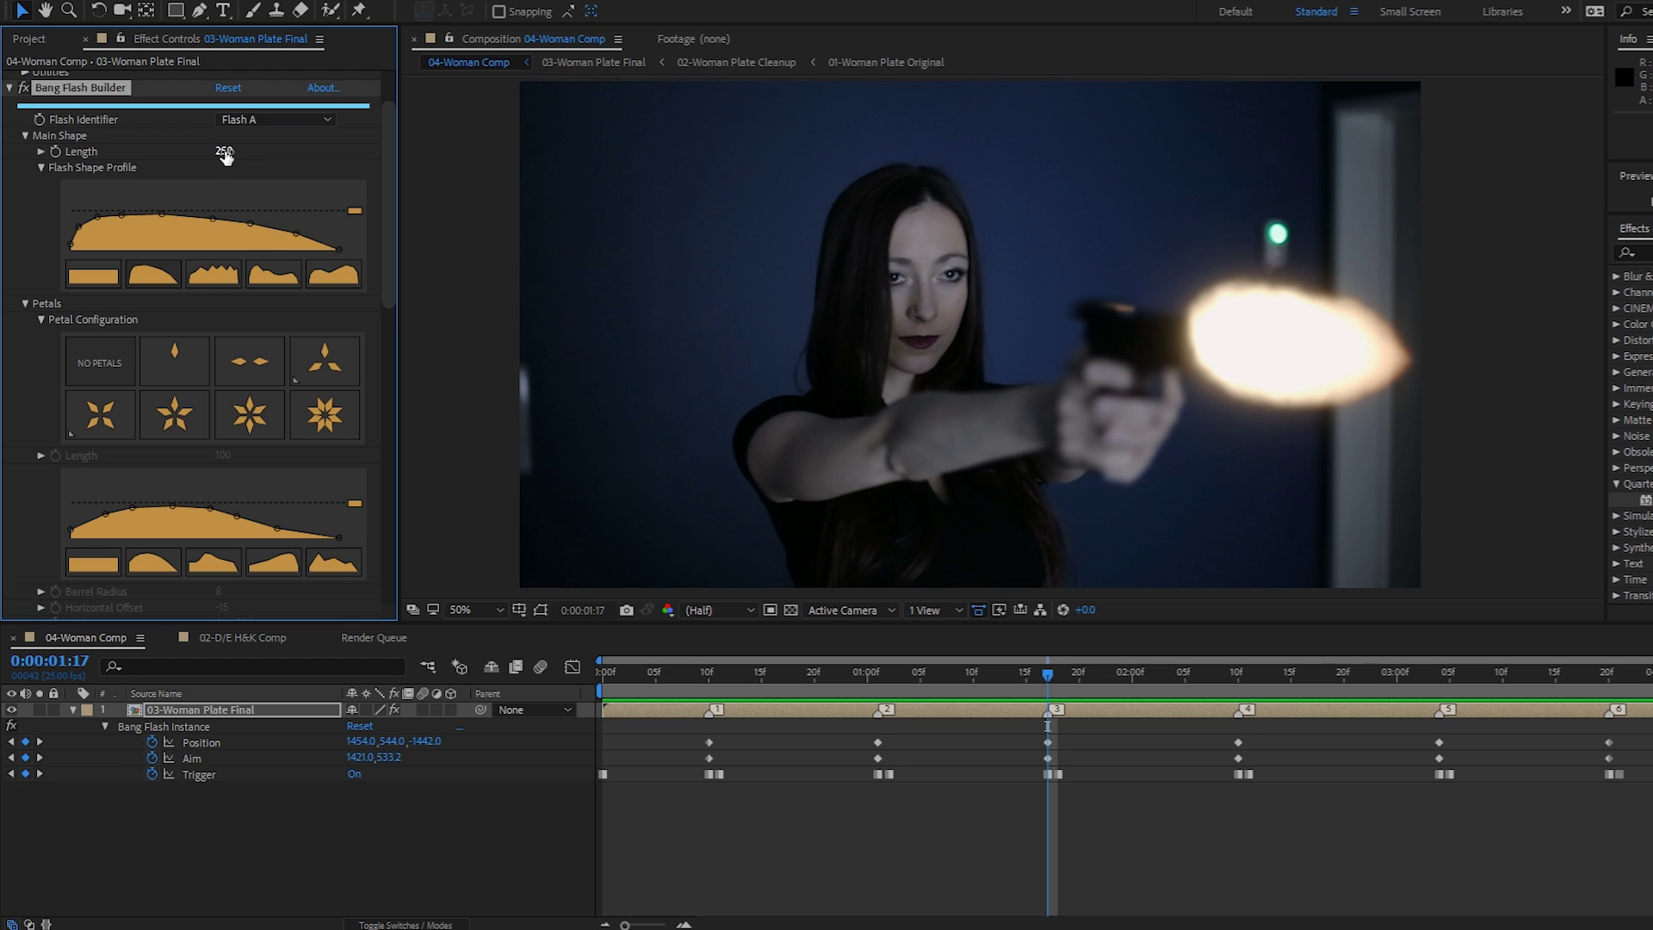
{"action": "mouse_move", "coordinate": [224, 153]}
{"action": "left_mouse_down"}
{"action": "mouse_move", "coordinate": [28, 161]}
{"action": "mouse_move", "coordinate": [878, 195]}
{"action": "mouse_move", "coordinate": [594, 199]}
{"action": "mouse_move", "coordinate": [641, 201]}
{"action": "left_mouse_up"}
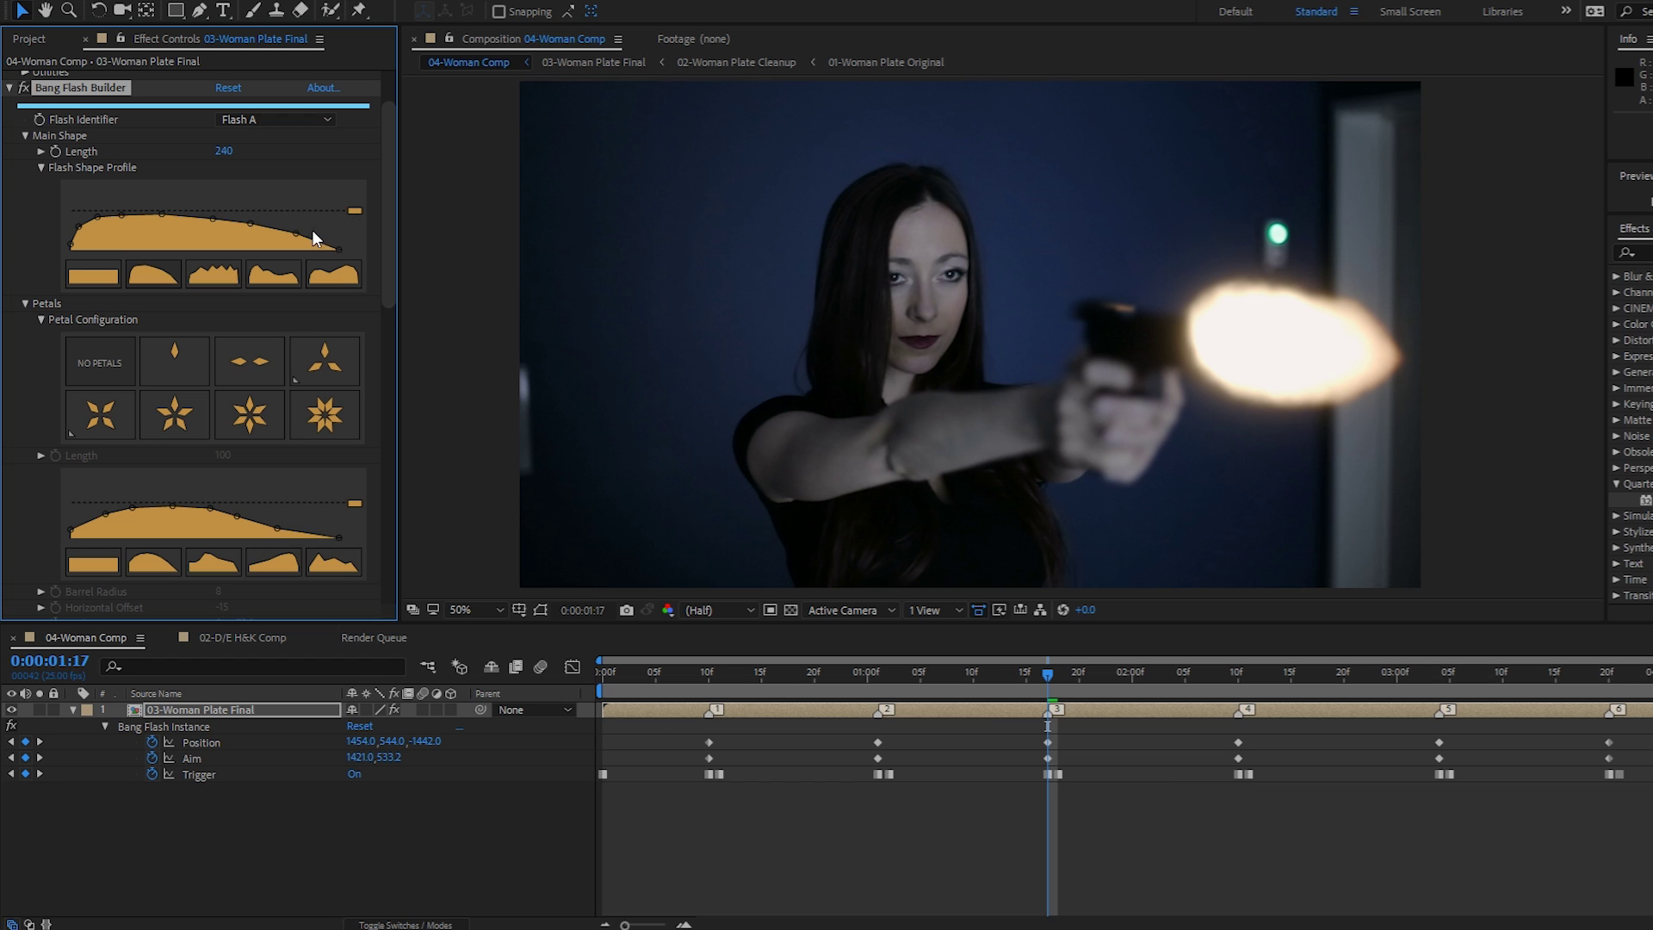
Try a taller, then flatter Flash Shape Profile height before raising it back up.
{"action": "left_click_drag", "start_coordinate": [356, 211], "coordinate": [357, 184]}
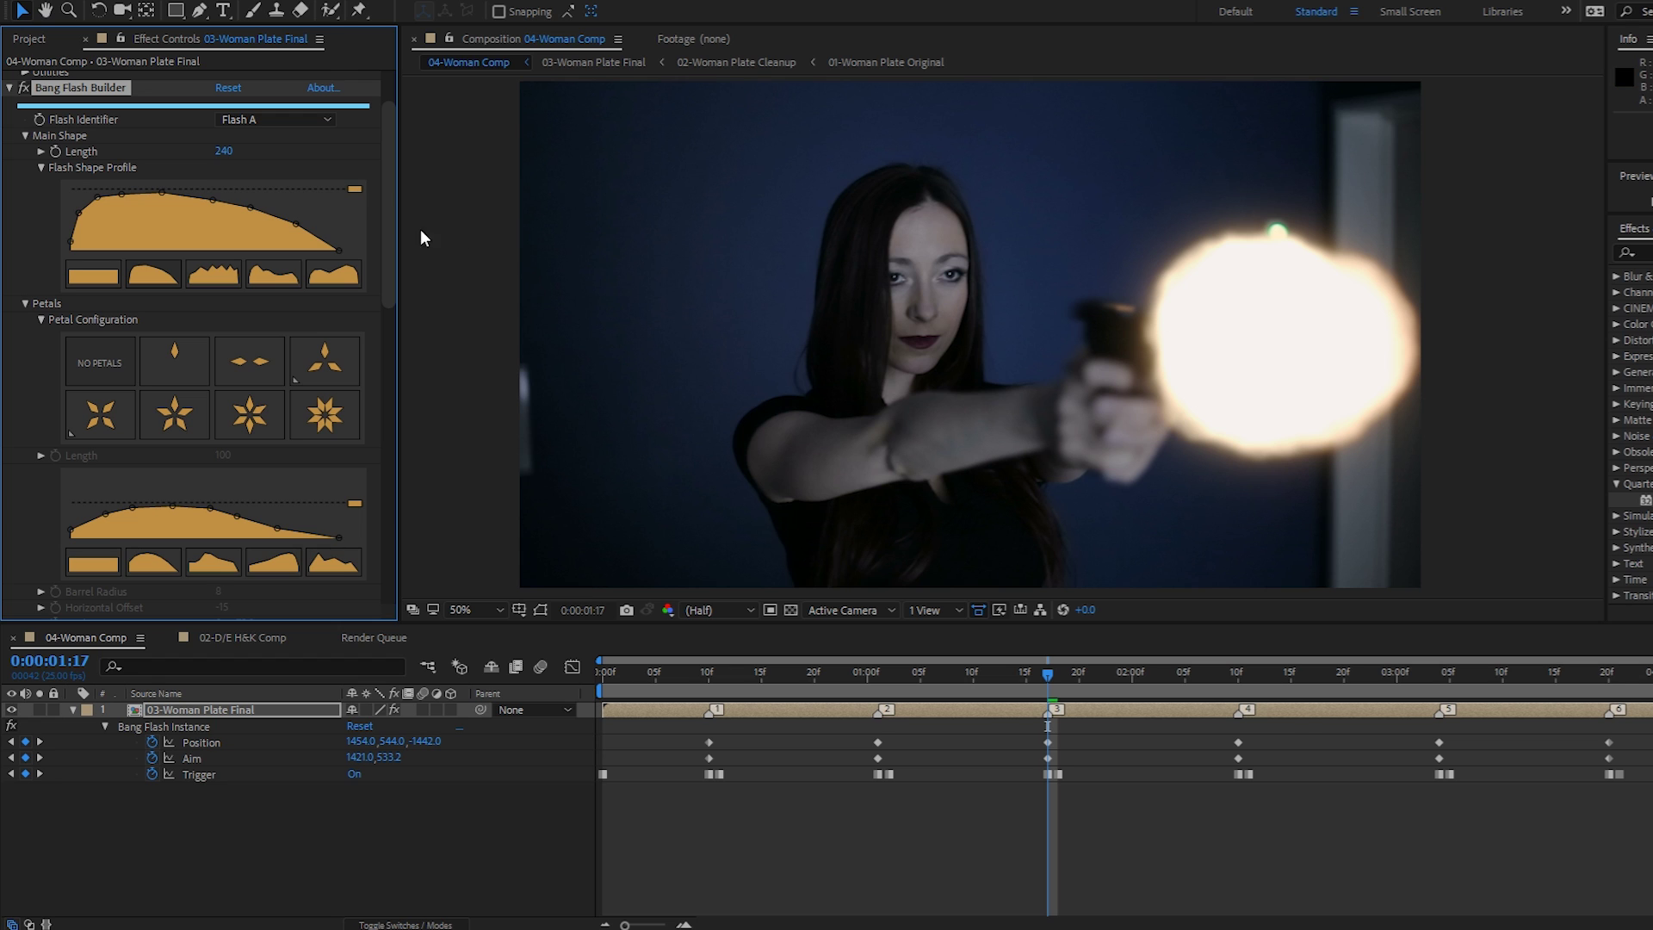
{"action": "left_click_drag", "start_coordinate": [354, 189], "coordinate": [355, 219]}
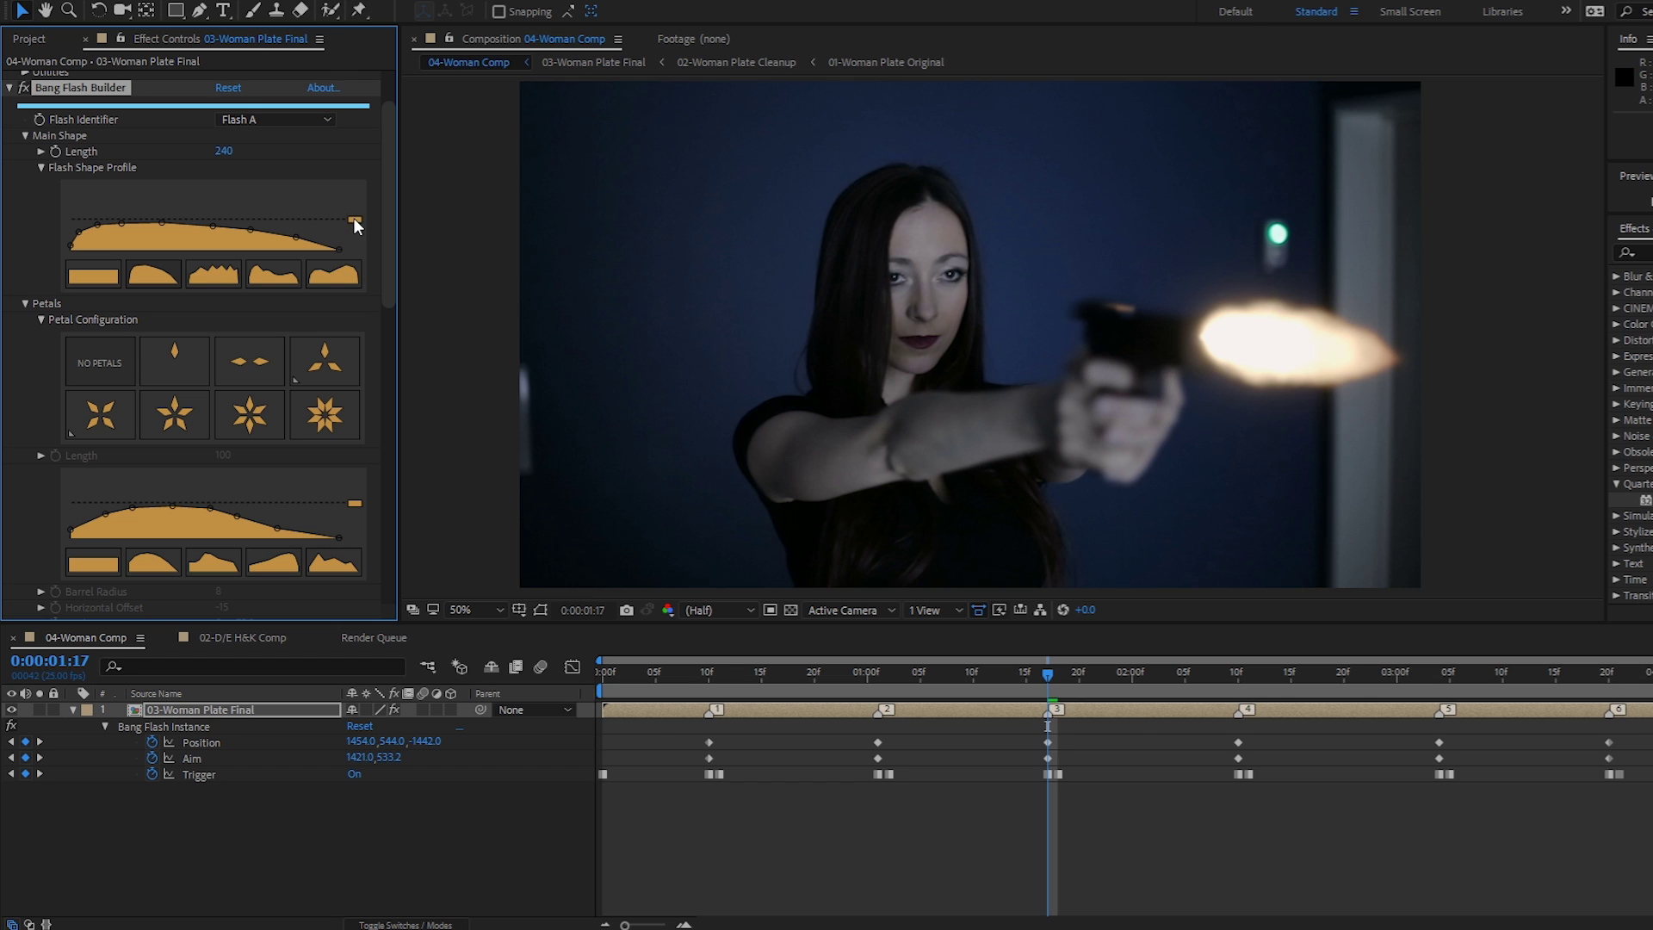
{"action": "left_click_drag", "start_coordinate": [353, 217], "coordinate": [351, 210]}
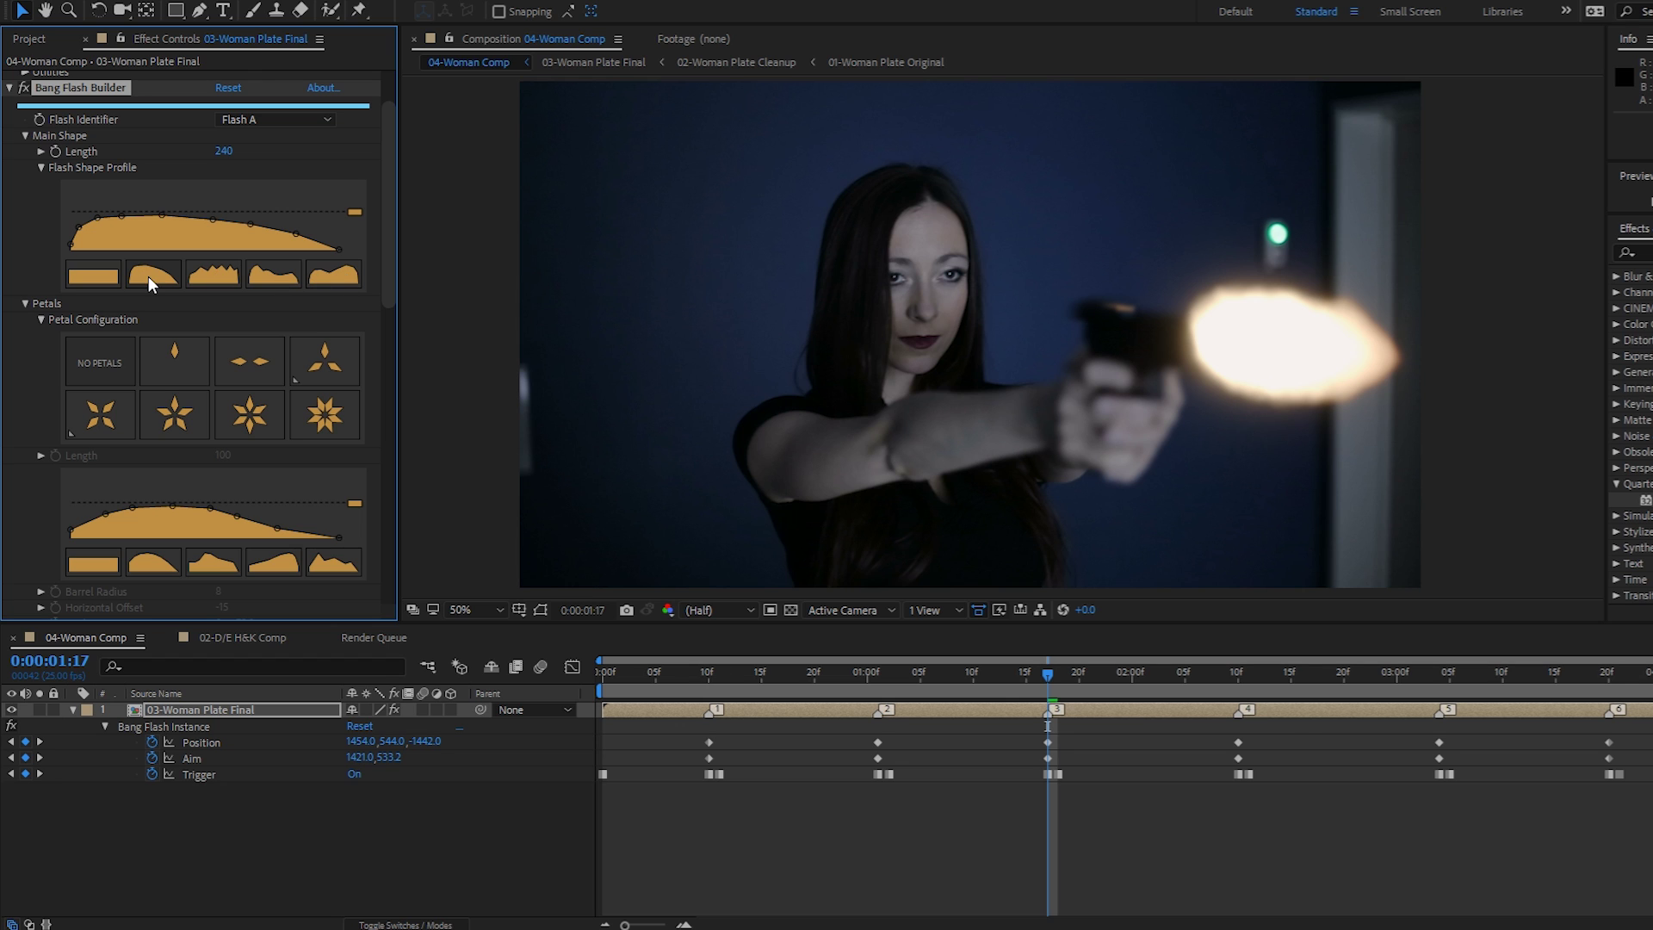
Try several Flash Shape Profile presets, settling on the flat shape.
{"action": "left_click", "coordinate": [204, 274]}
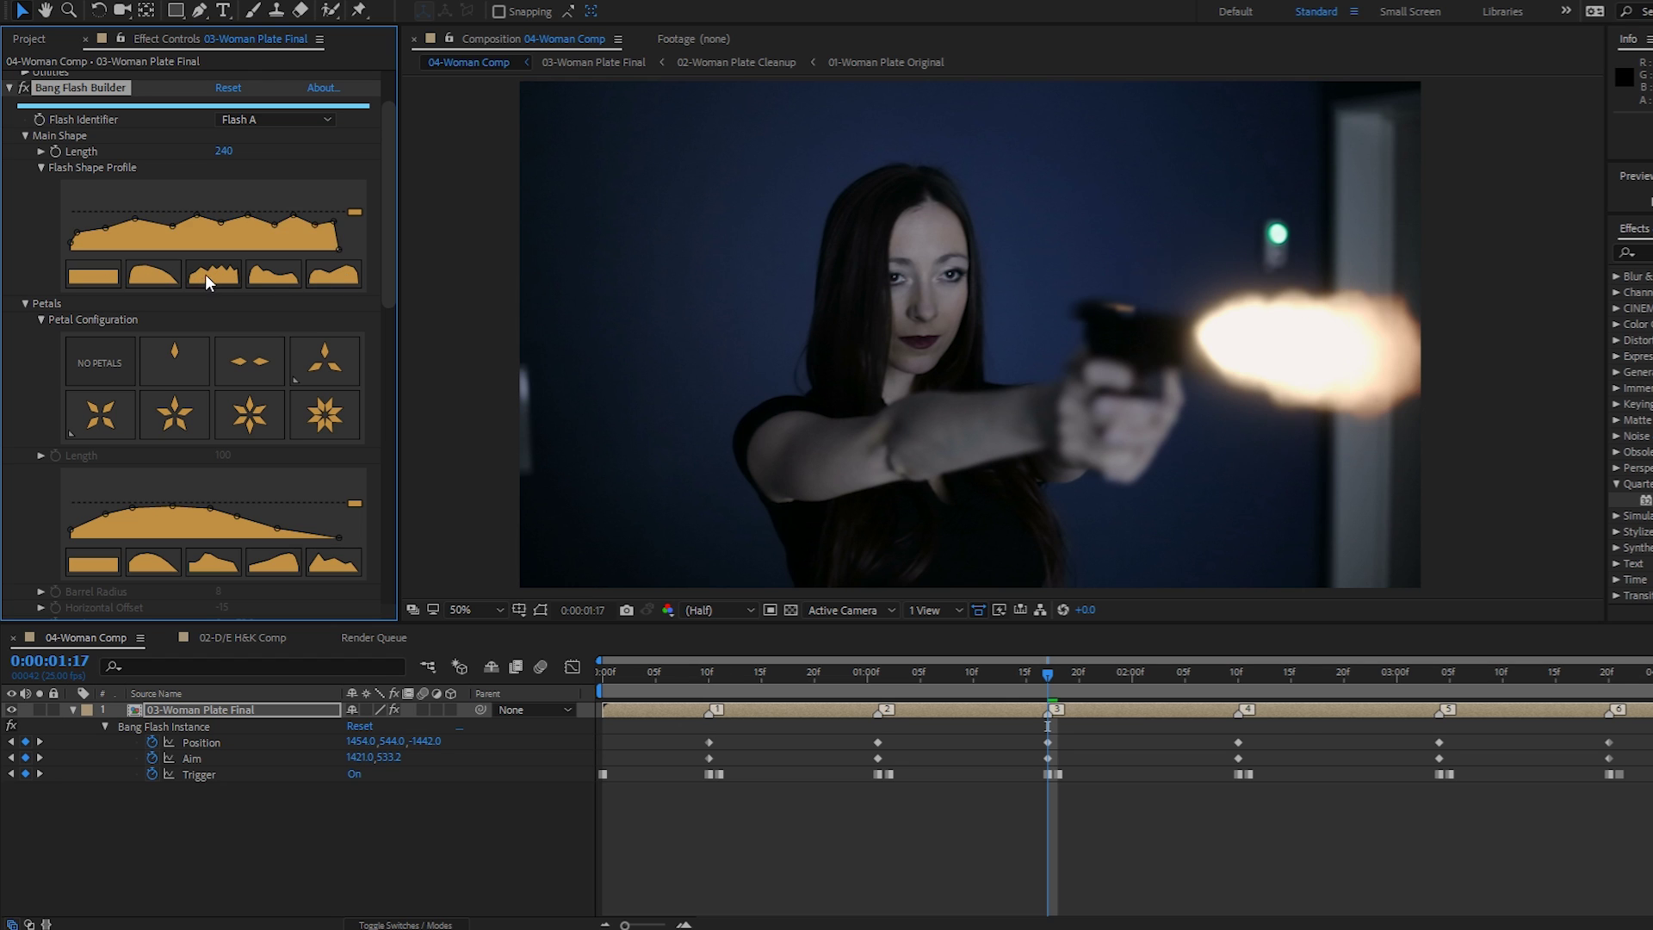
{"action": "left_click", "coordinate": [276, 278]}
{"action": "left_click", "coordinate": [340, 274]}
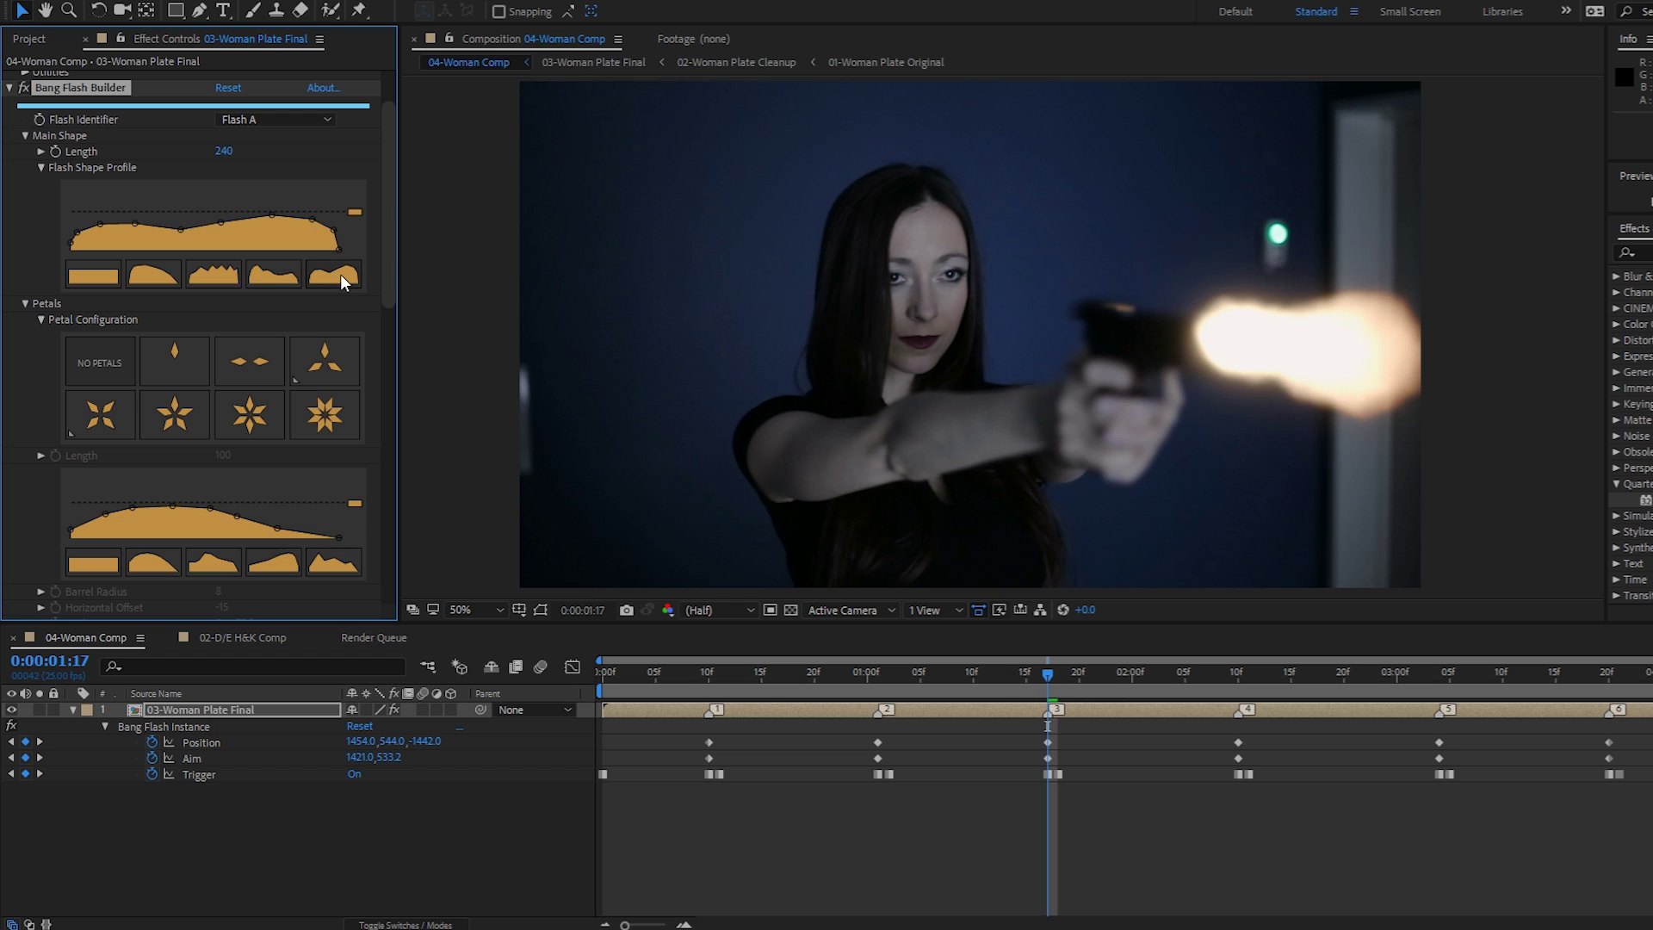
{"action": "left_click", "coordinate": [269, 276]}
{"action": "left_click", "coordinate": [155, 275]}
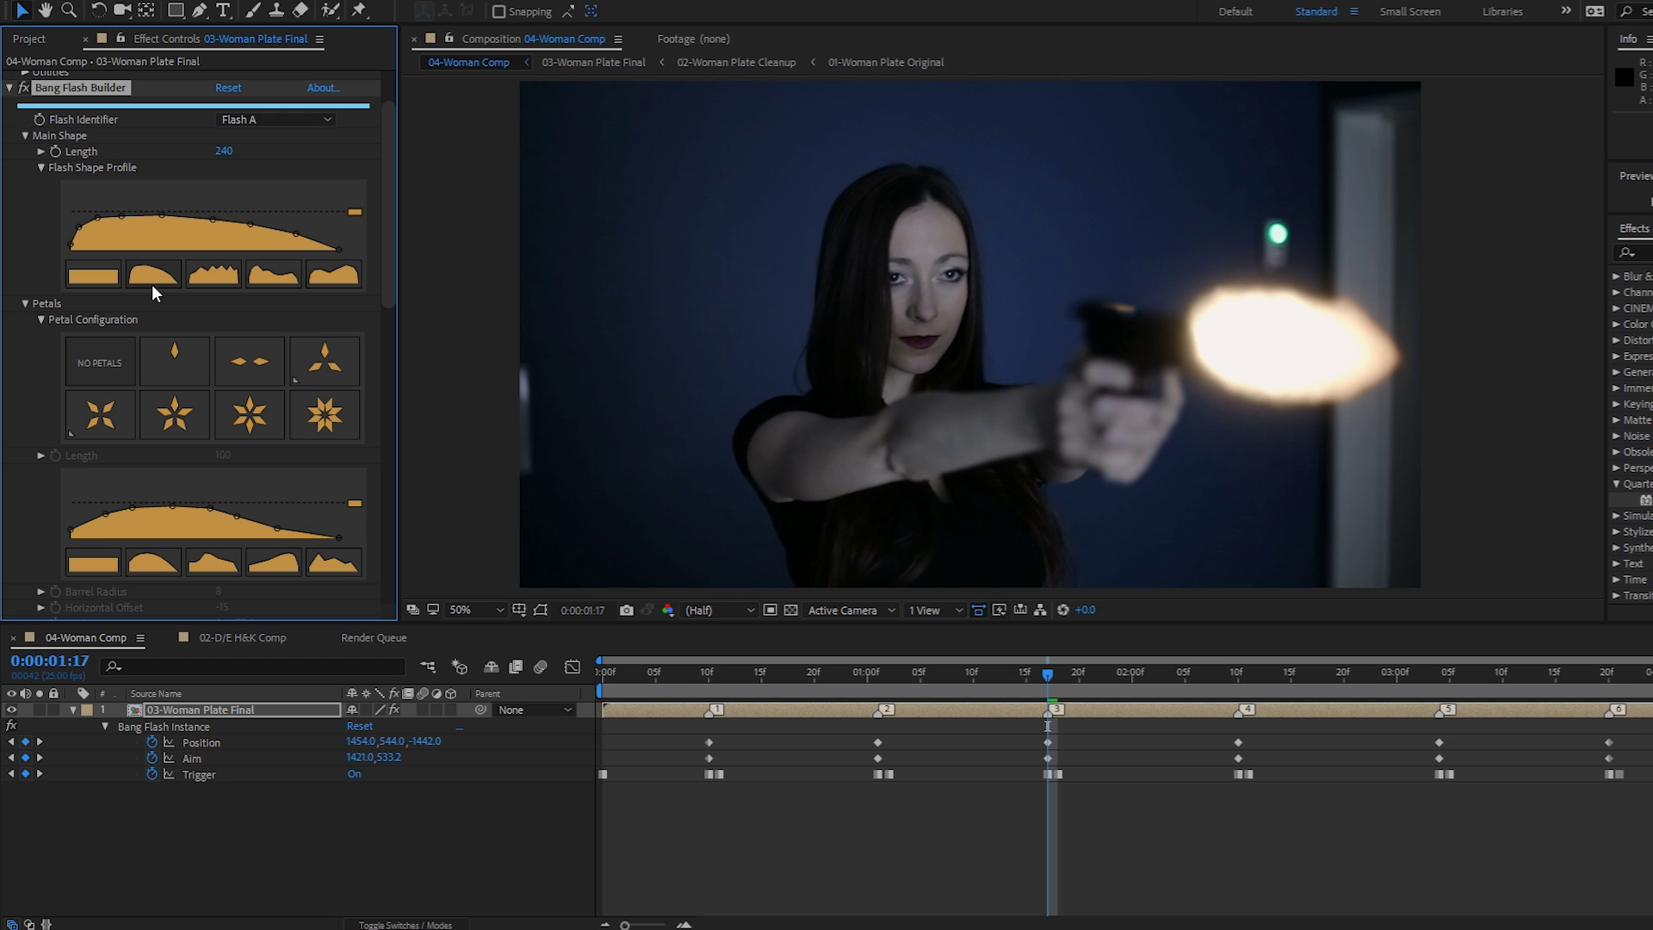
{"action": "left_click", "coordinate": [86, 277]}
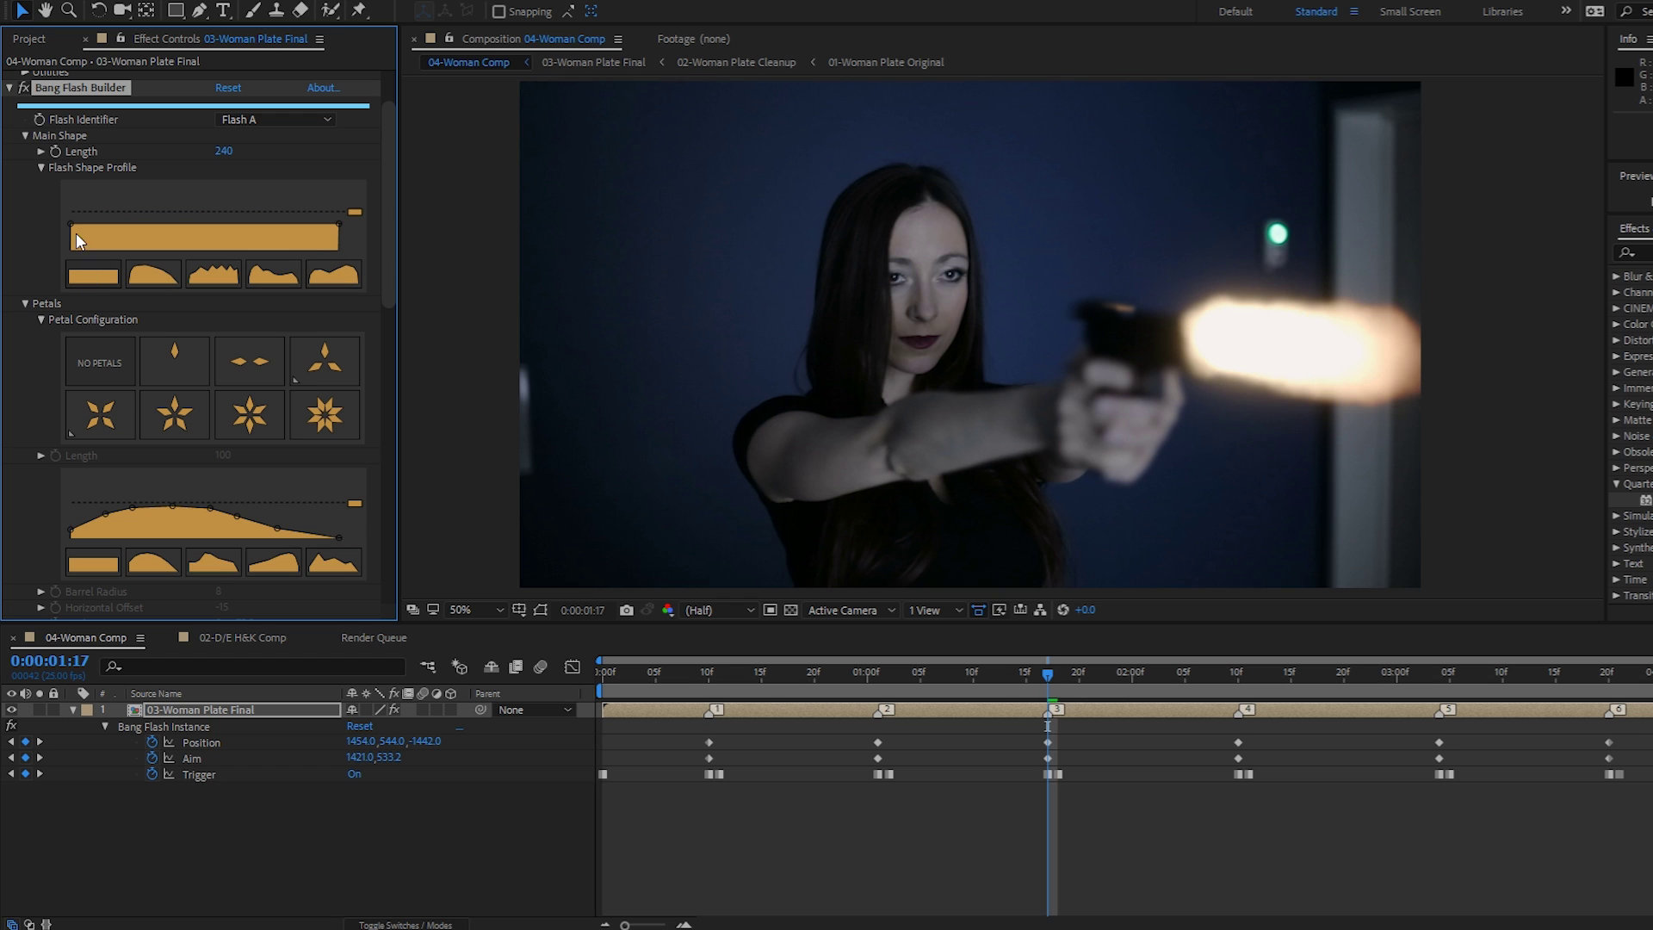
Add four control points to the profile and shape a custom bump, lowering the base.
{"action": "left_click", "coordinate": [126, 224]}
{"action": "left_click", "coordinate": [173, 225]}
{"action": "left_click", "coordinate": [249, 225]}
{"action": "left_click", "coordinate": [302, 224]}
{"action": "left_click_drag", "start_coordinate": [300, 226], "coordinate": [74, 231]}
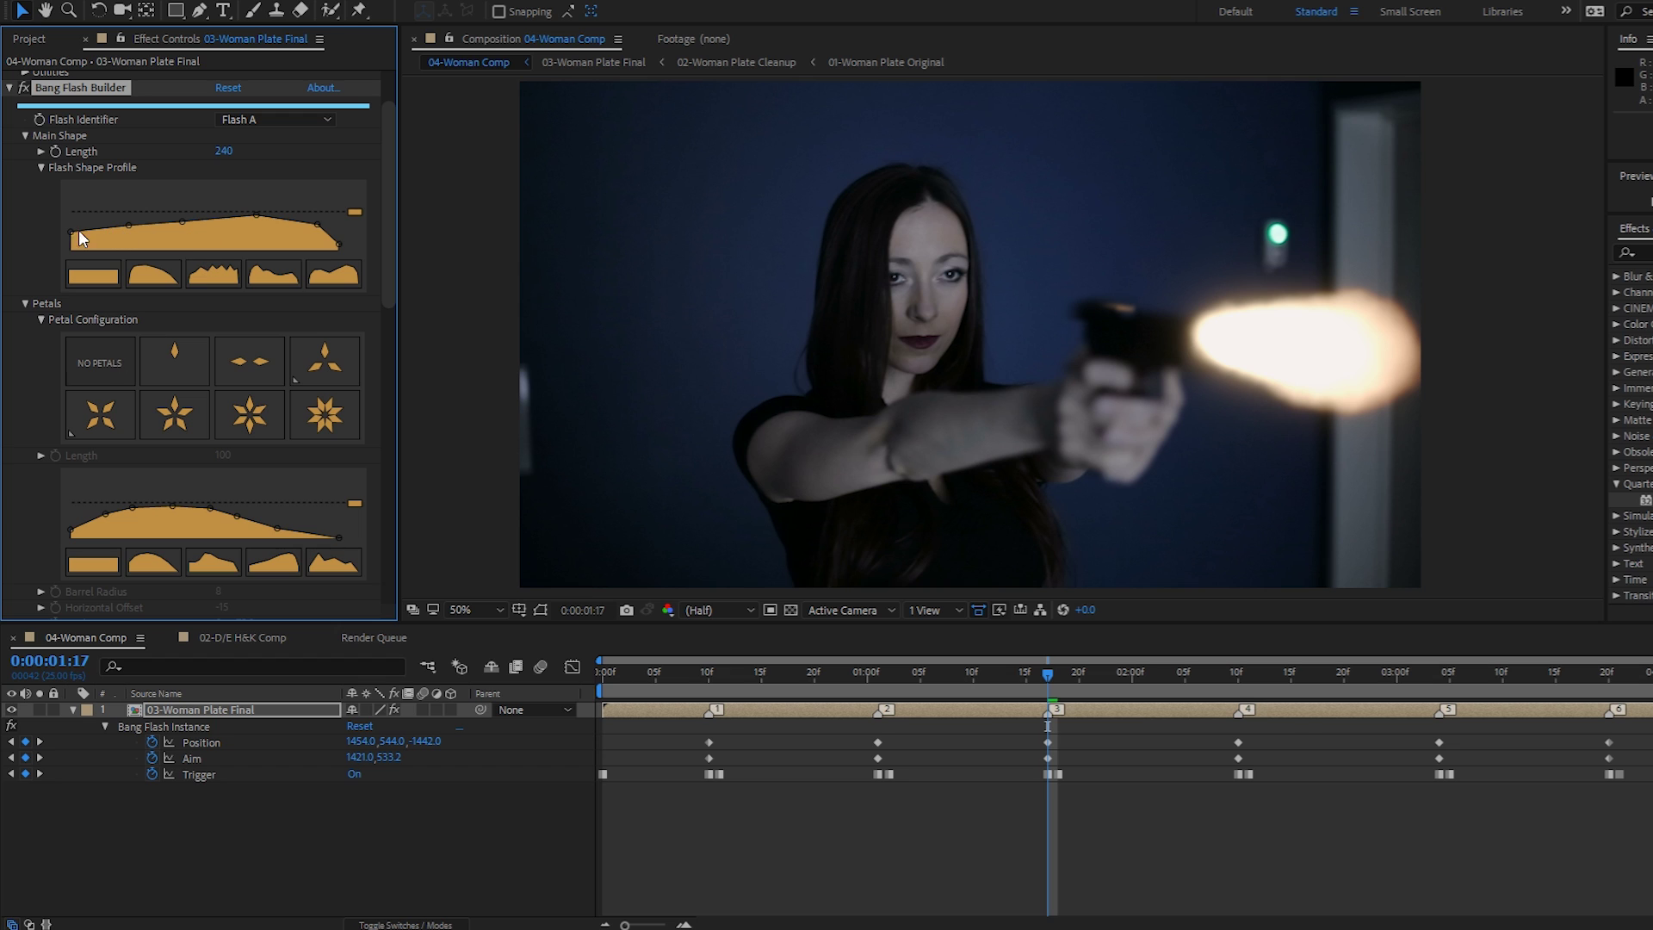
{"action": "left_click_drag", "start_coordinate": [128, 225], "coordinate": [128, 231]}
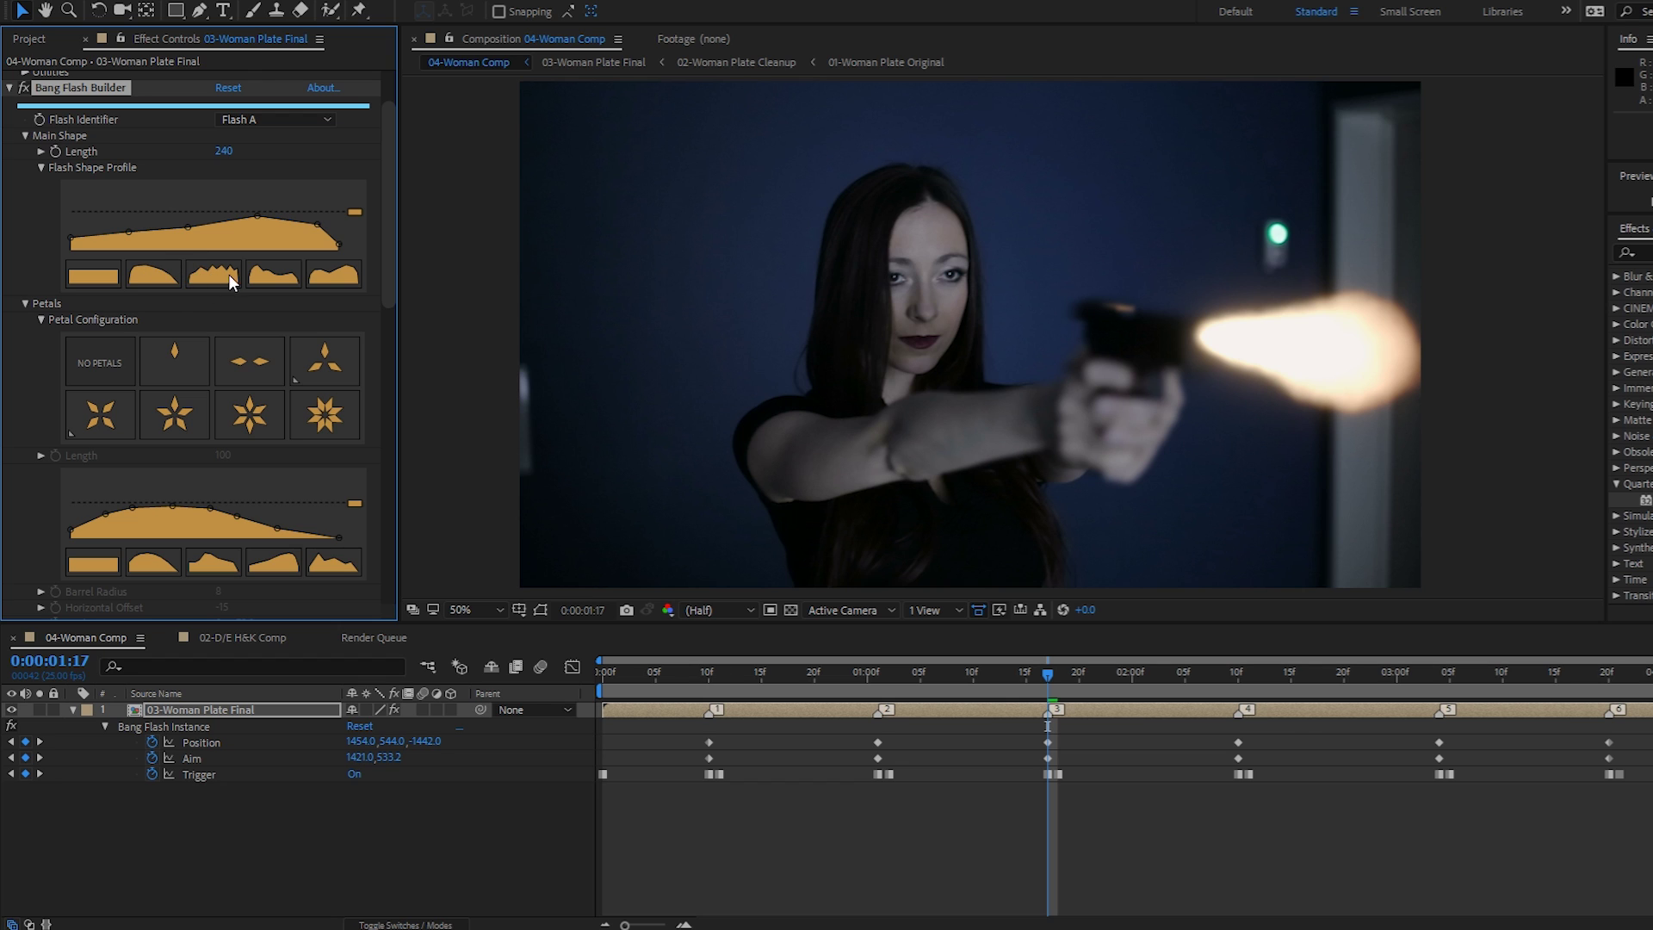
Apply the jagged Flash Shape Profile preset and raise its maximum height slightly.
{"action": "left_click", "coordinate": [265, 274]}
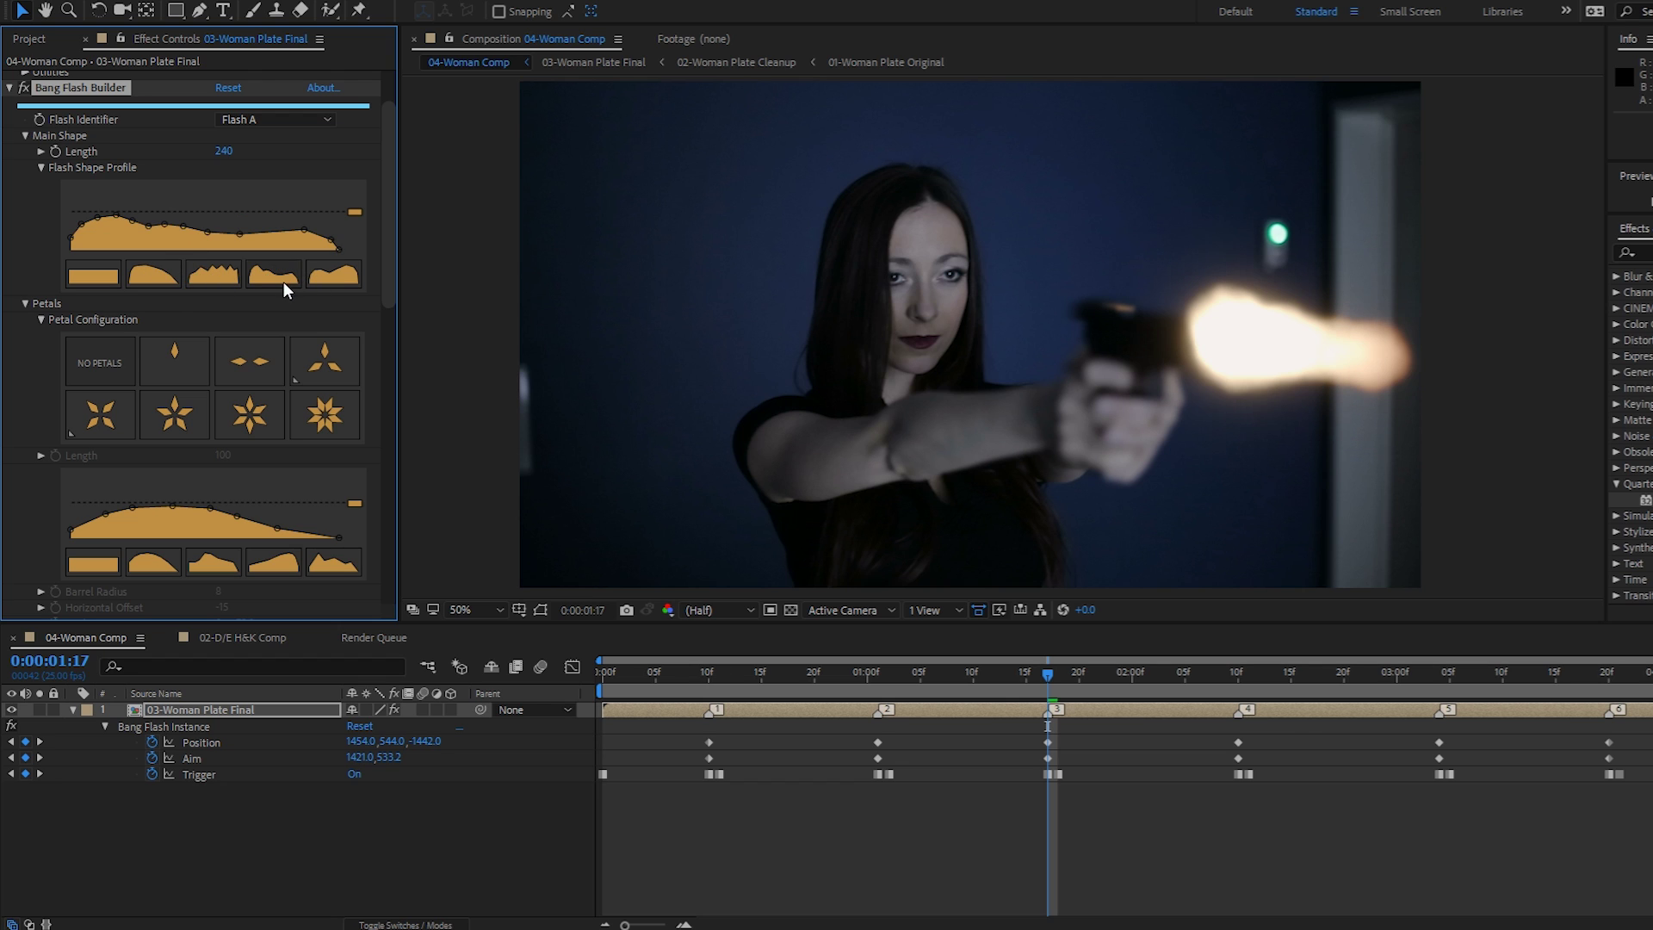
{"action": "left_click", "coordinate": [323, 281]}
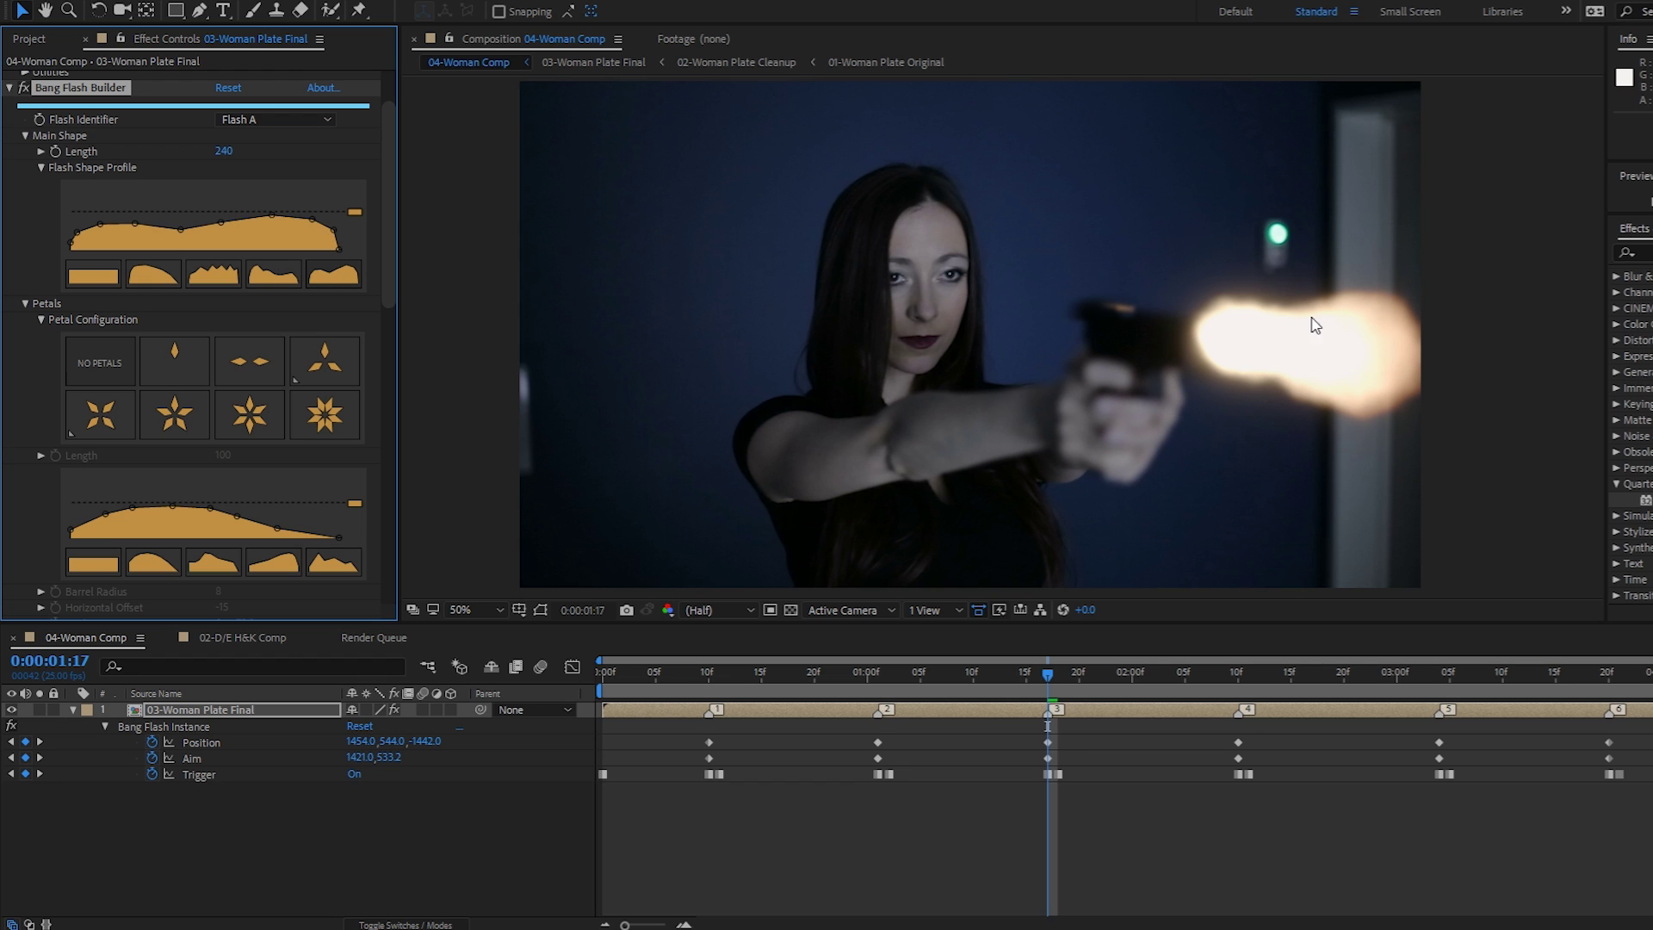
{"action": "left_click", "coordinate": [210, 272]}
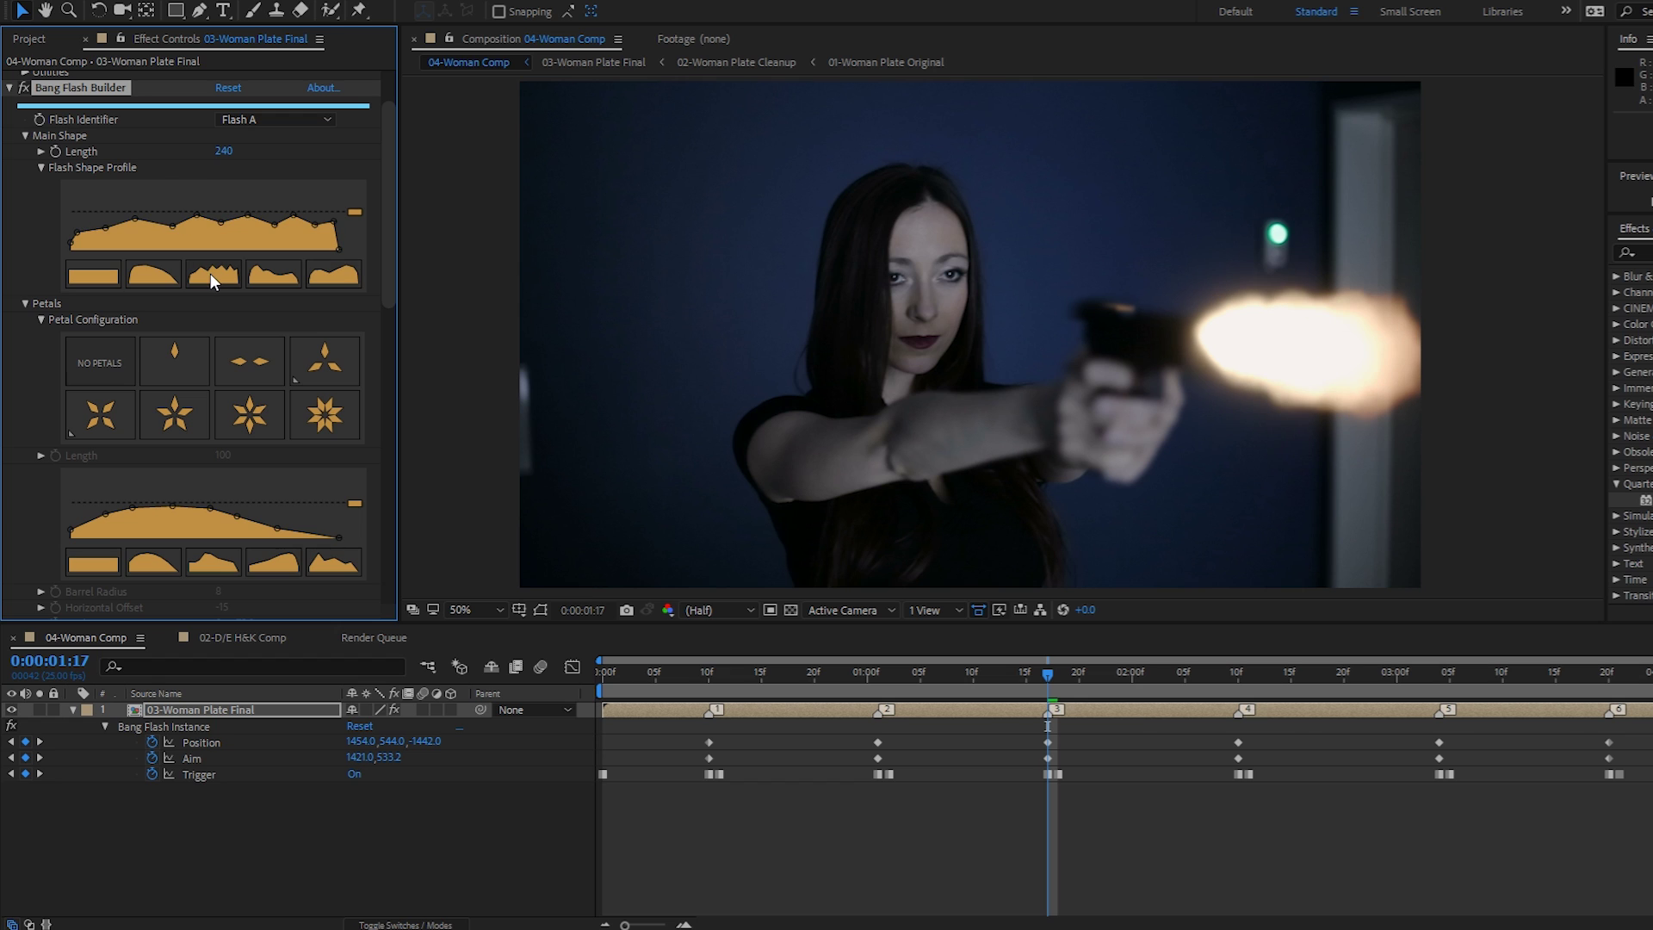
{"action": "left_click_drag", "start_coordinate": [359, 212], "coordinate": [359, 209]}
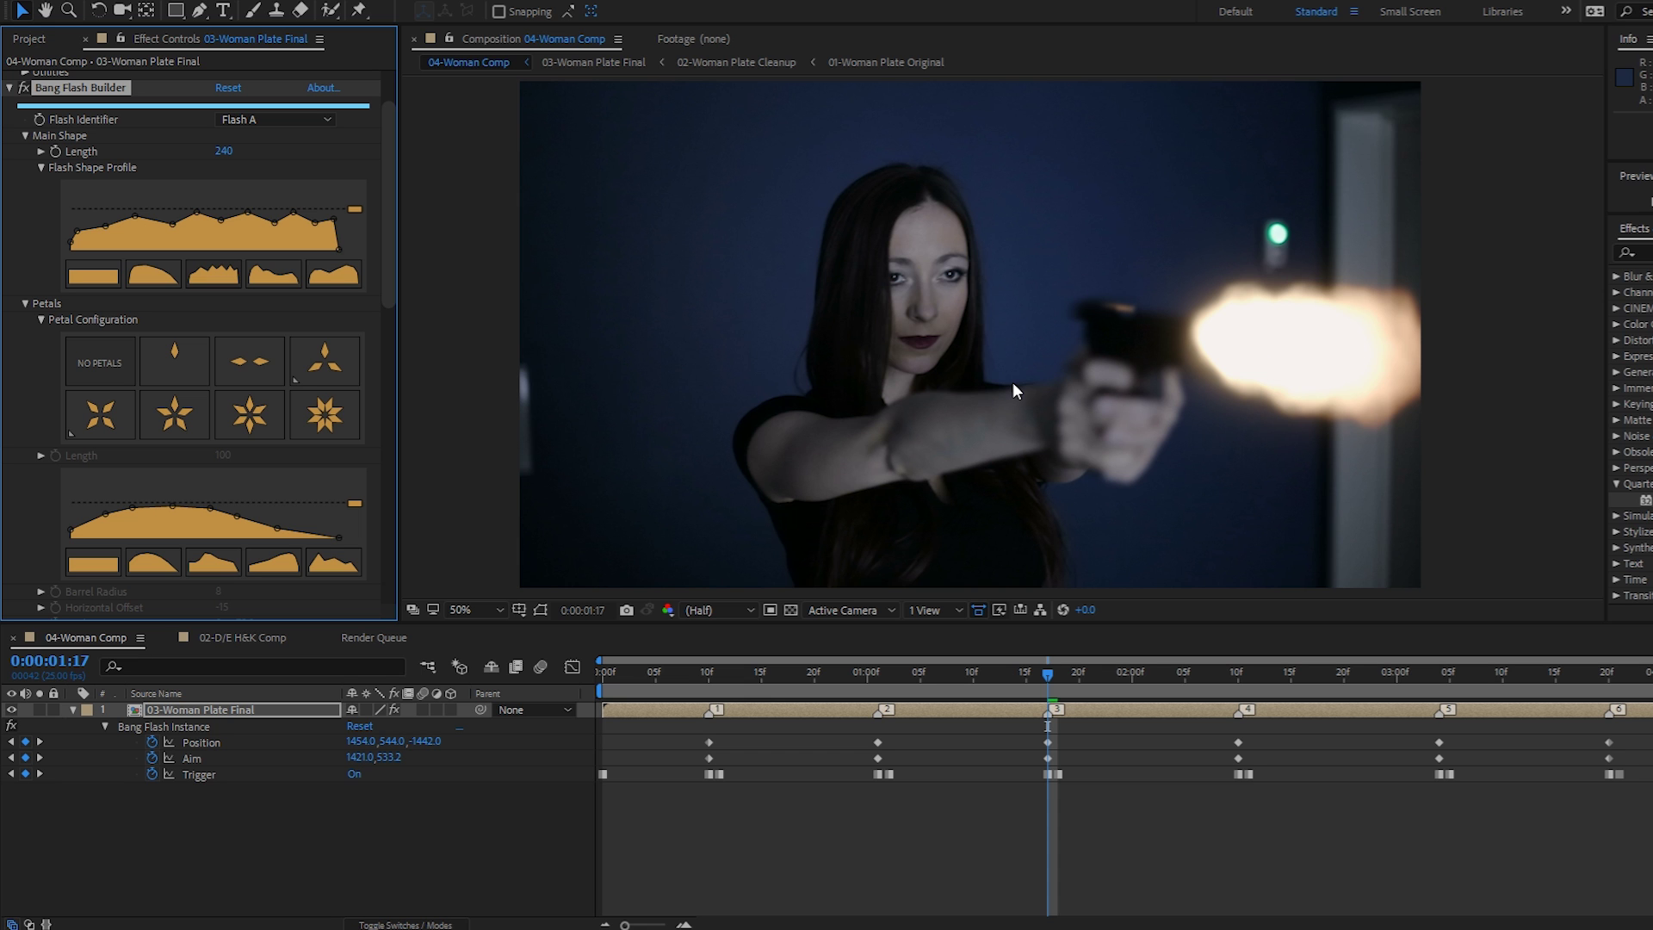
Run a RAM preview of the jagged-profile flashes, then stop it.
{"action": "key", "text": "space"}
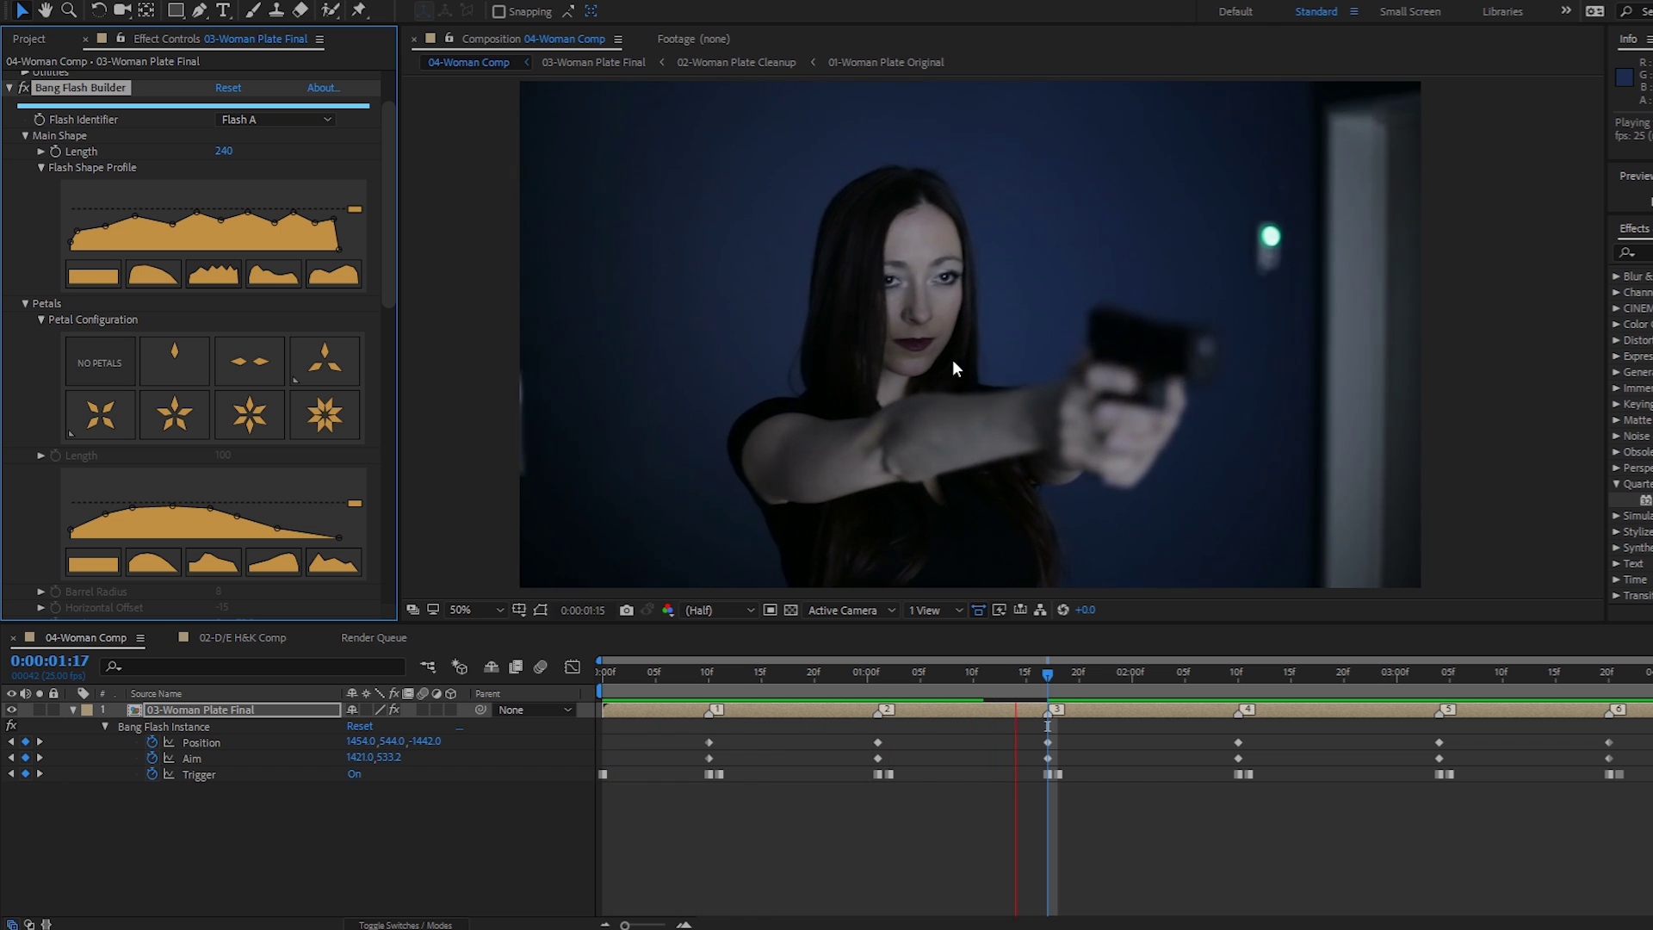
{"action": "key", "text": "space"}
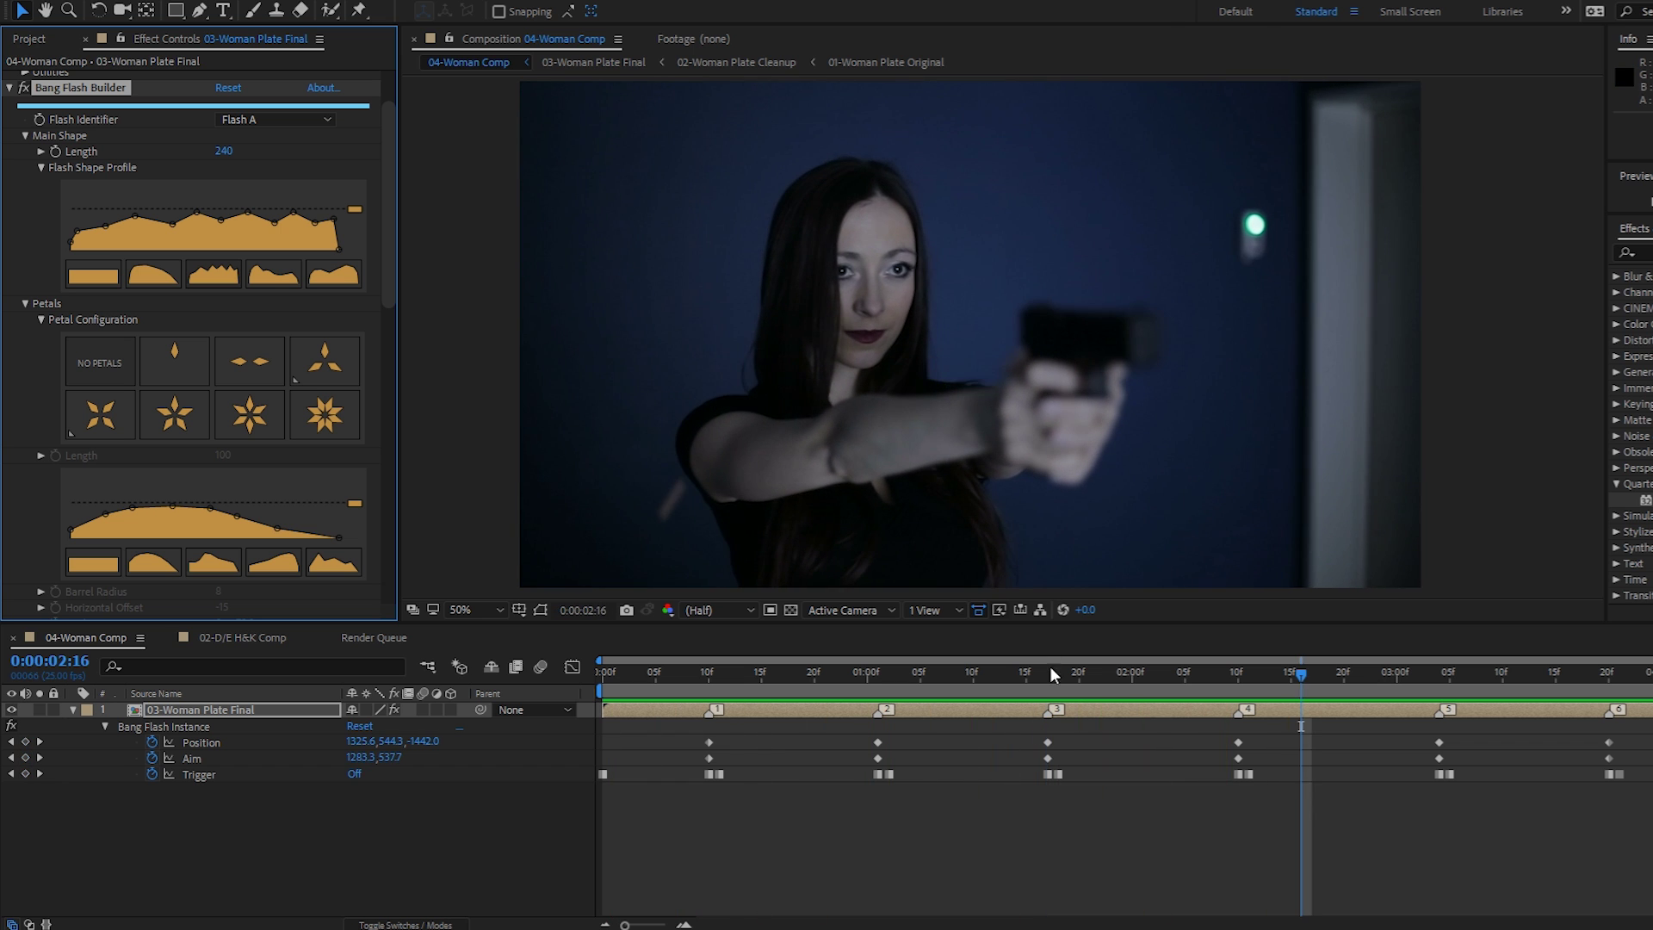
On the third shot, move Bang Flash Instance's Aim right to 1430.0,532.2.
{"action": "left_click", "coordinate": [1049, 672]}
{"action": "scroll", "coordinate": [301, 258], "scroll_direction": "down", "scroll_amount": 6}
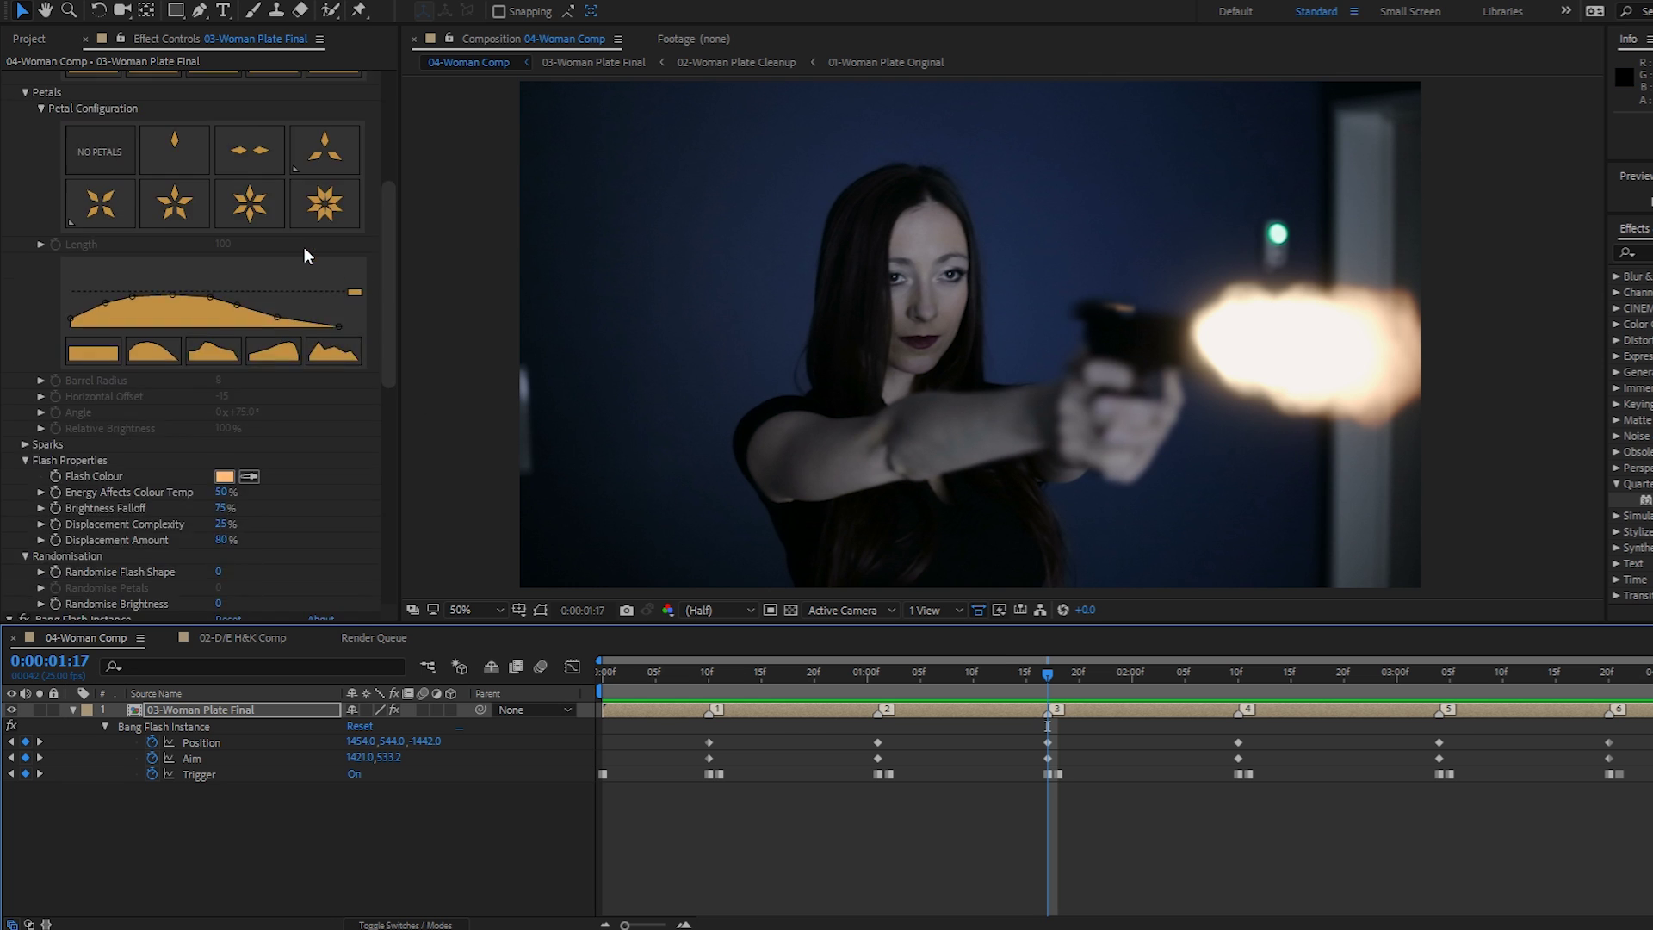
{"action": "scroll", "coordinate": [300, 267], "scroll_direction": "down", "scroll_amount": 2}
{"action": "left_click", "coordinate": [122, 368]}
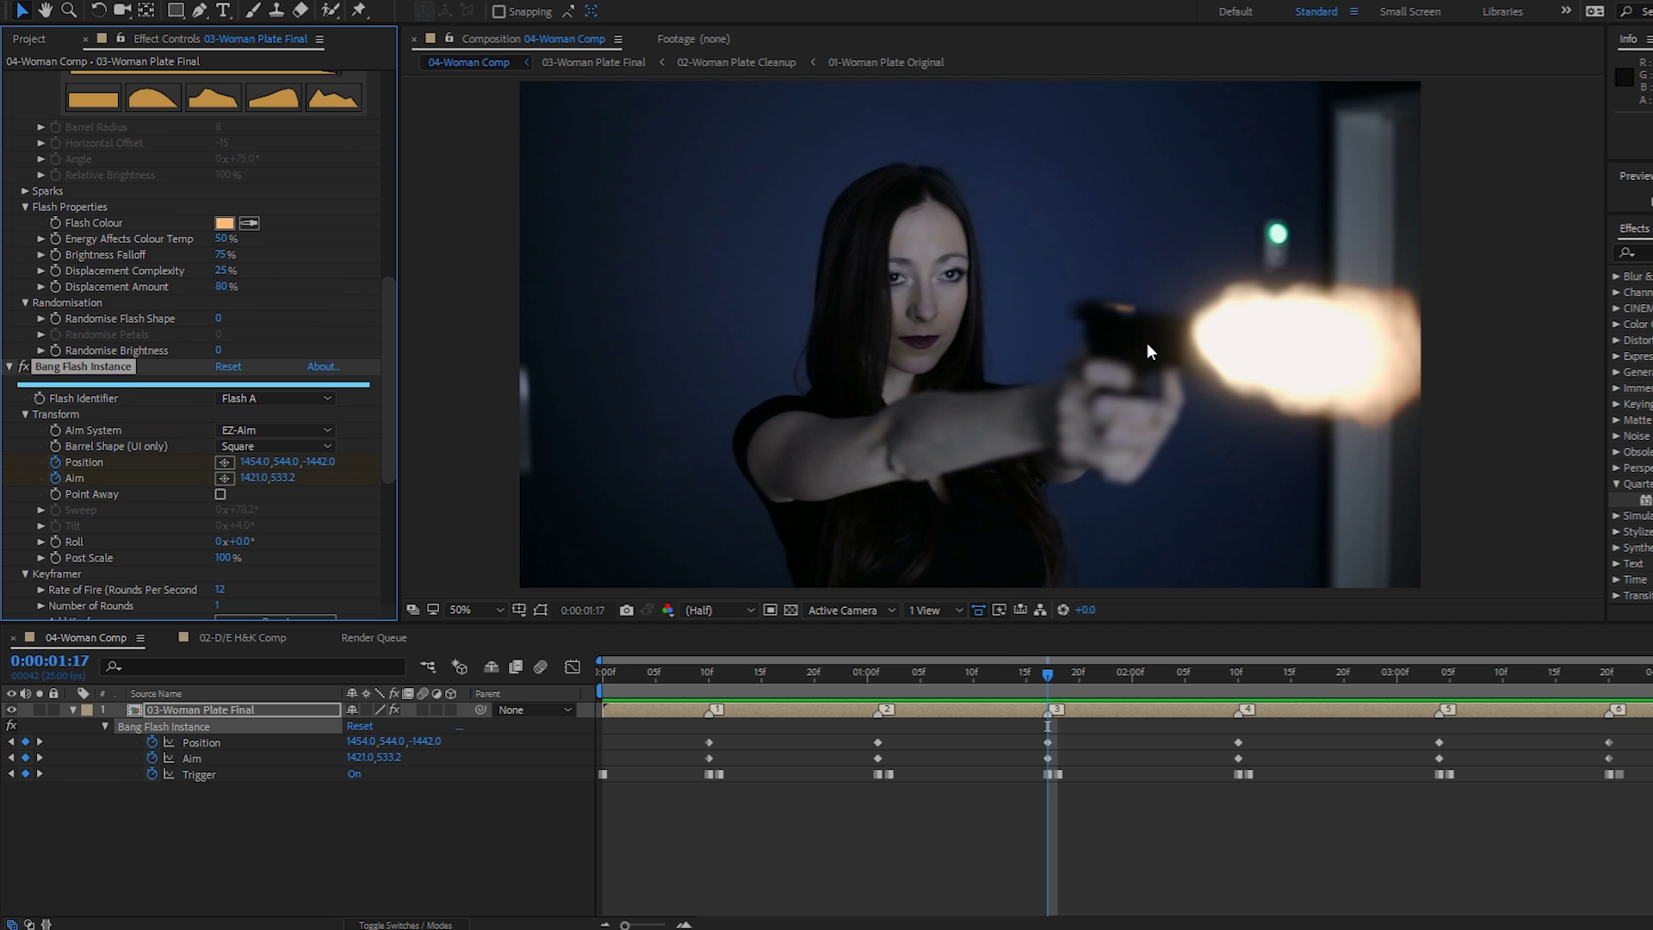
{"action": "left_click", "coordinate": [541, 609]}
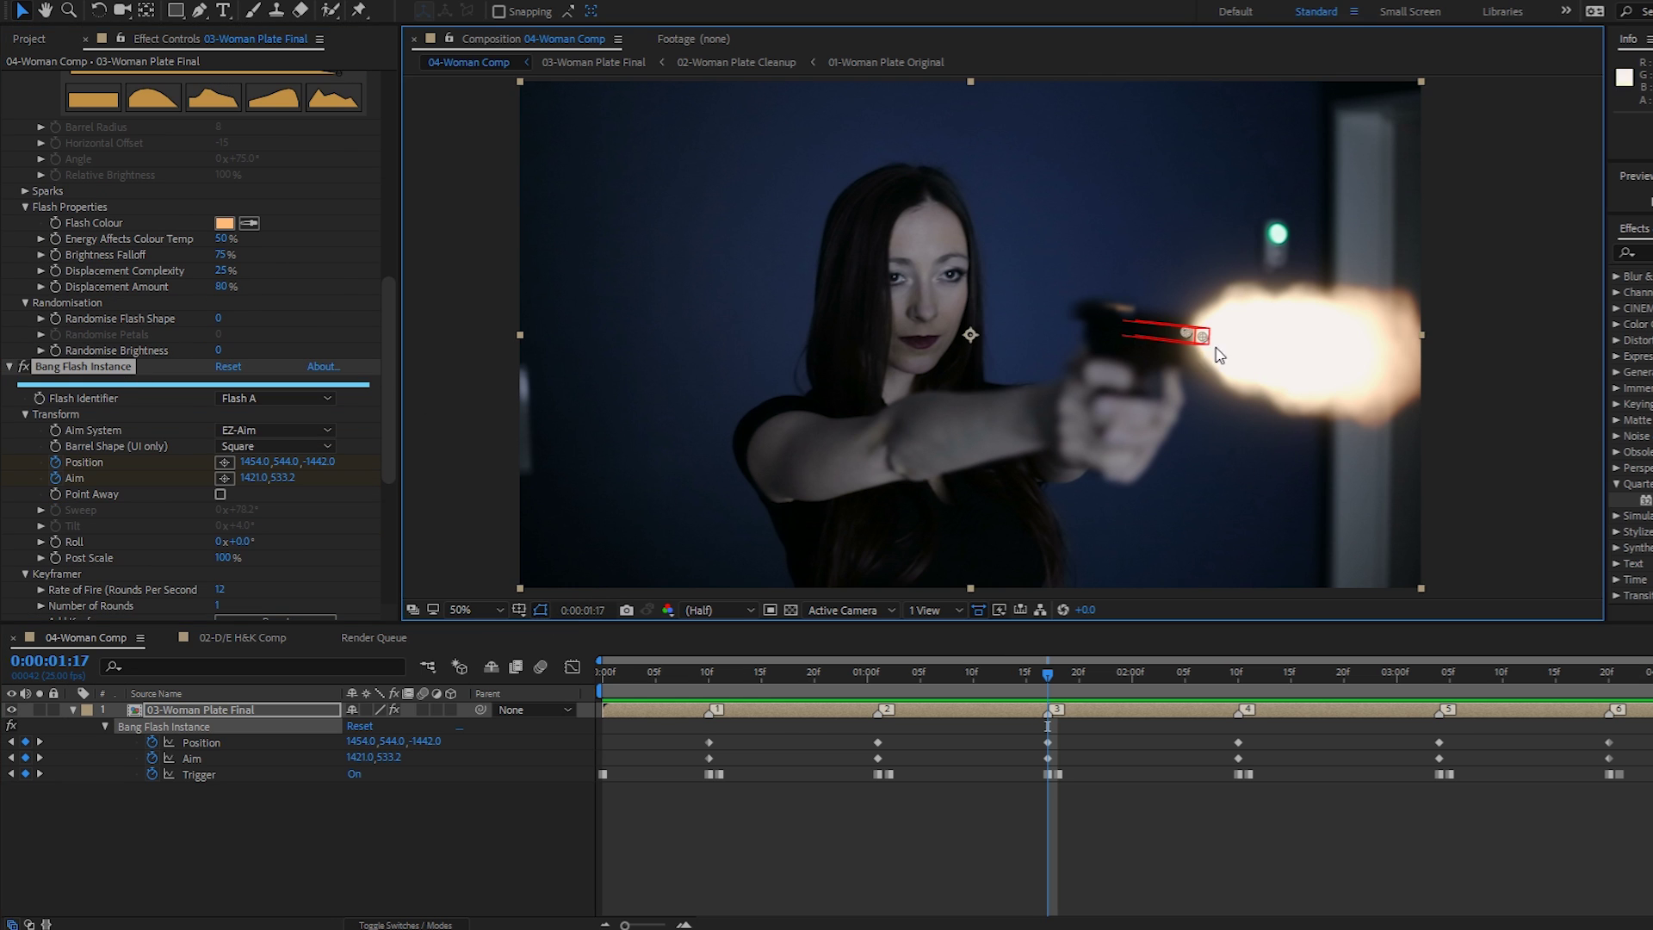
{"action": "scroll", "coordinate": [1218, 349], "scroll_direction": "up", "scroll_amount": 2}
{"action": "left_click_drag", "start_coordinate": [1371, 325], "coordinate": [1380, 324]}
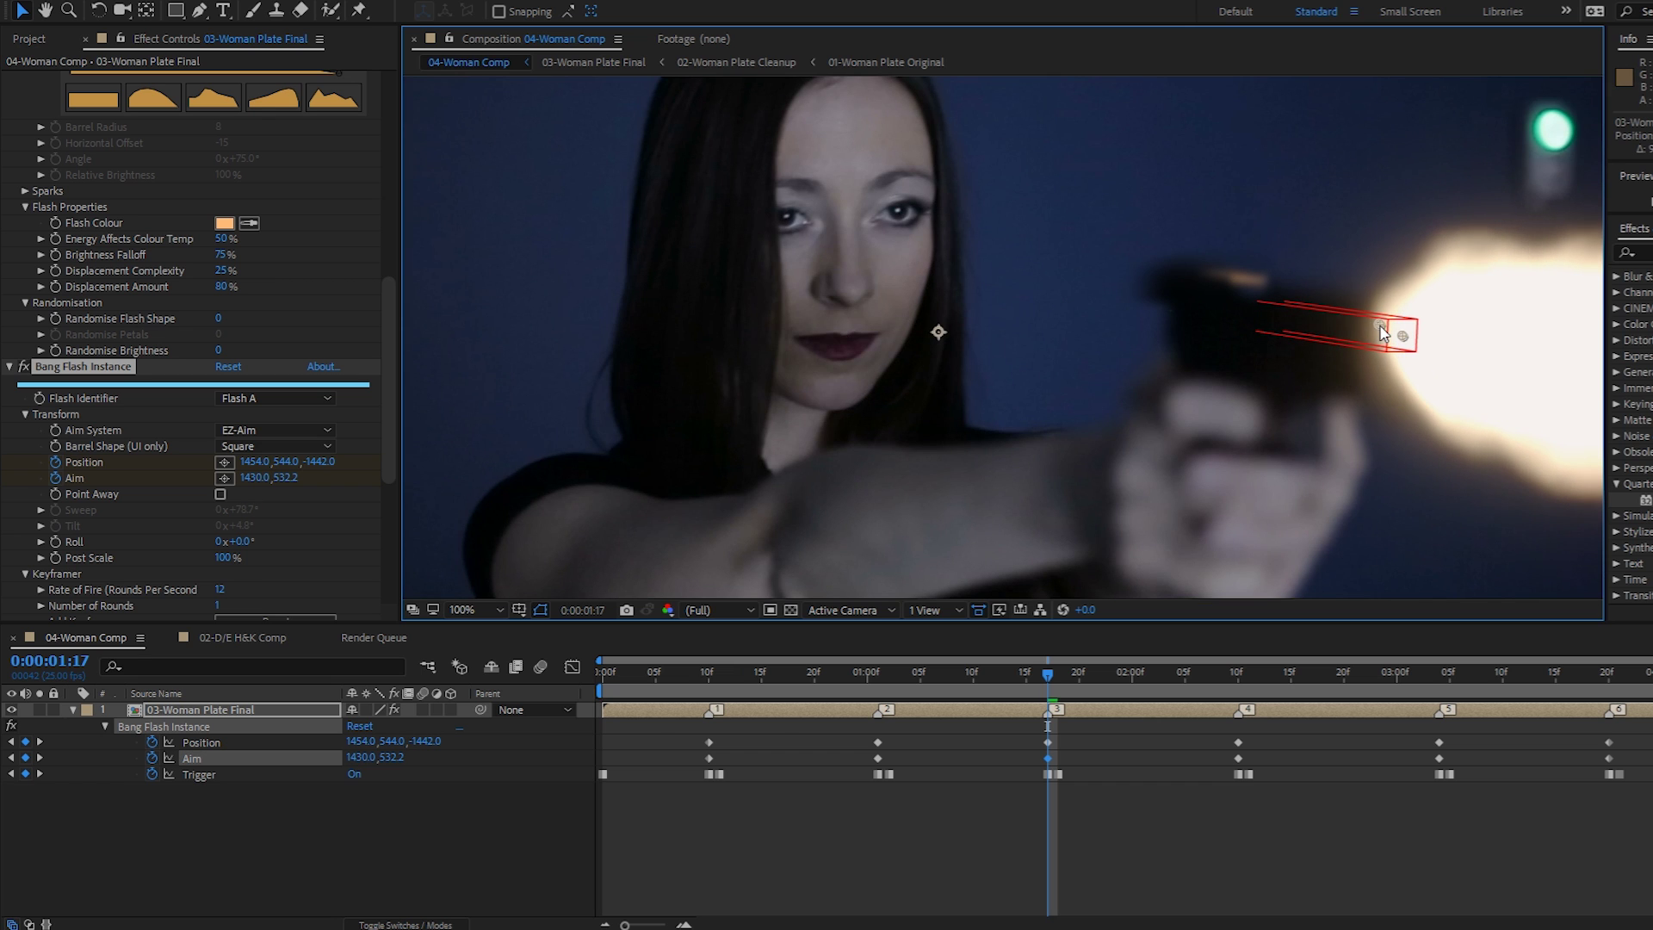
Preview the shots to check the adjusted aim, then stop playback.
{"action": "scroll", "coordinate": [1356, 318], "scroll_direction": "down", "scroll_amount": 2}
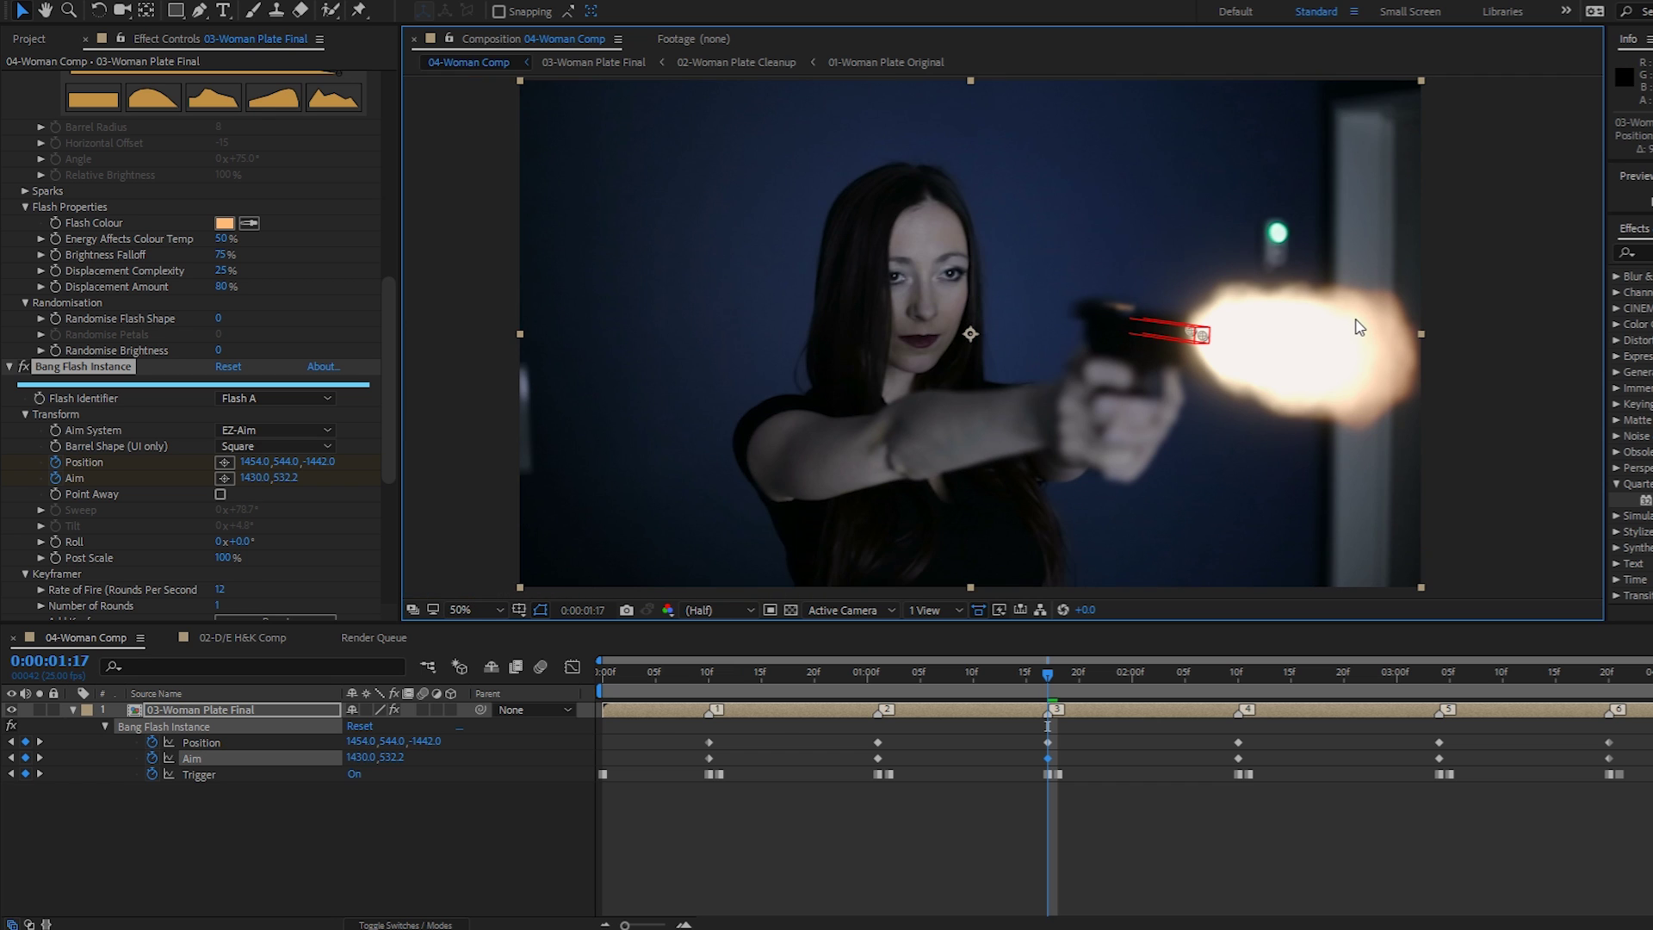
{"action": "key", "text": "space"}
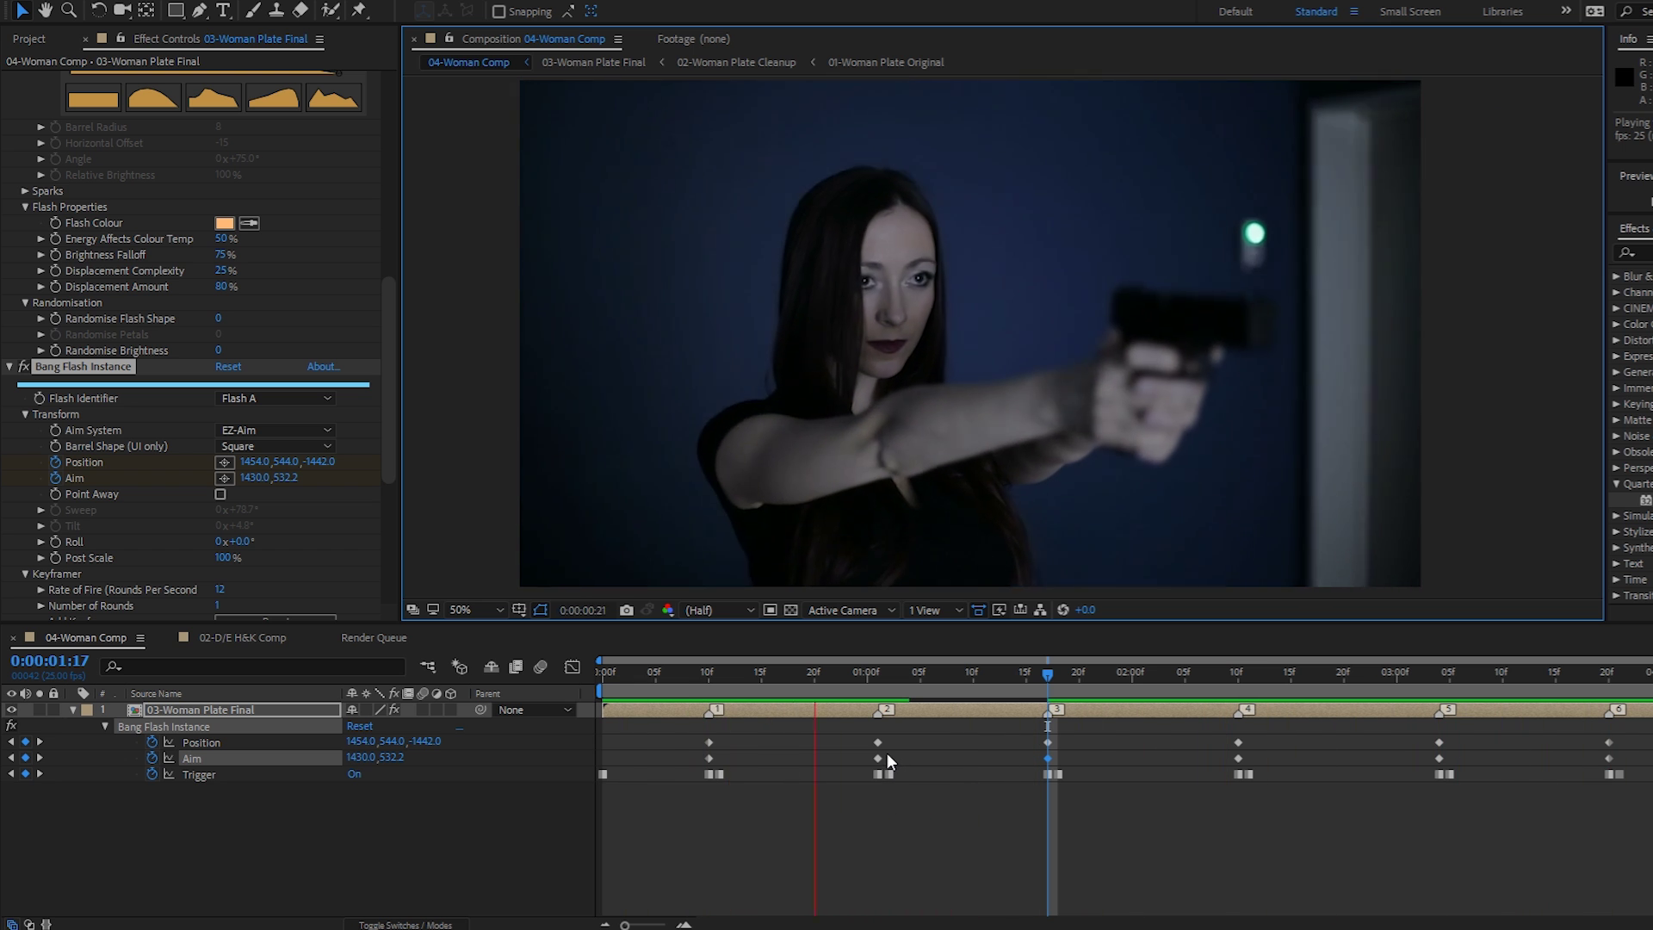
{"action": "key", "text": "space"}
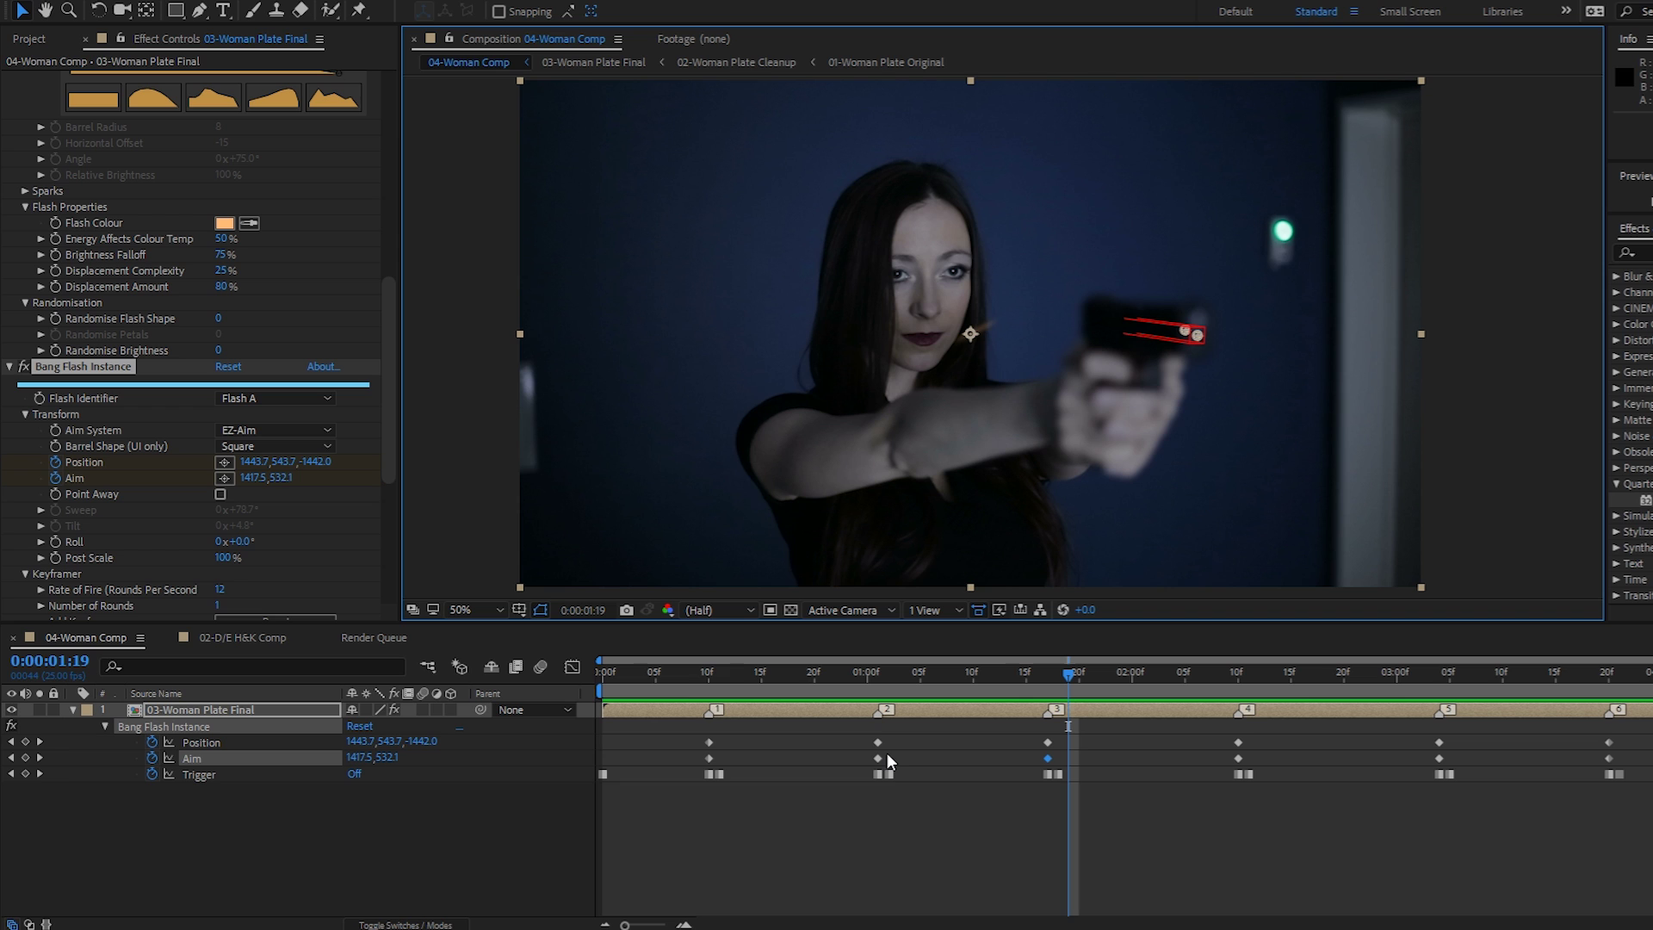
Move the playhead back to the third shot's keyframe at 0:00:01:17.
{"action": "left_click", "coordinate": [1052, 677]}
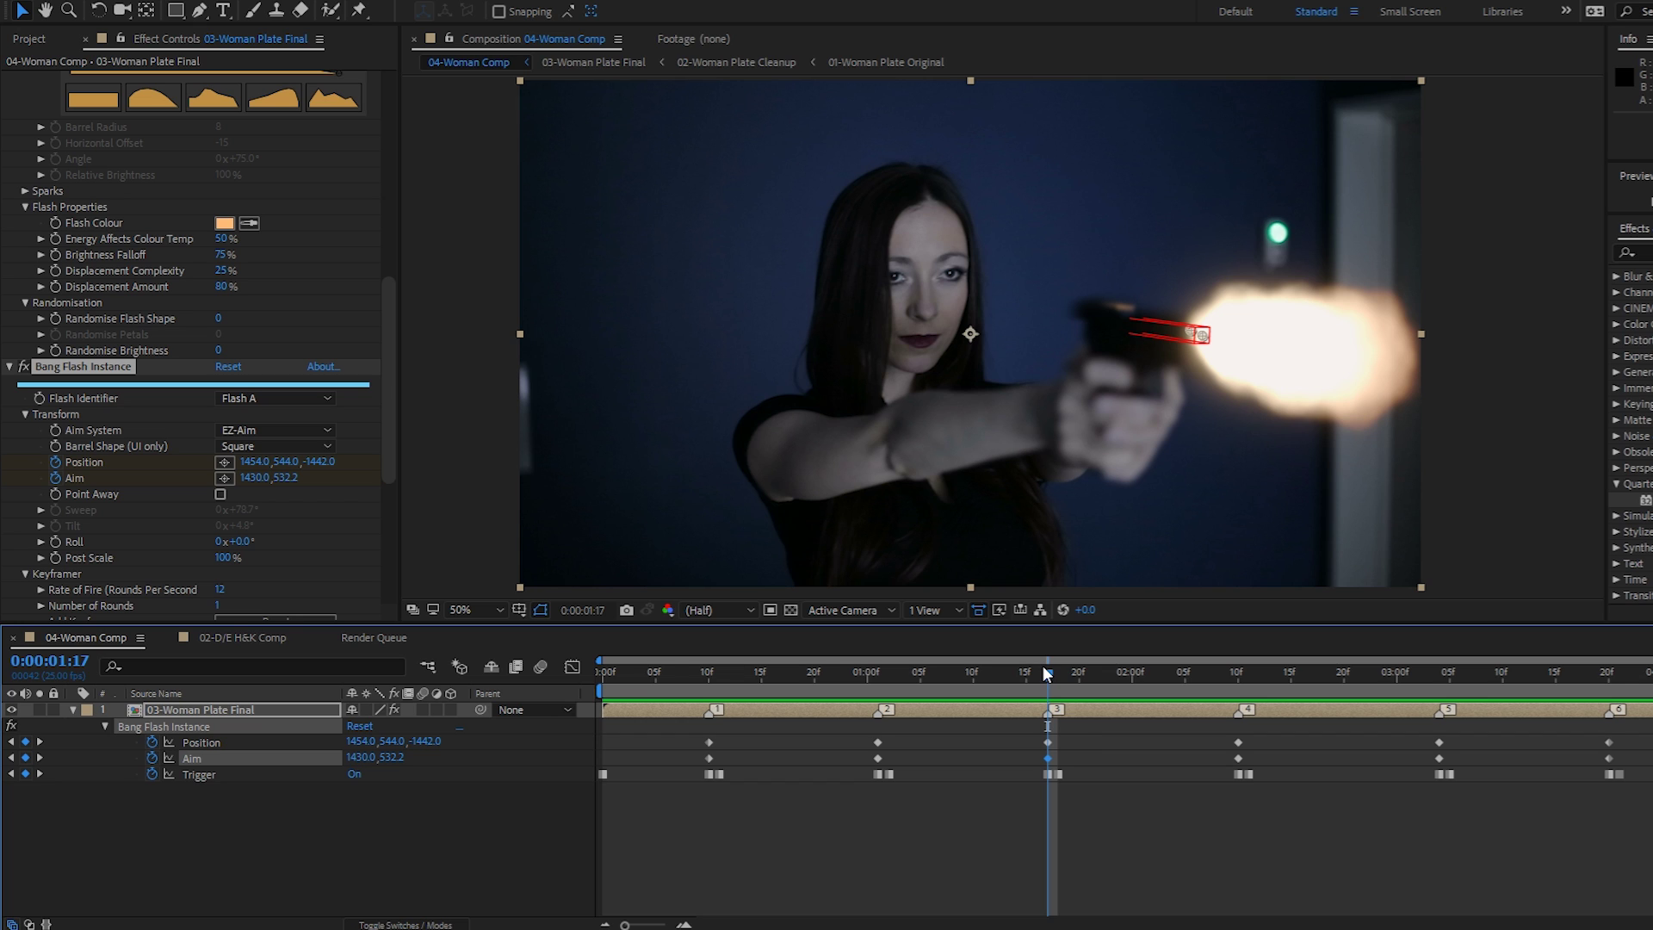
{"action": "left_click_drag", "start_coordinate": [389, 328], "coordinate": [401, 130]}
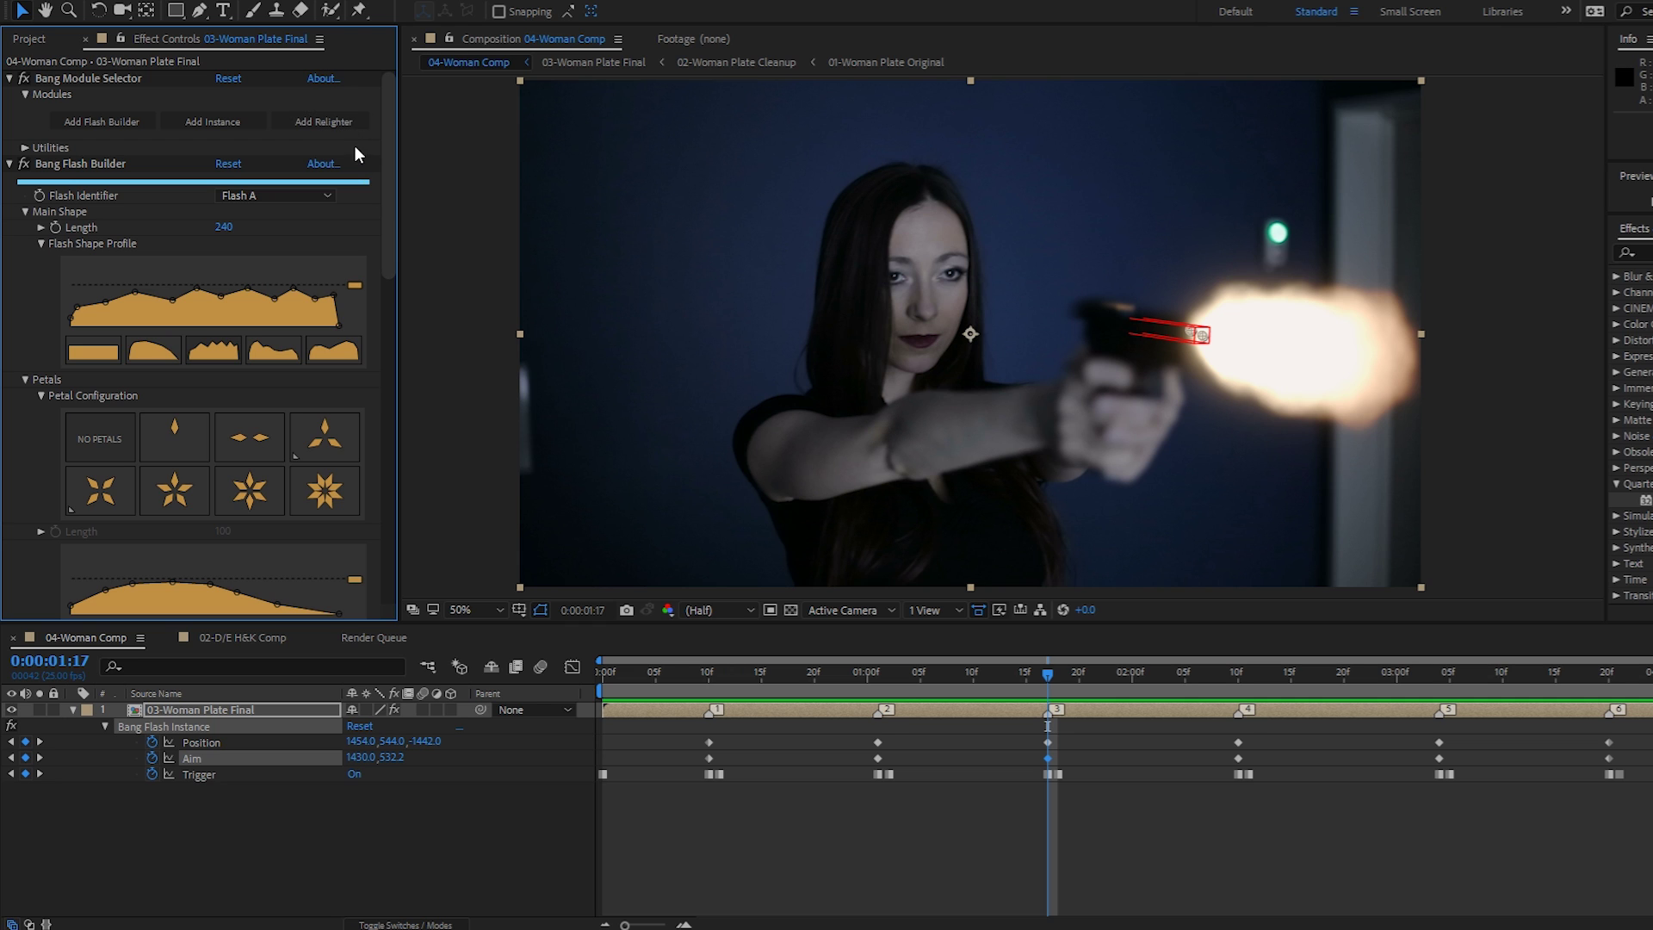
Add Bang Relighter from Bang Module Selector to the plate and select it.
{"action": "left_click", "coordinate": [320, 123]}
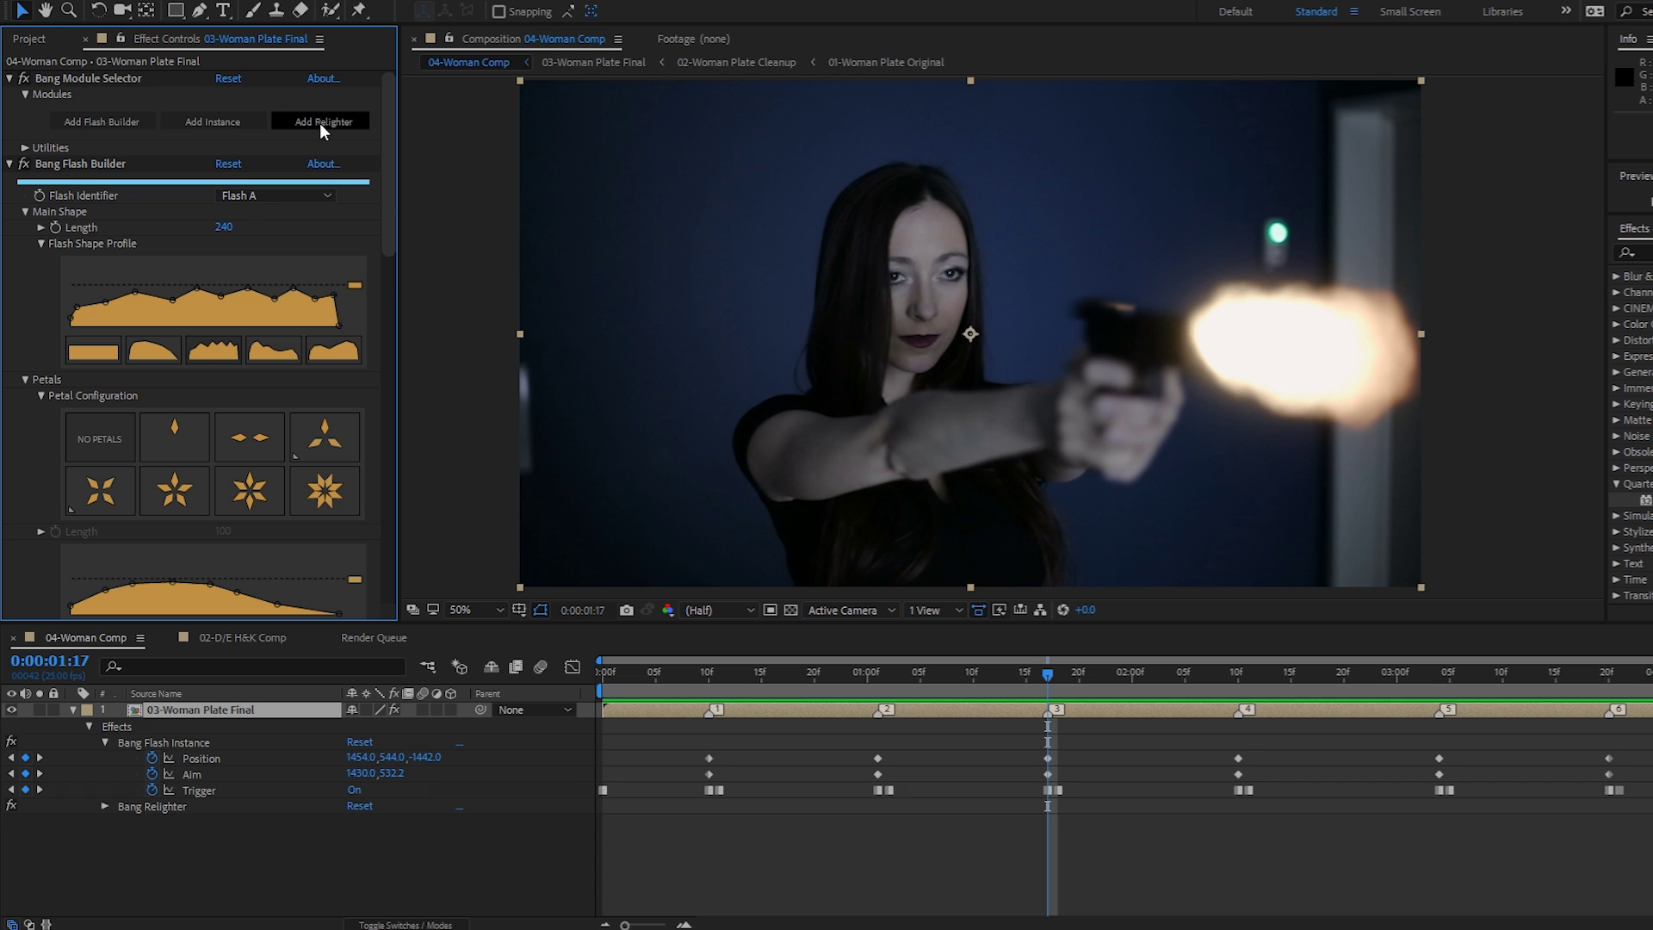
{"action": "left_click_drag", "start_coordinate": [390, 161], "coordinate": [424, 513]}
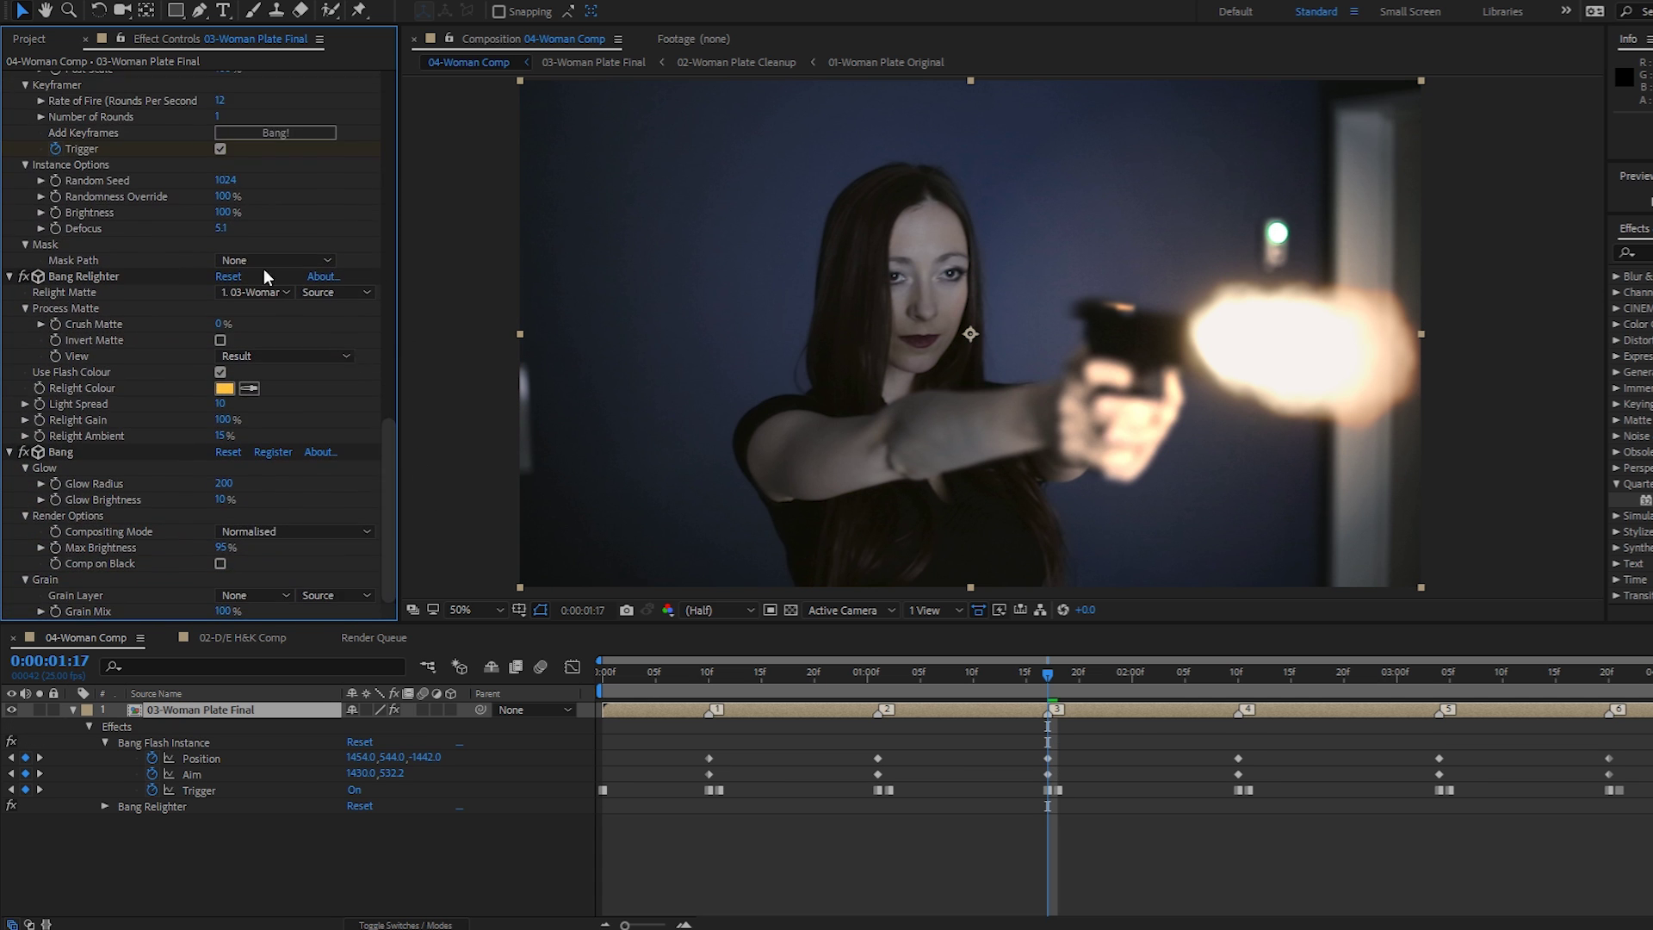
{"action": "left_click_drag", "start_coordinate": [385, 432], "coordinate": [427, 477]}
{"action": "left_click", "coordinate": [77, 279]}
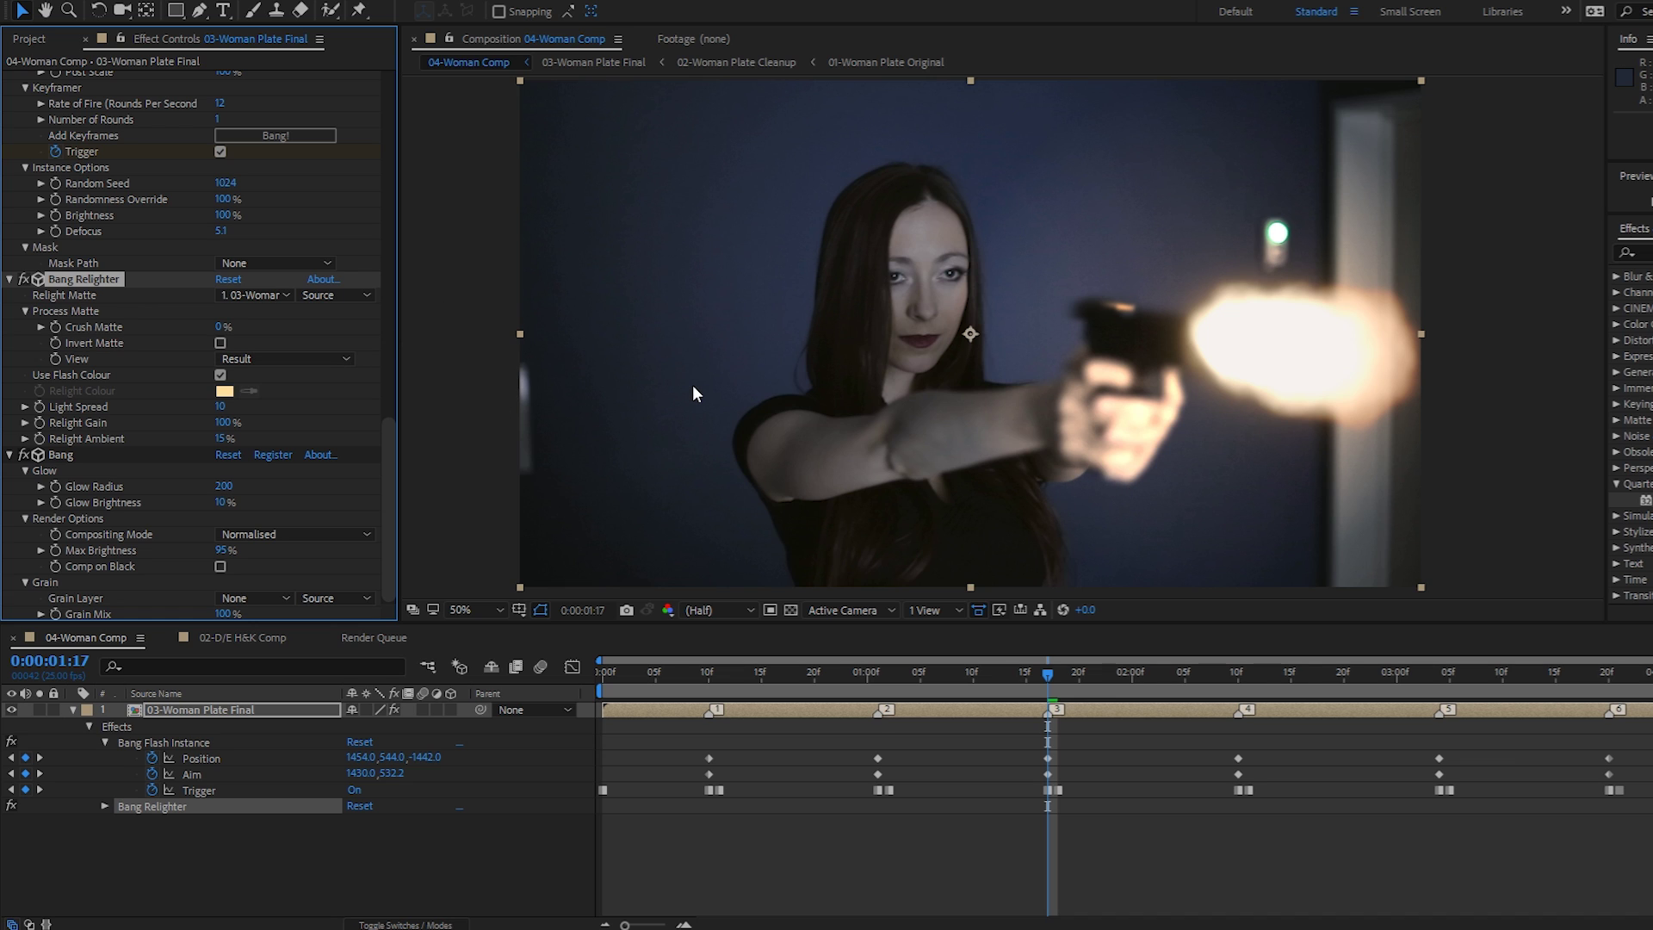
Switch Bang Relighter View to Matte Preview and set Crush Matte to 38%.
{"action": "left_click", "coordinate": [235, 359]}
{"action": "left_click", "coordinate": [246, 379]}
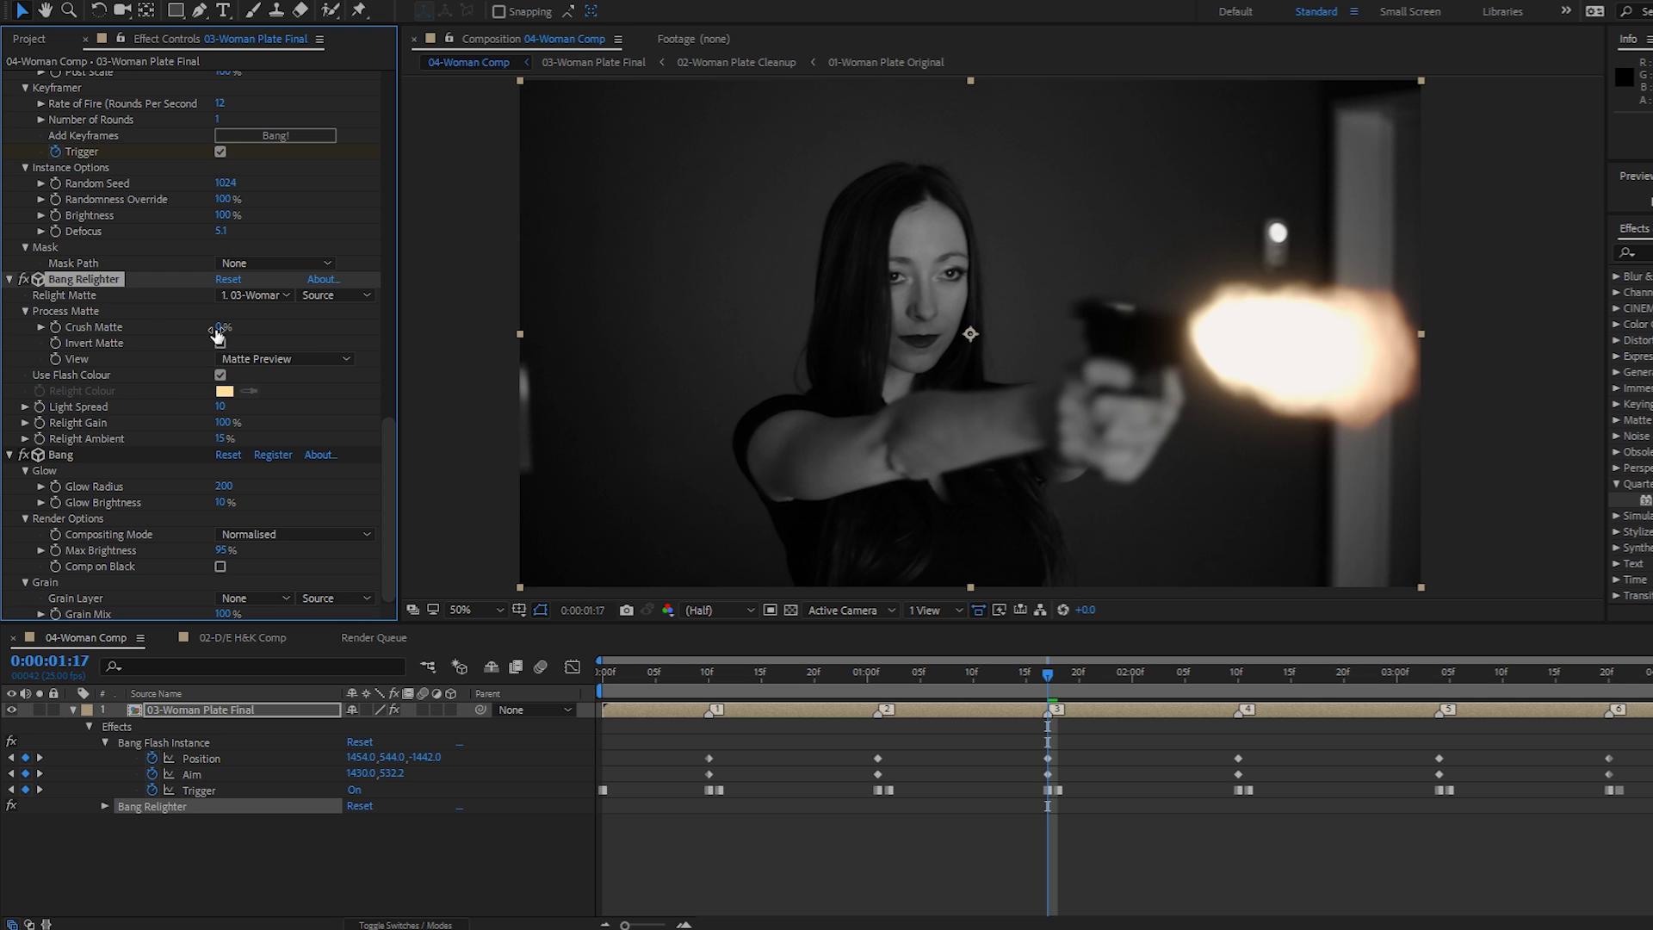
{"action": "left_click_drag", "start_coordinate": [219, 328], "coordinate": [241, 329]}
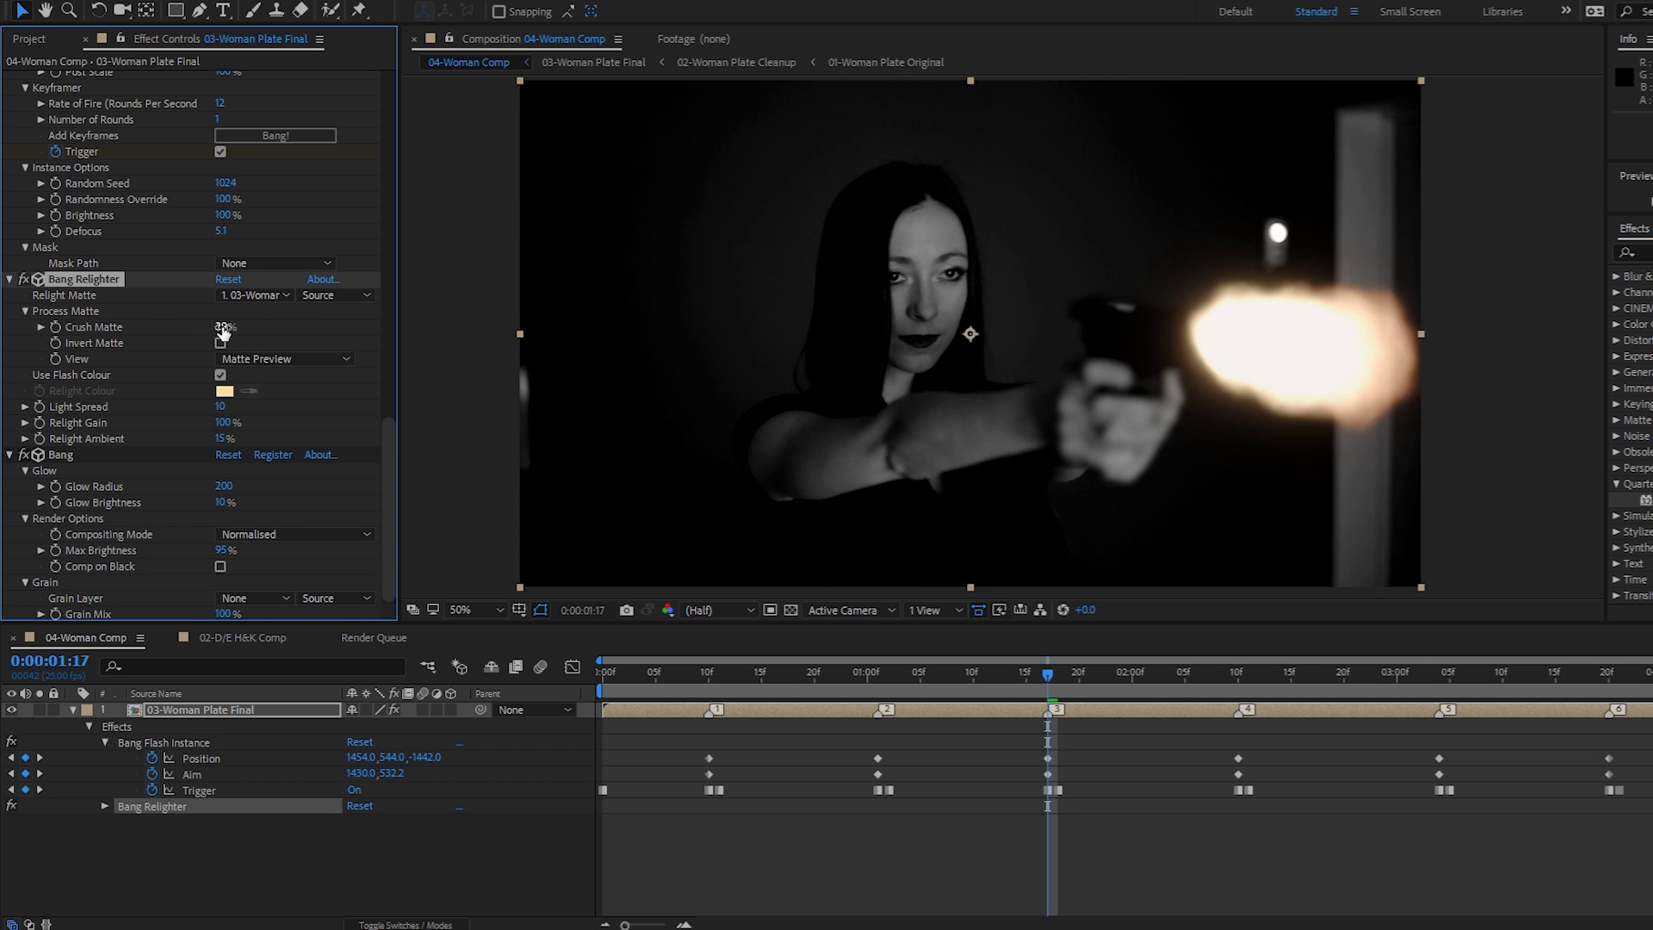
{"action": "left_click_drag", "start_coordinate": [222, 332], "coordinate": [230, 327]}
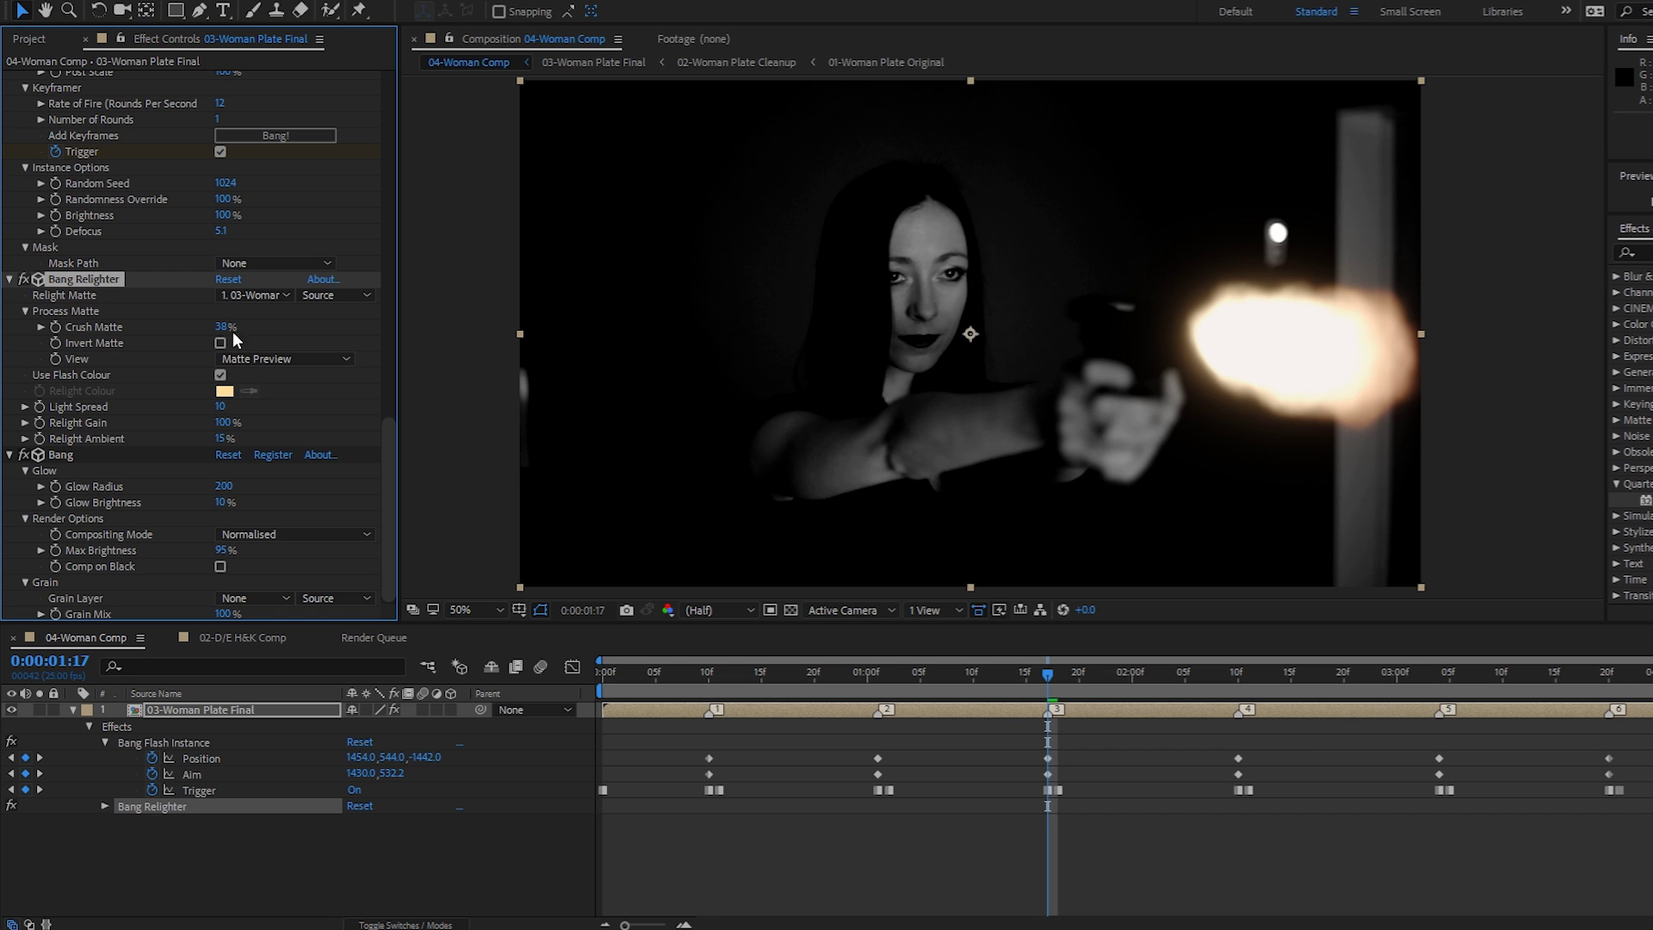
{"action": "left_click", "coordinate": [268, 365]}
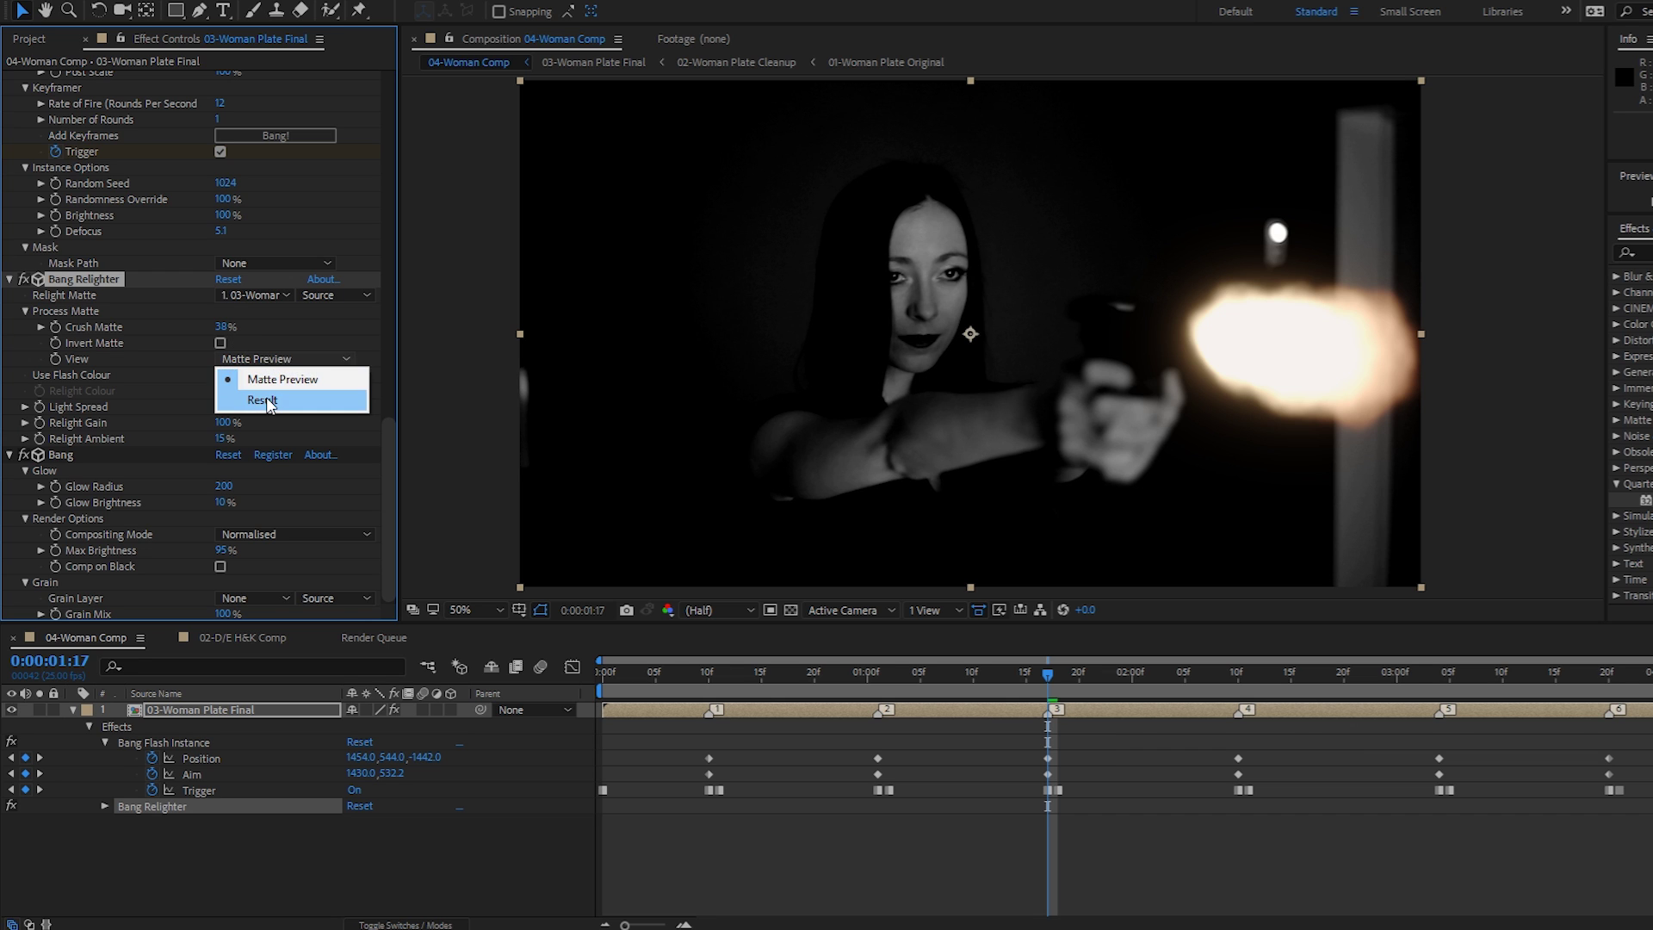
Show the Result view, set Light Spread to 20, and test Relight Ambient and Gain, settling at 15% and 100%.
{"action": "left_click", "coordinate": [266, 396]}
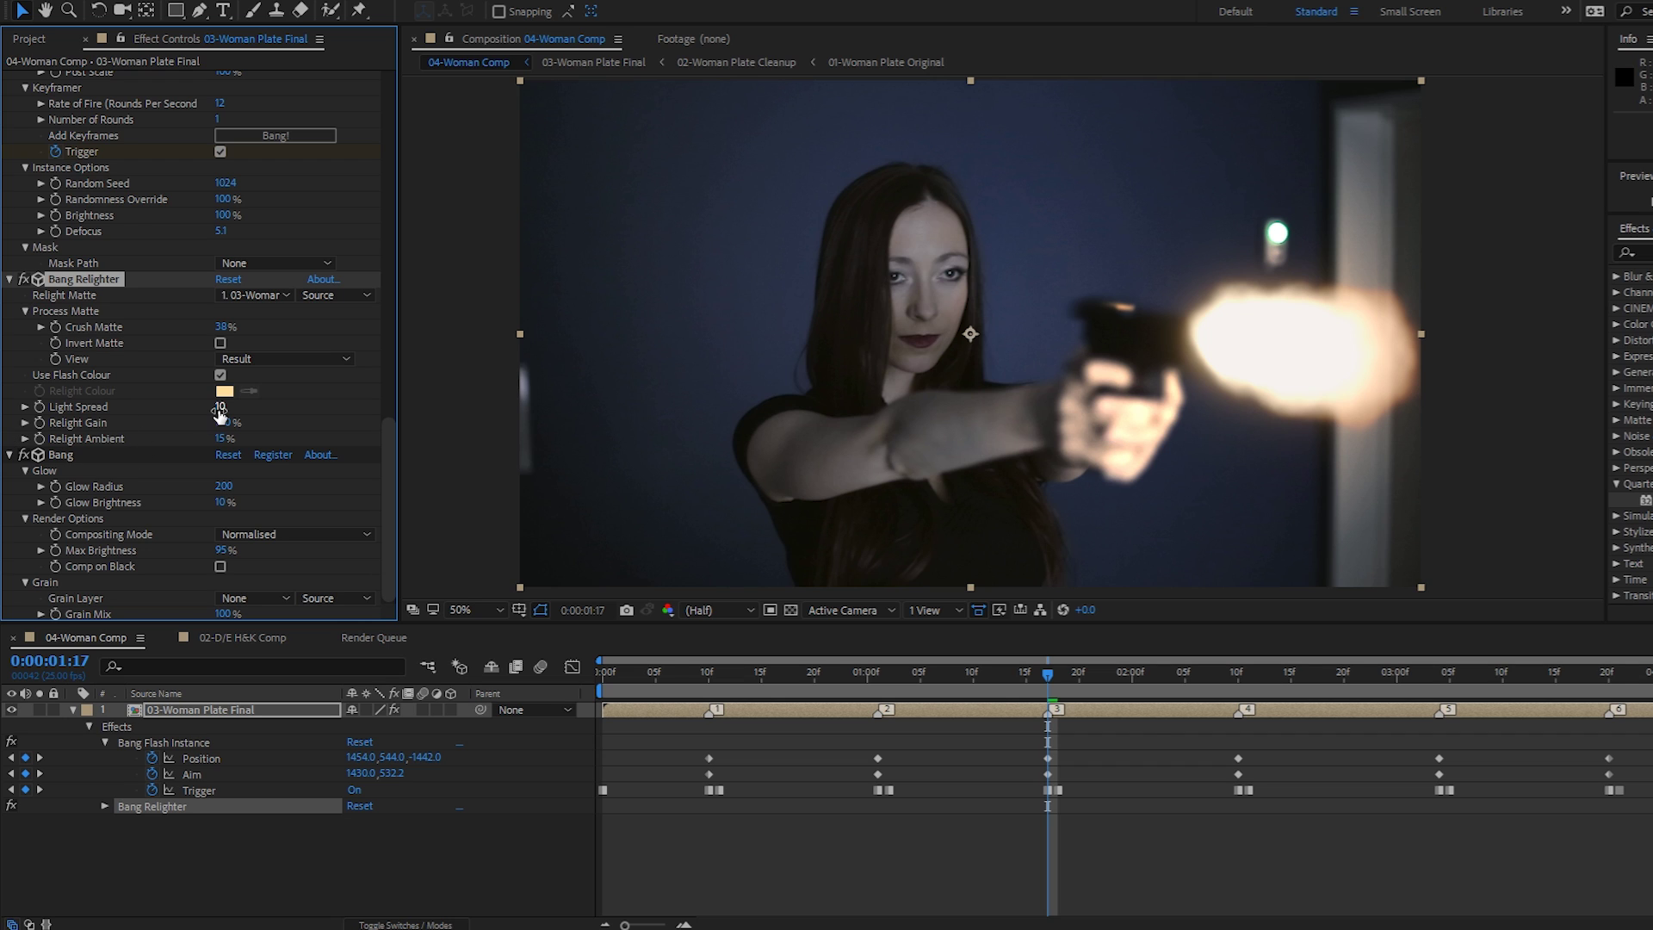
{"action": "left_click_drag", "start_coordinate": [220, 411], "coordinate": [300, 399]}
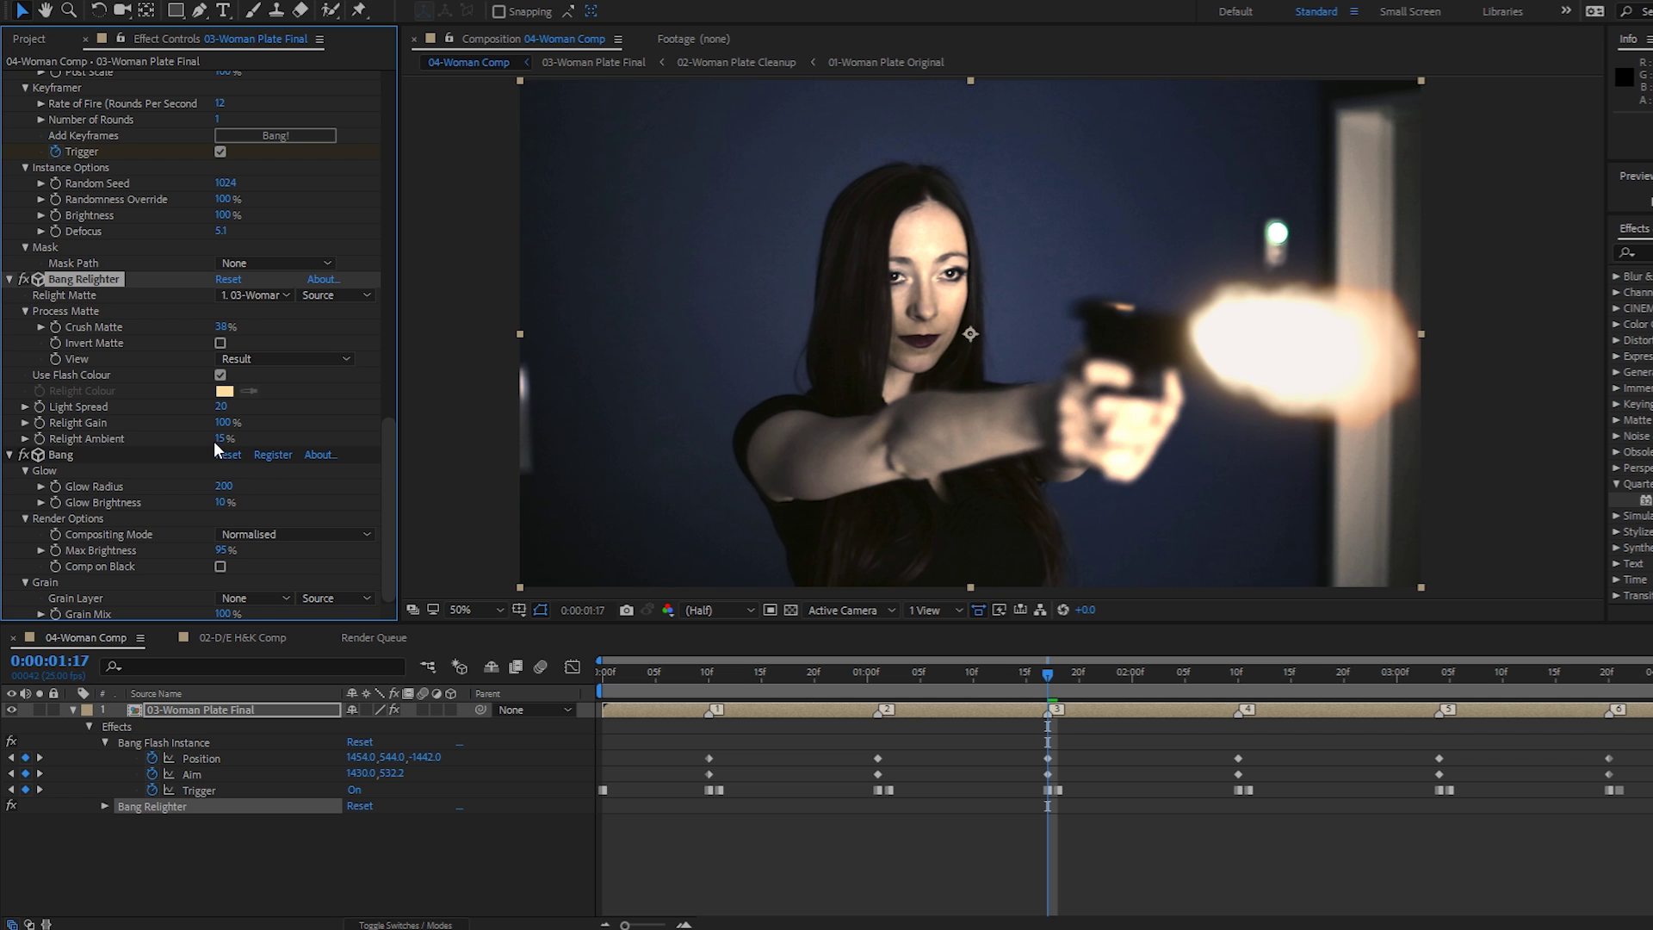
{"action": "left_click_drag", "start_coordinate": [217, 439], "coordinate": [307, 454]}
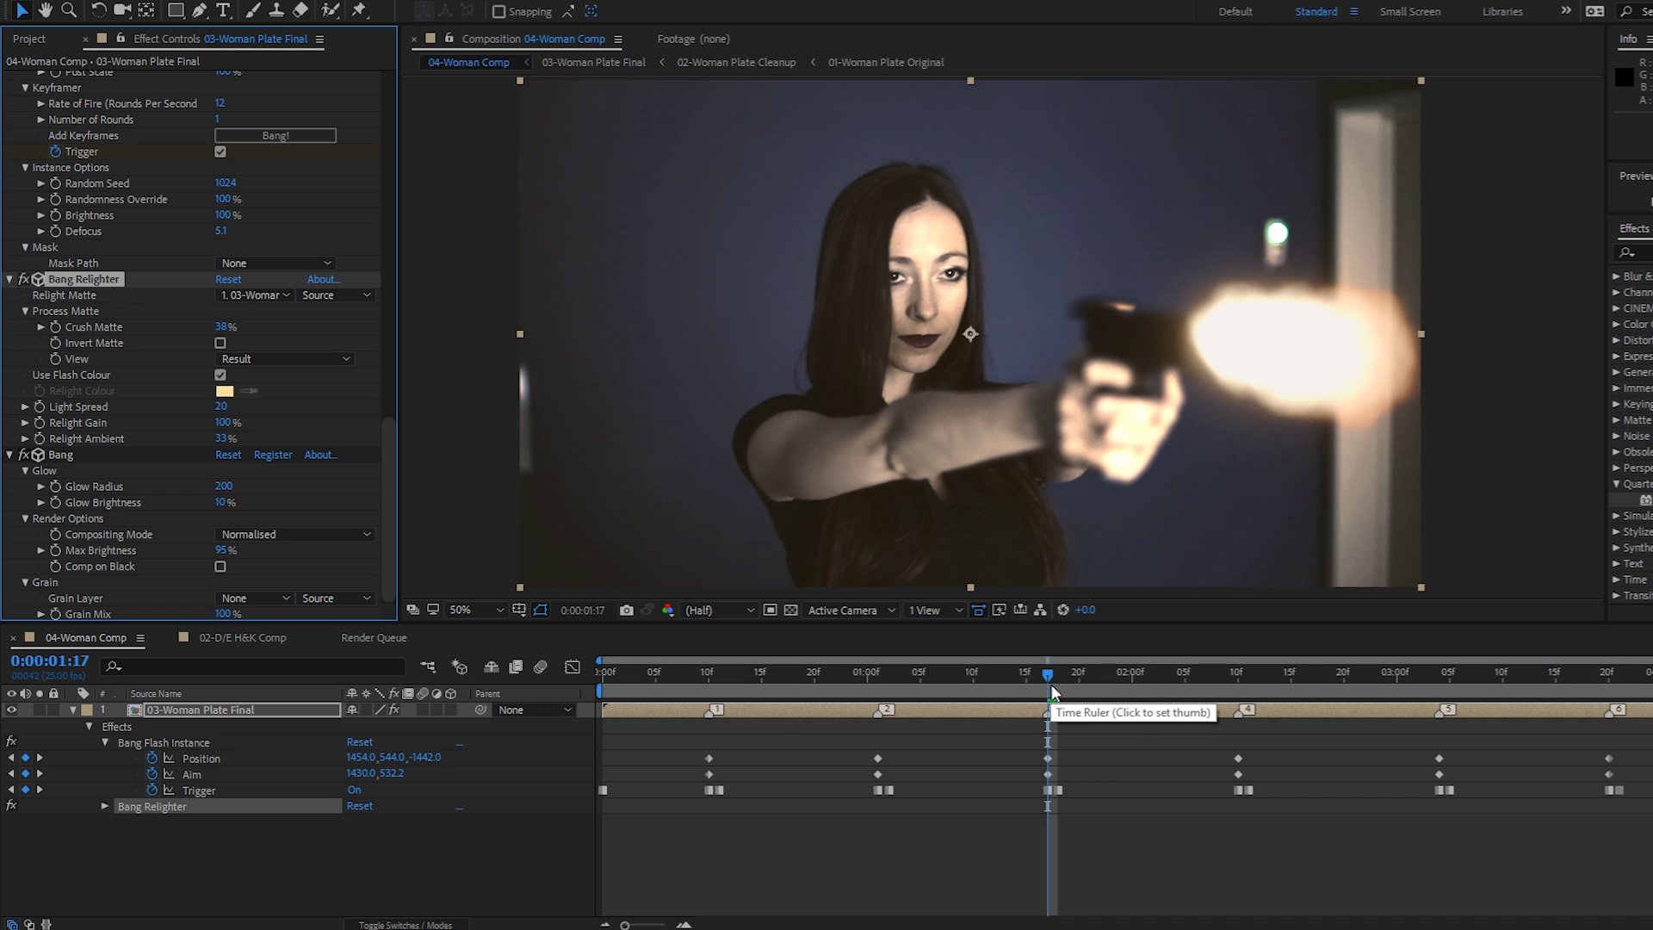
{"action": "mouse_move", "coordinate": [231, 441]}
{"action": "left_mouse_down"}
{"action": "mouse_move", "coordinate": [213, 444]}
{"action": "mouse_move", "coordinate": [248, 445]}
{"action": "mouse_move", "coordinate": [231, 451]}
{"action": "left_mouse_up"}
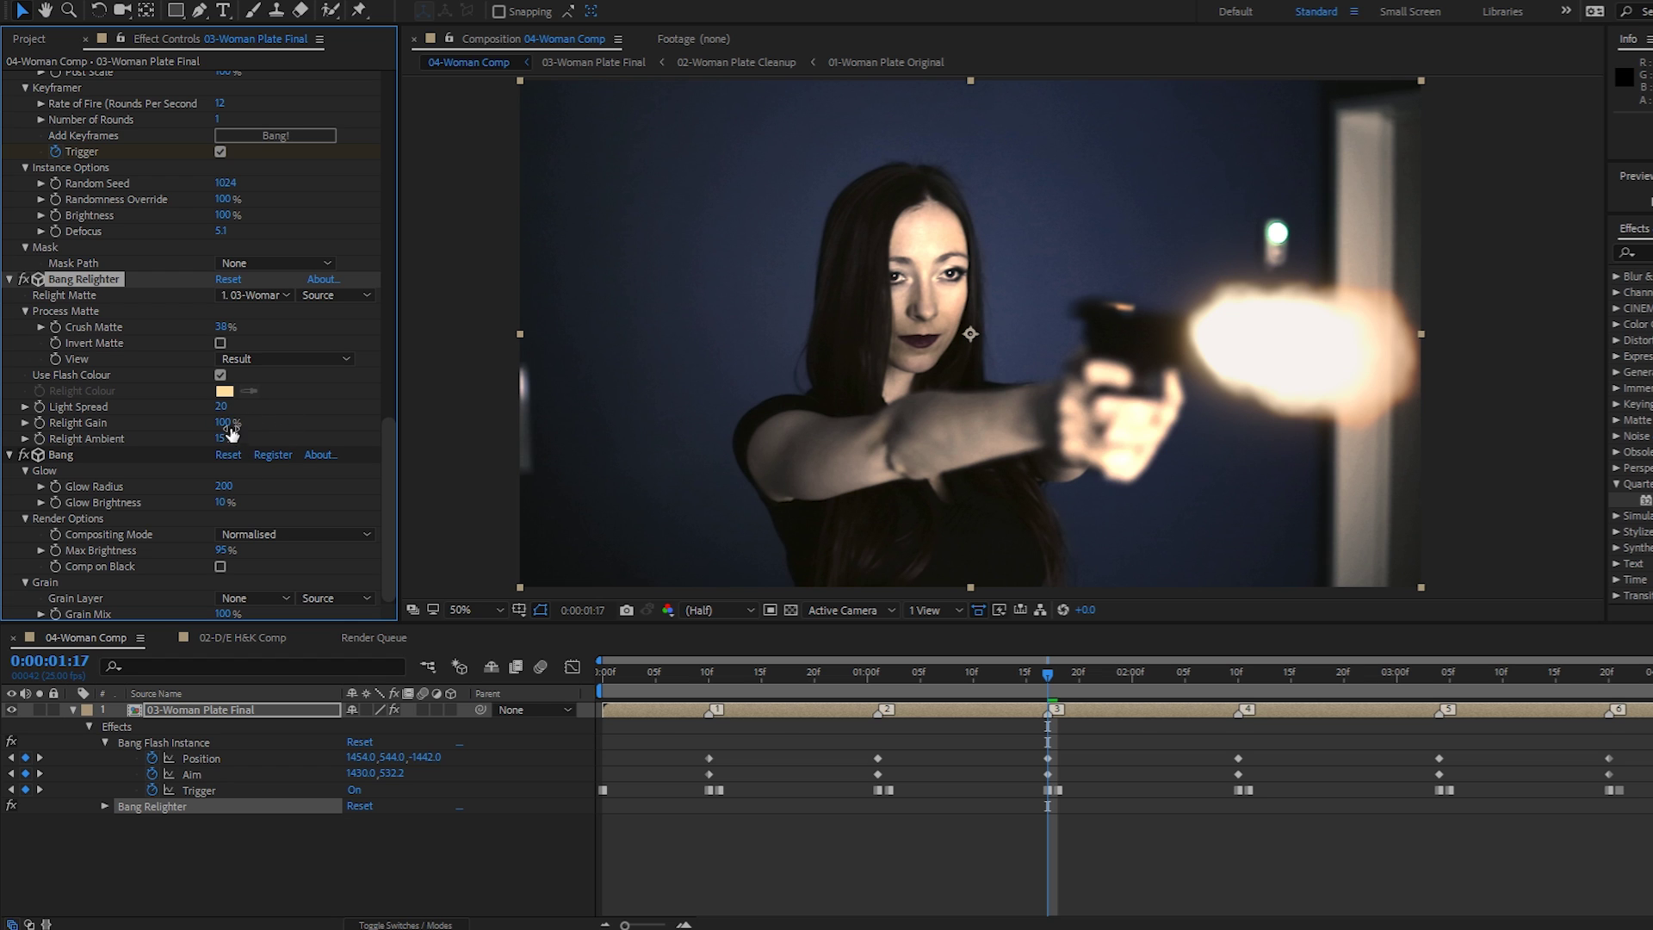
{"action": "mouse_move", "coordinate": [231, 432]}
{"action": "left_mouse_down"}
{"action": "mouse_move", "coordinate": [128, 439]}
{"action": "mouse_move", "coordinate": [222, 428]}
{"action": "left_mouse_up"}
RAM preview the comp to check the relit flashes with Light Spread 20, Gain 100%, Ambient 15%.
{"action": "key", "text": "space"}
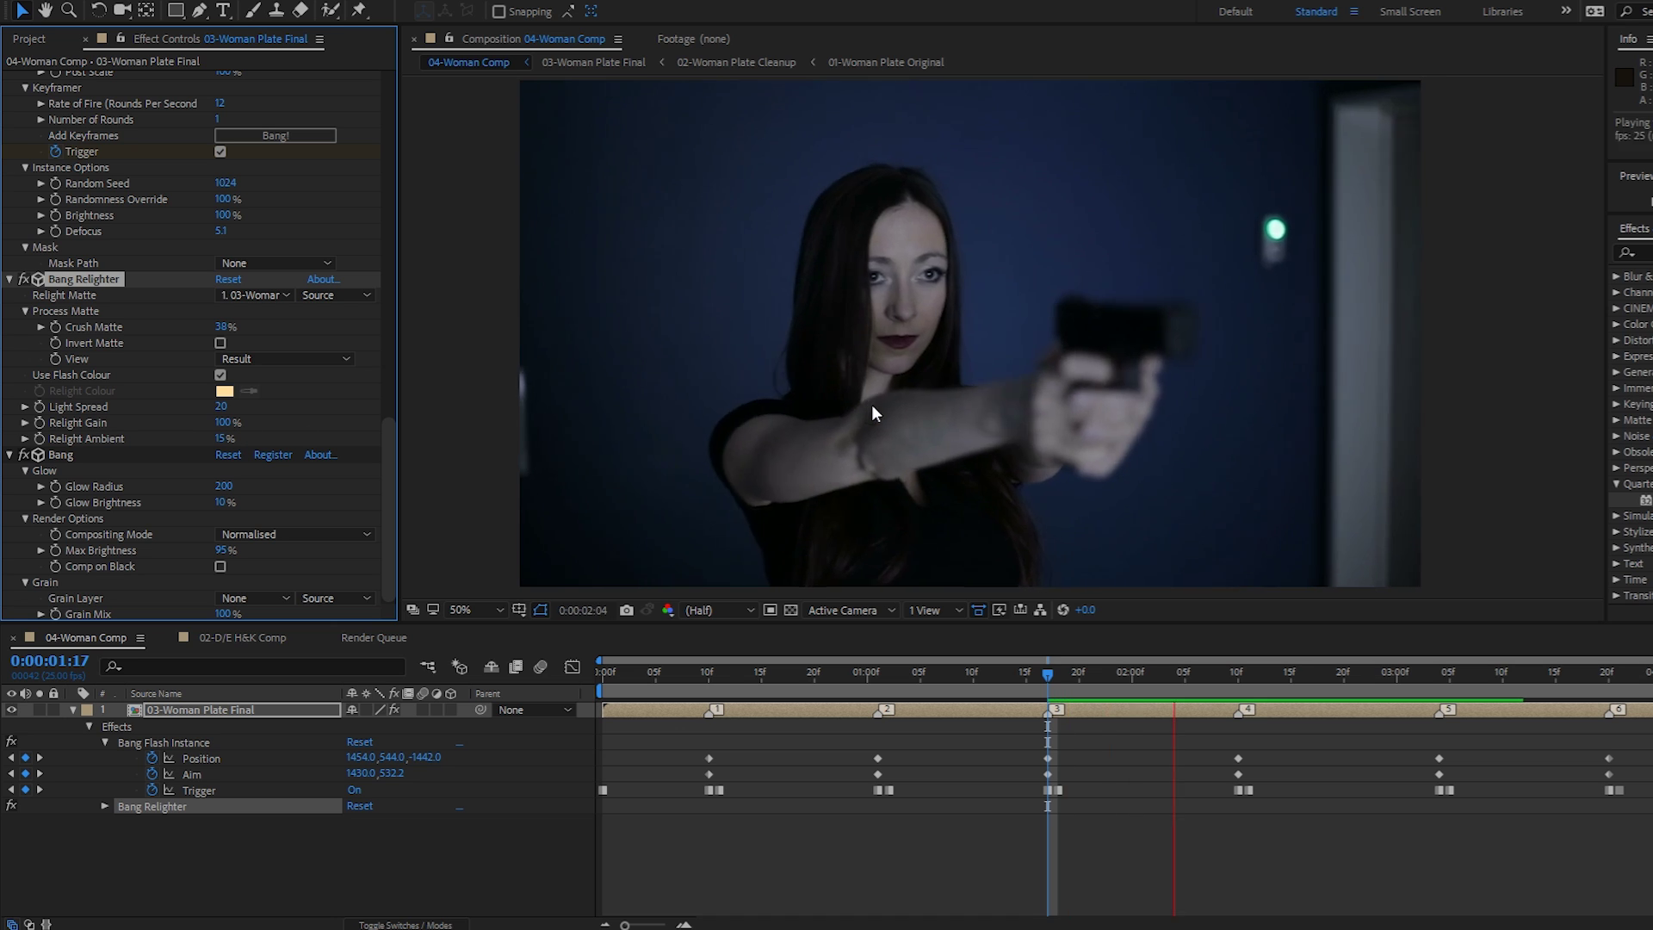